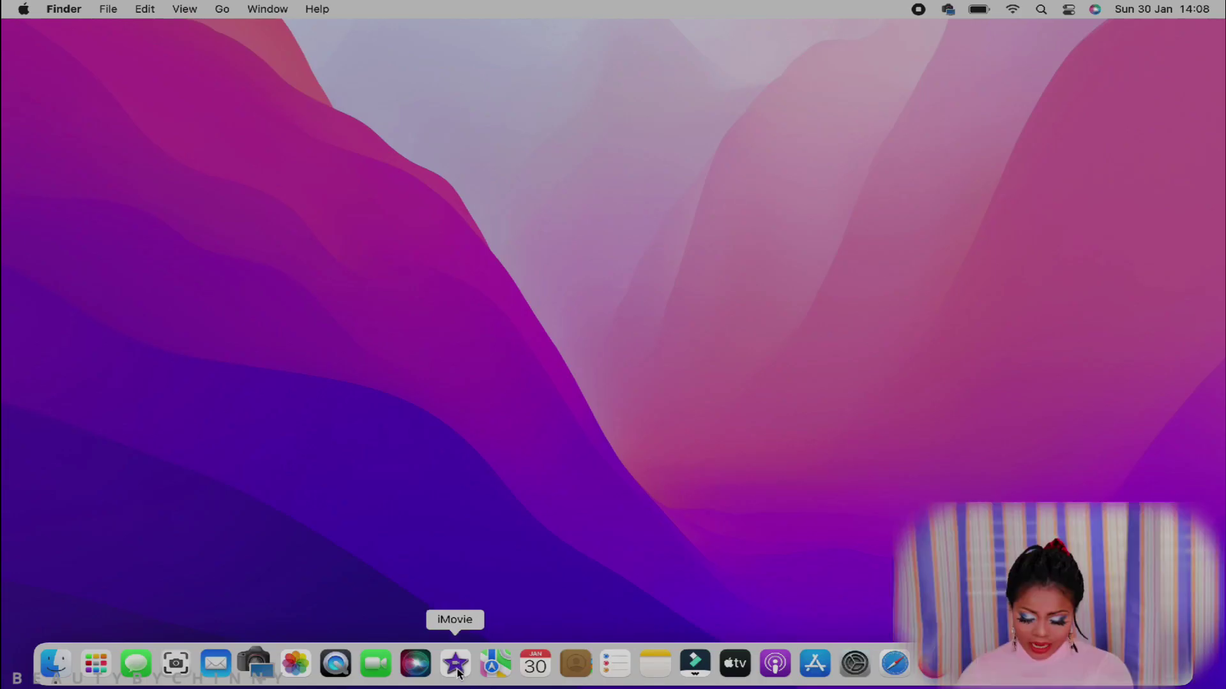
Open iMovie and create a new Movie project
left_click(457, 664)
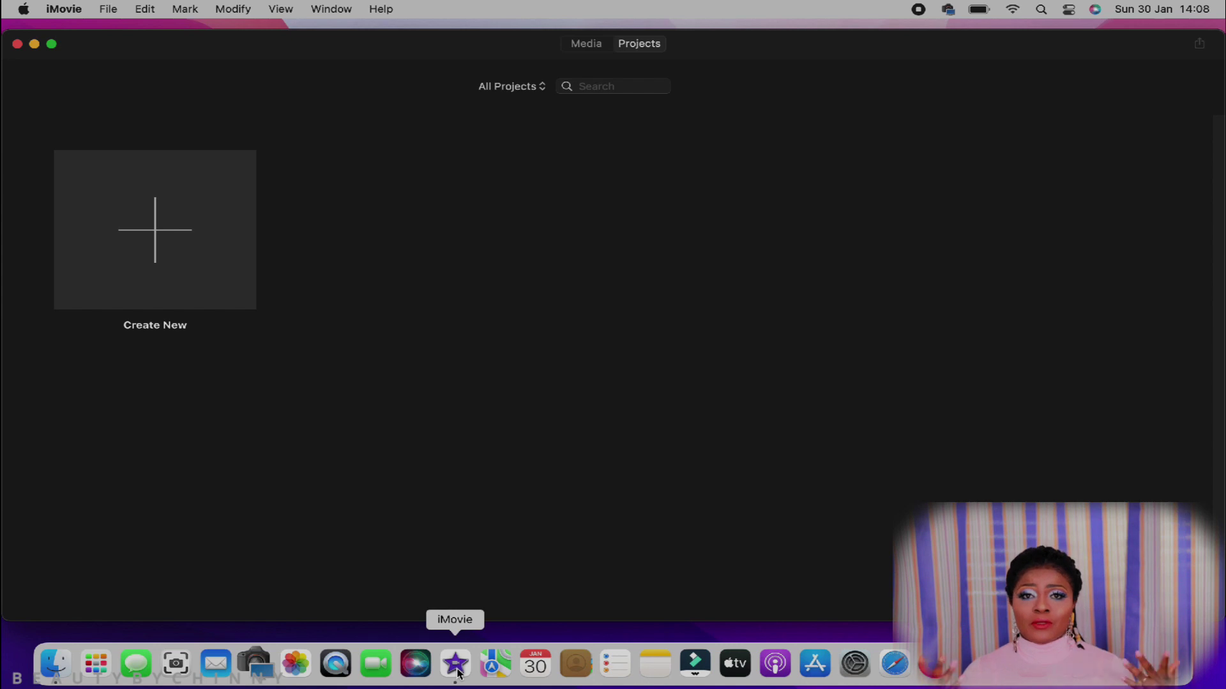
left_click(158, 239)
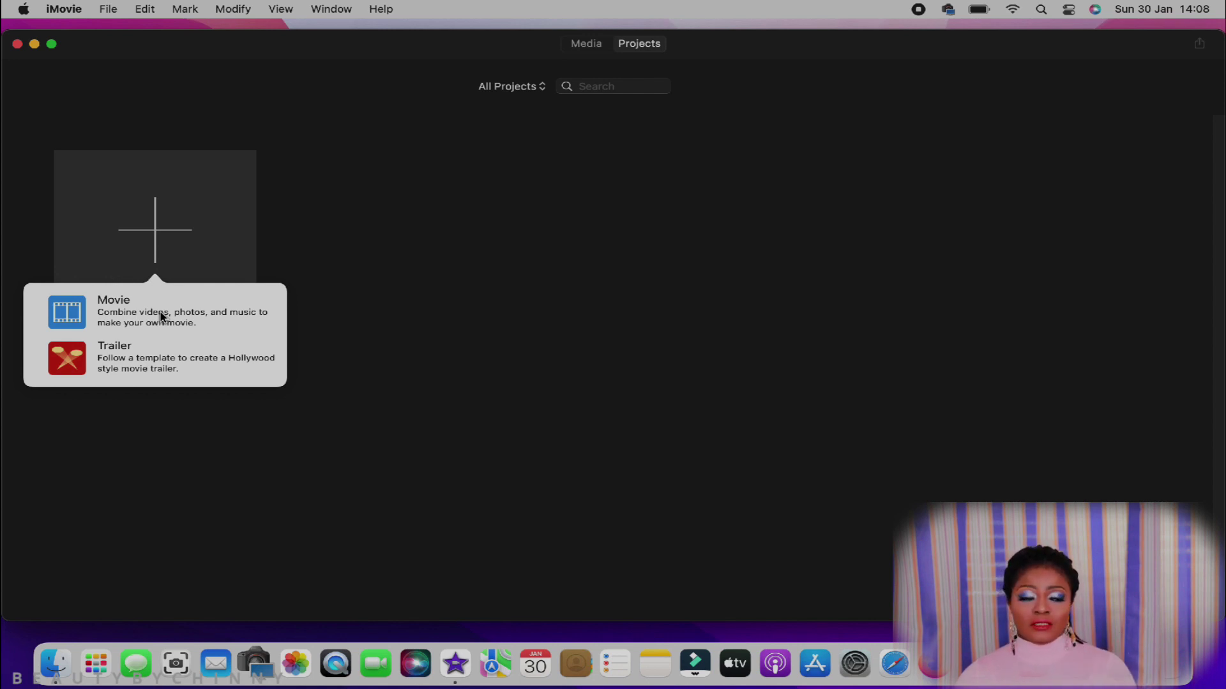
left_click(156, 242)
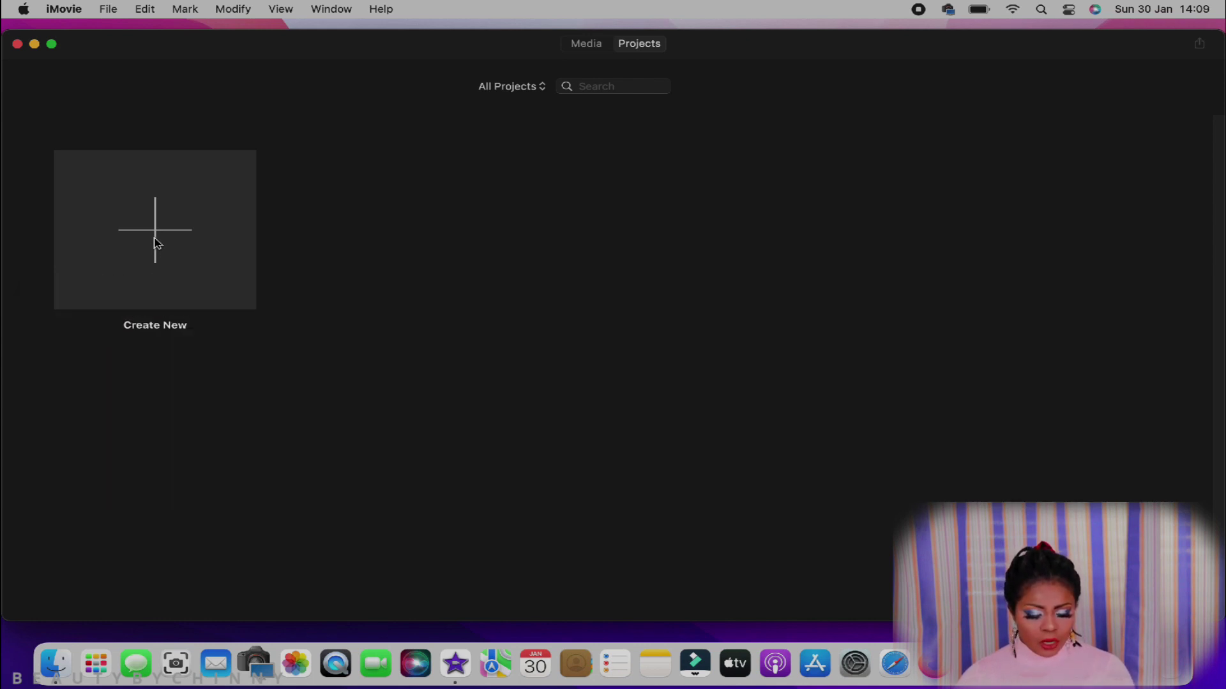
left_click(156, 243)
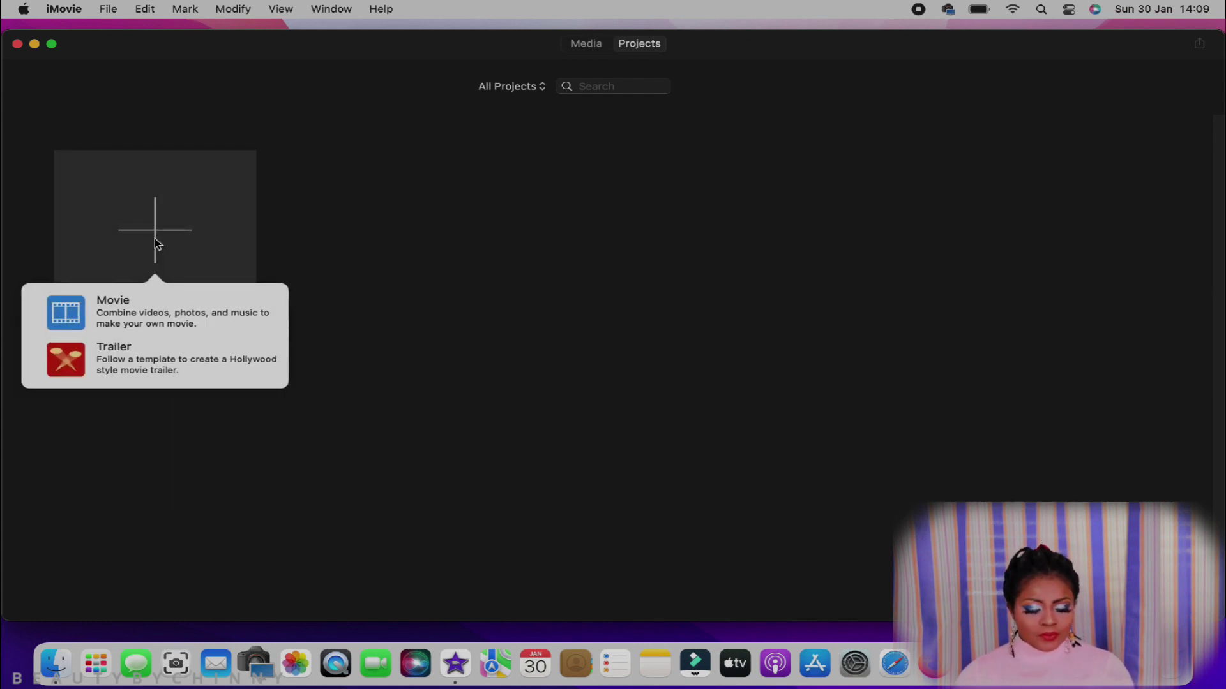
left_click(135, 313)
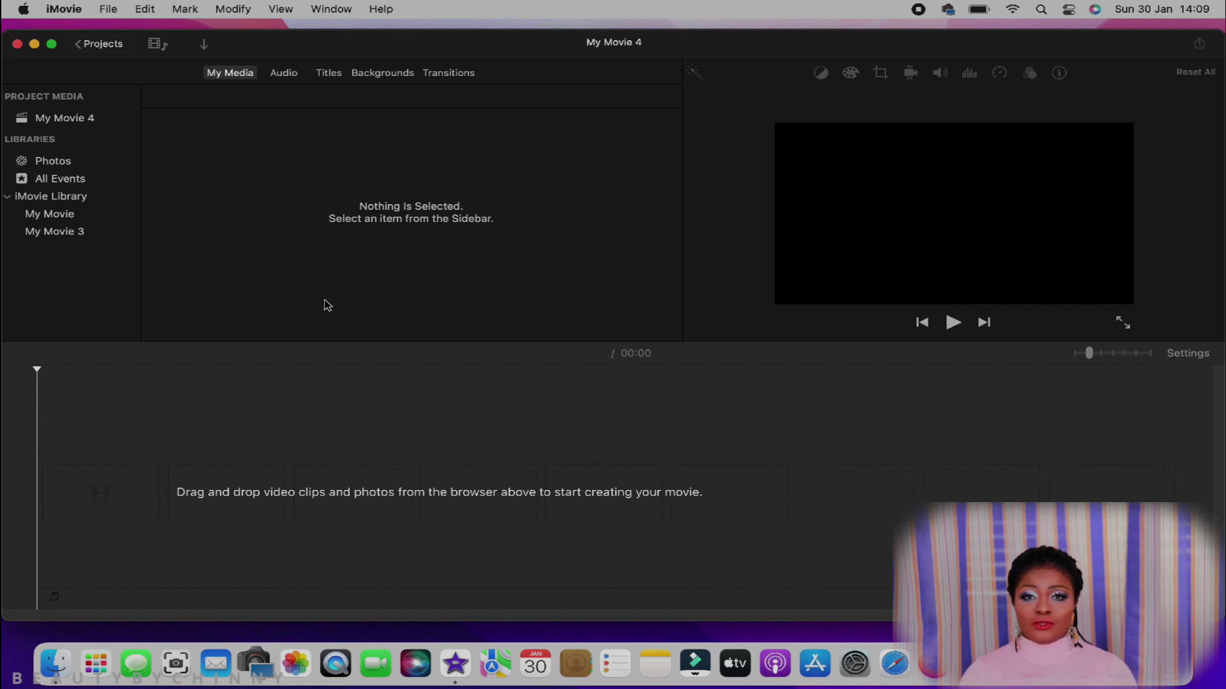
Import the video TRS_0003.MP4 from the Downloads folder into the project media
left_click(203, 45)
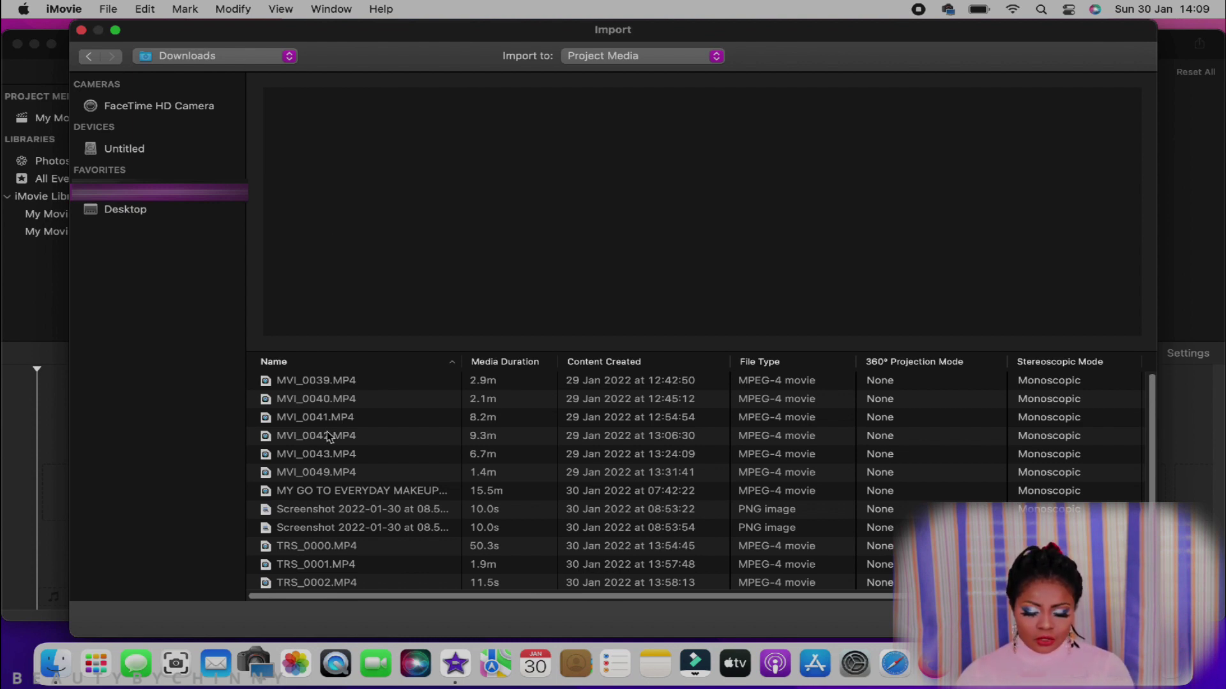
scroll(347, 429, "down", 2)
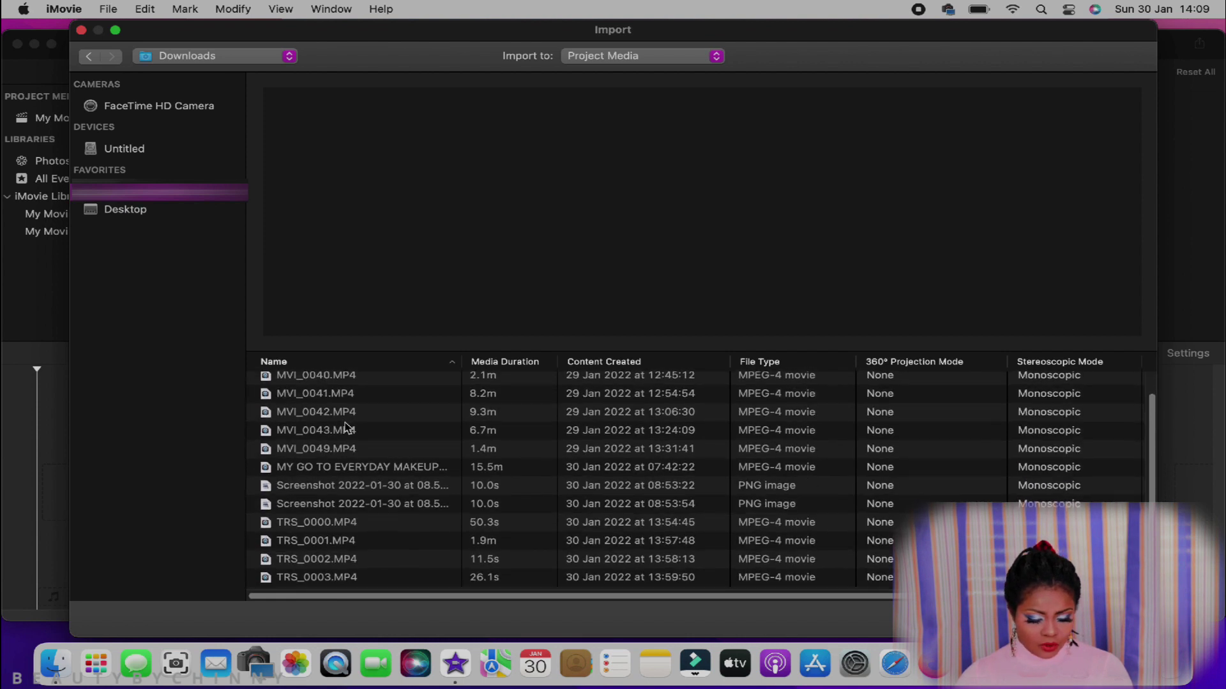
scroll(347, 428, "up", 2)
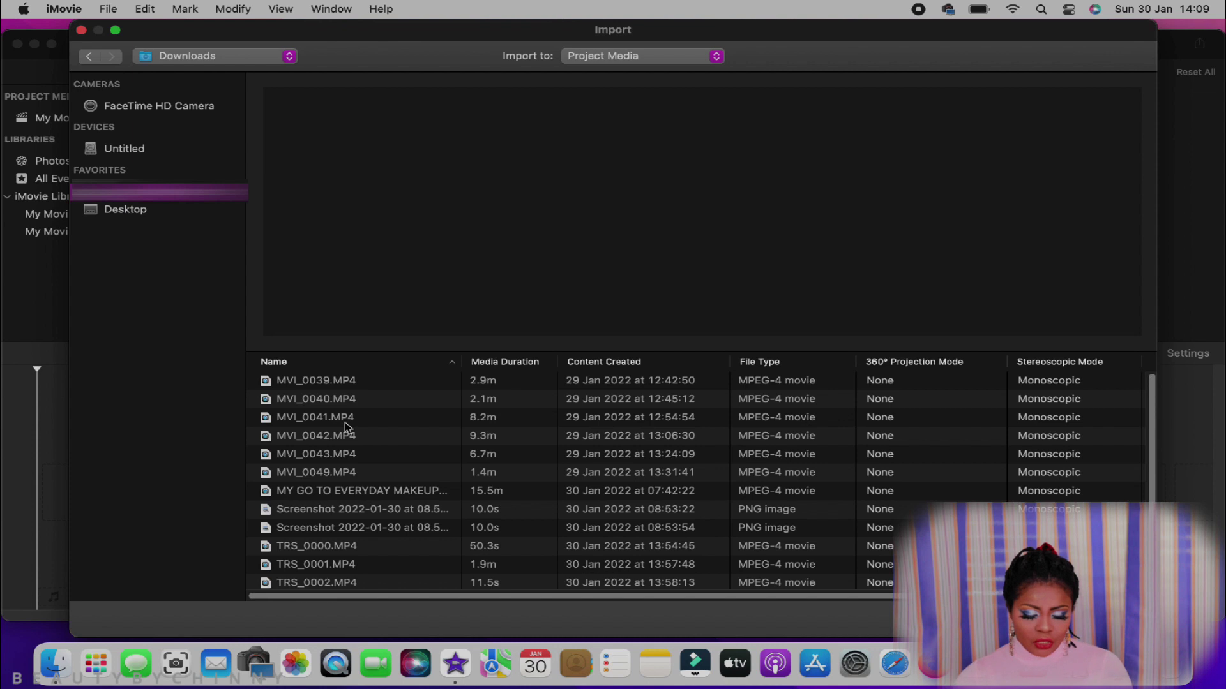
scroll(342, 422, "down", 2)
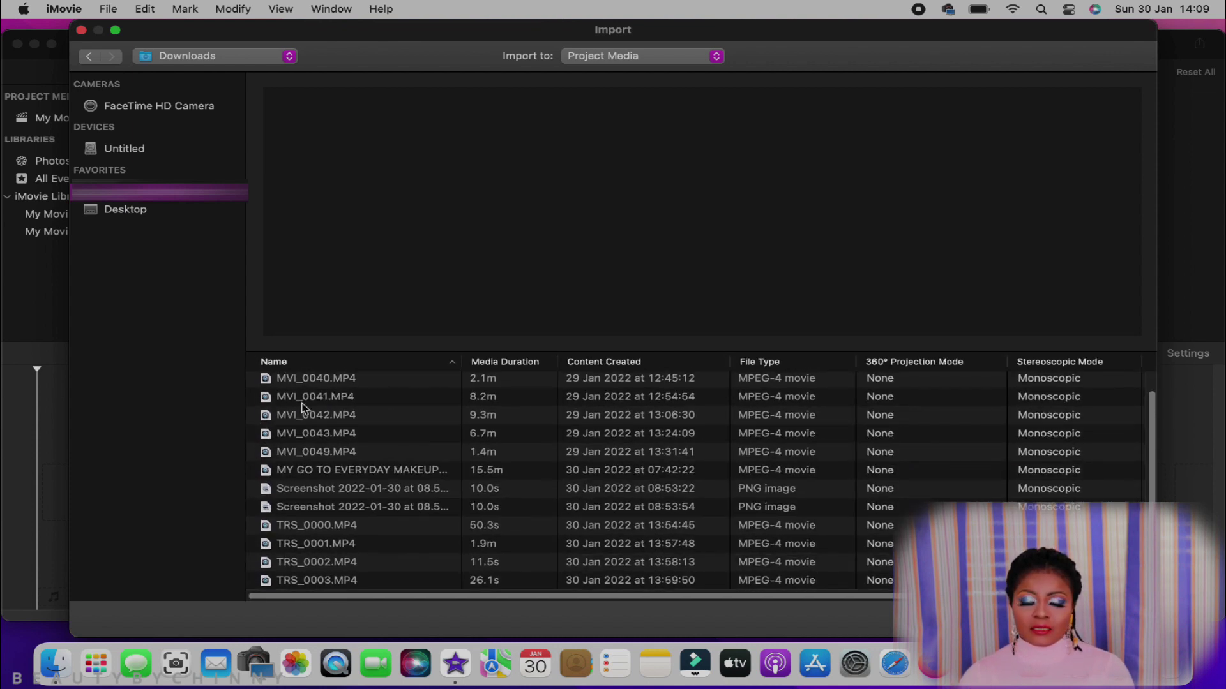
left_click(288, 583)
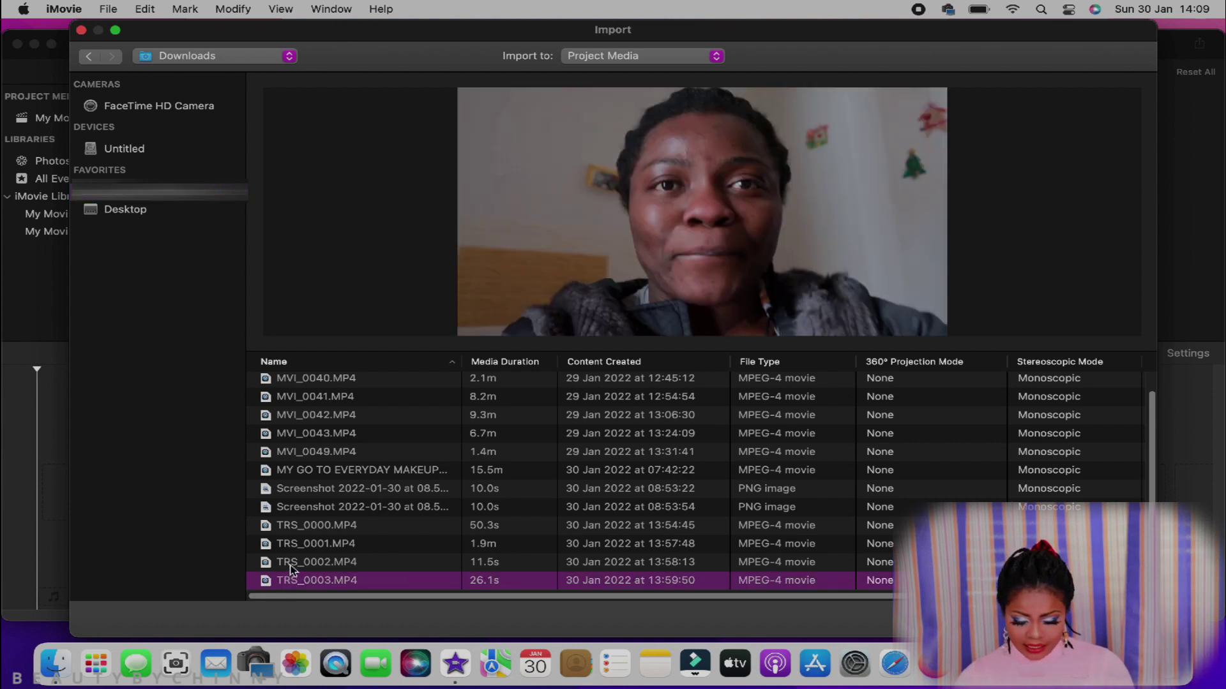
left_click(291, 563)
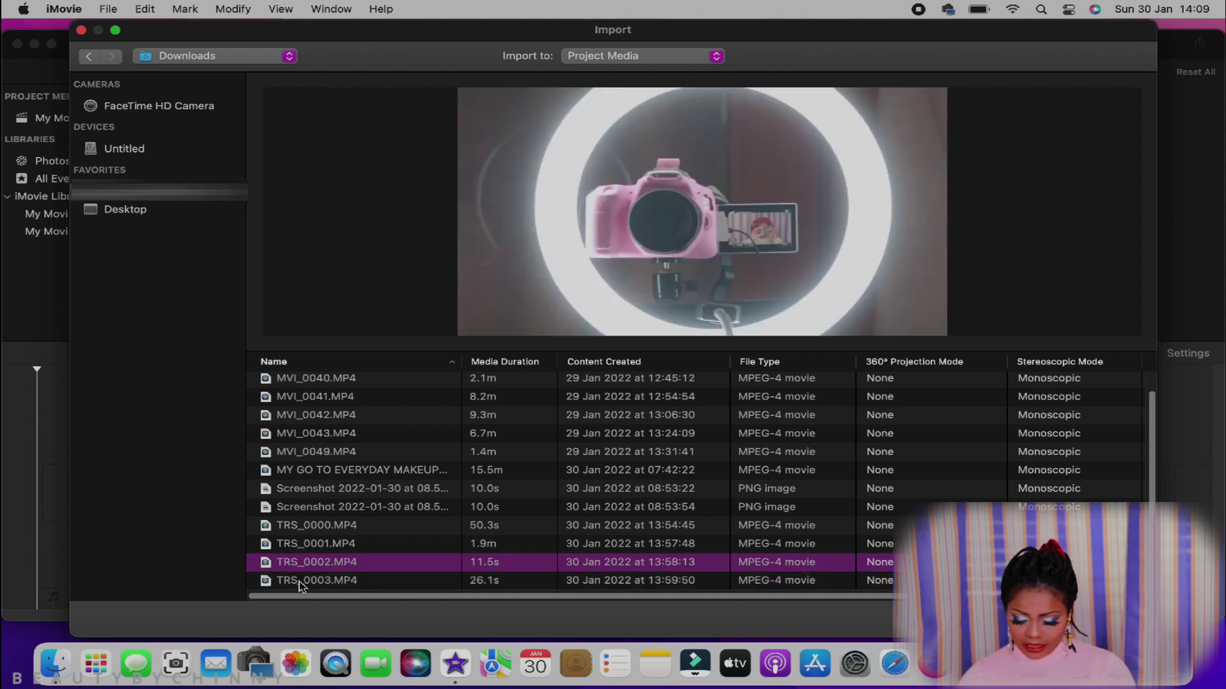
left_click(300, 582)
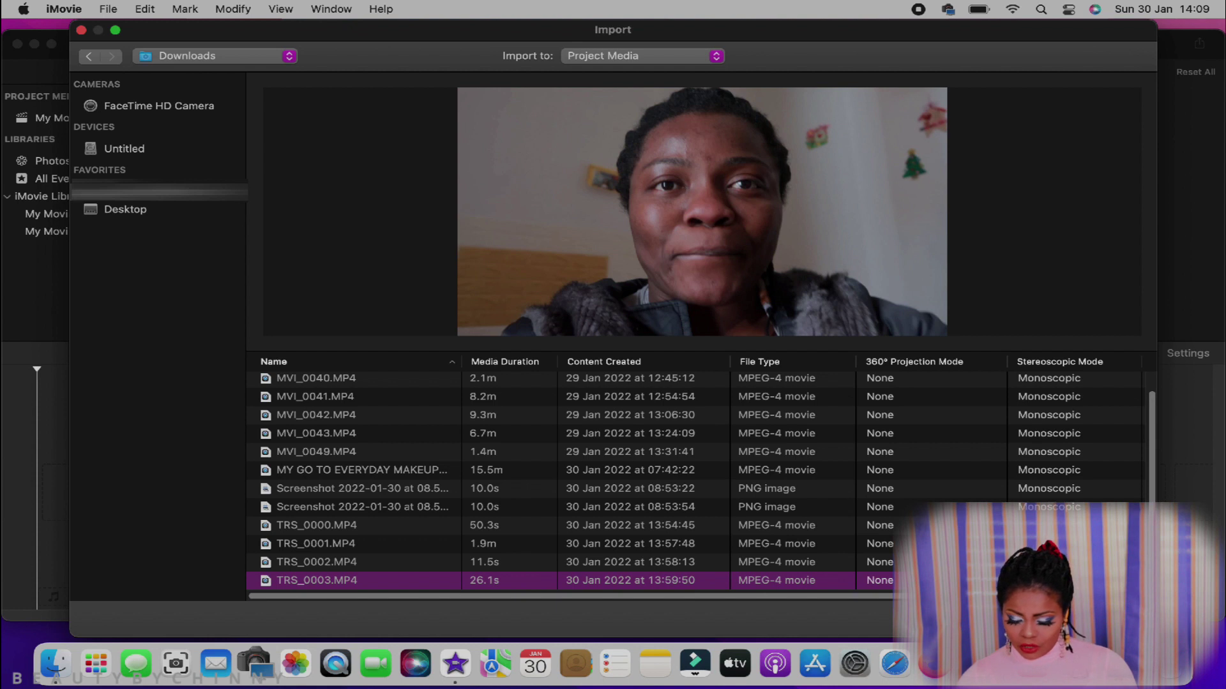
key("Return")
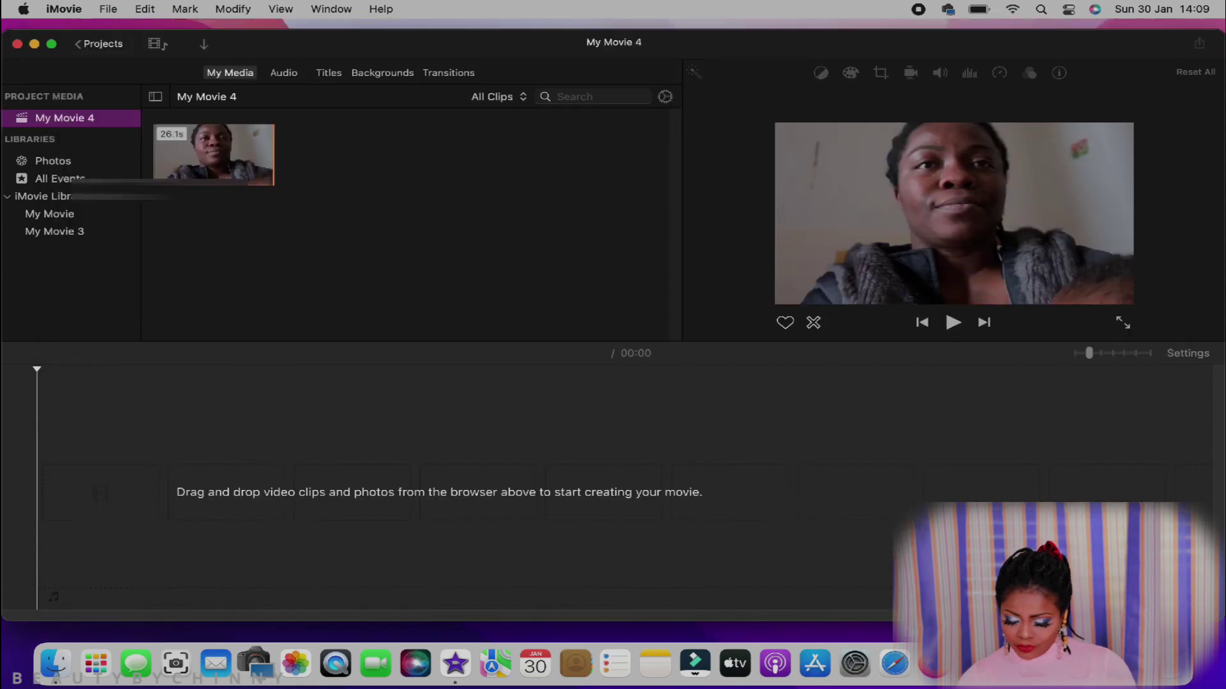
Import the ring-light video TRS_0002.MP4 from the Downloads folder into the project media
left_click(203, 46)
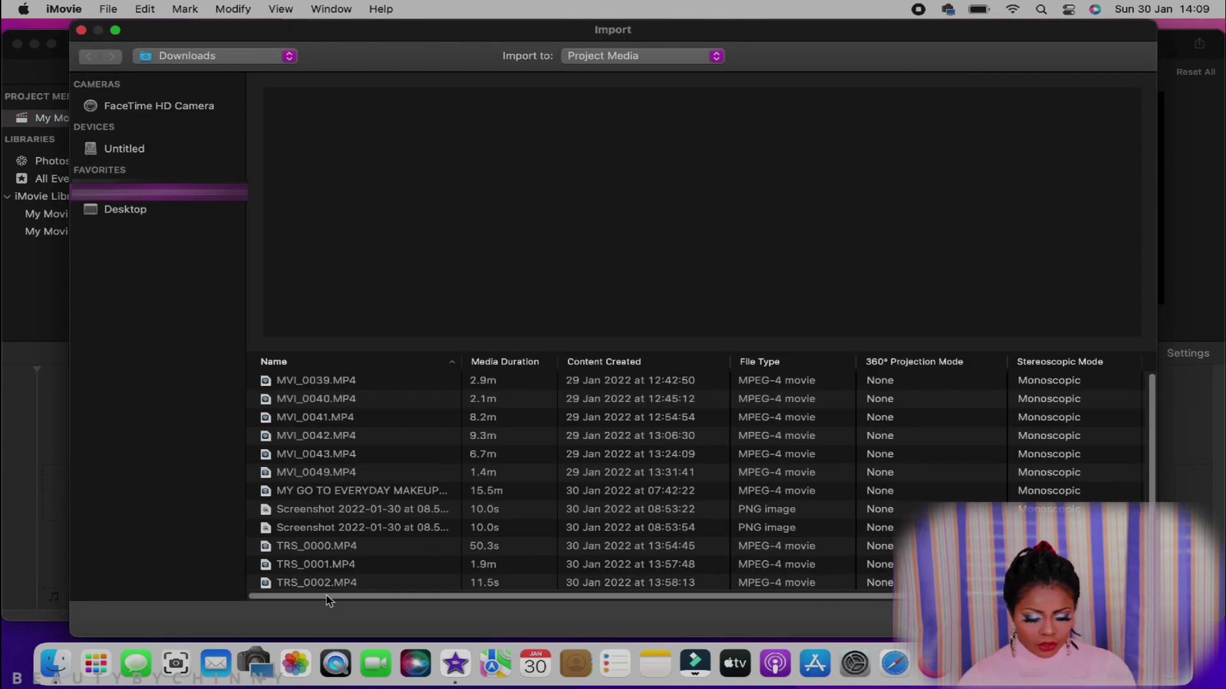
scroll(321, 571, "down", 1)
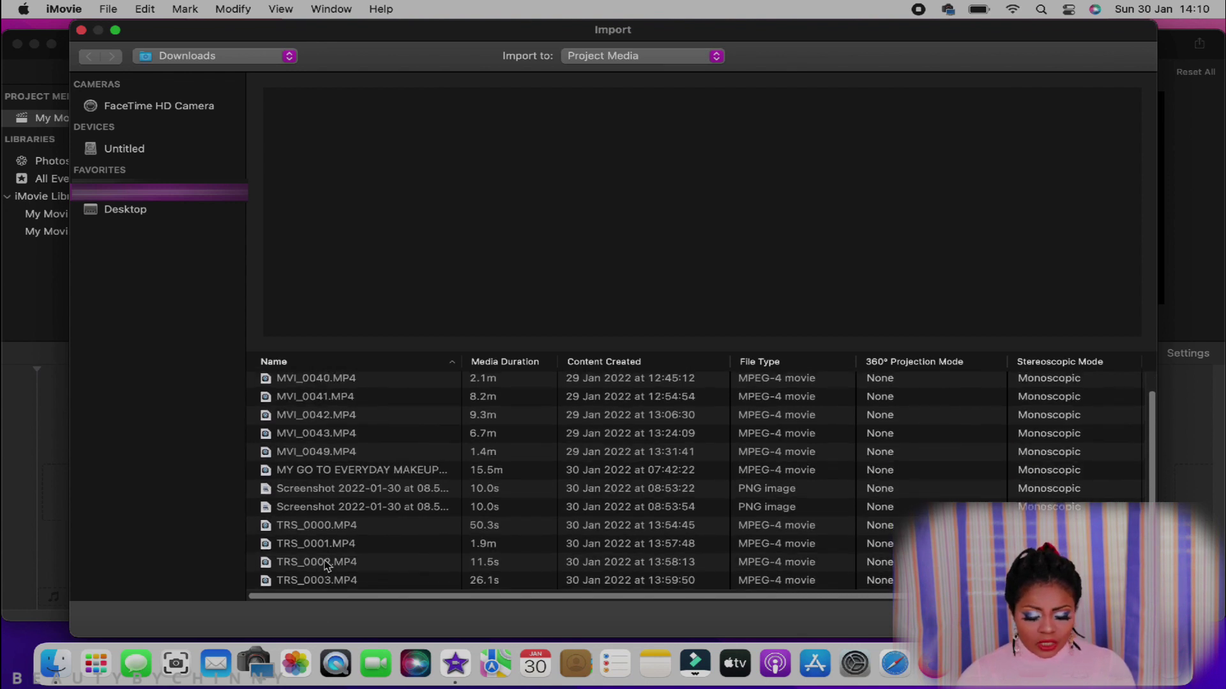
left_click(325, 567)
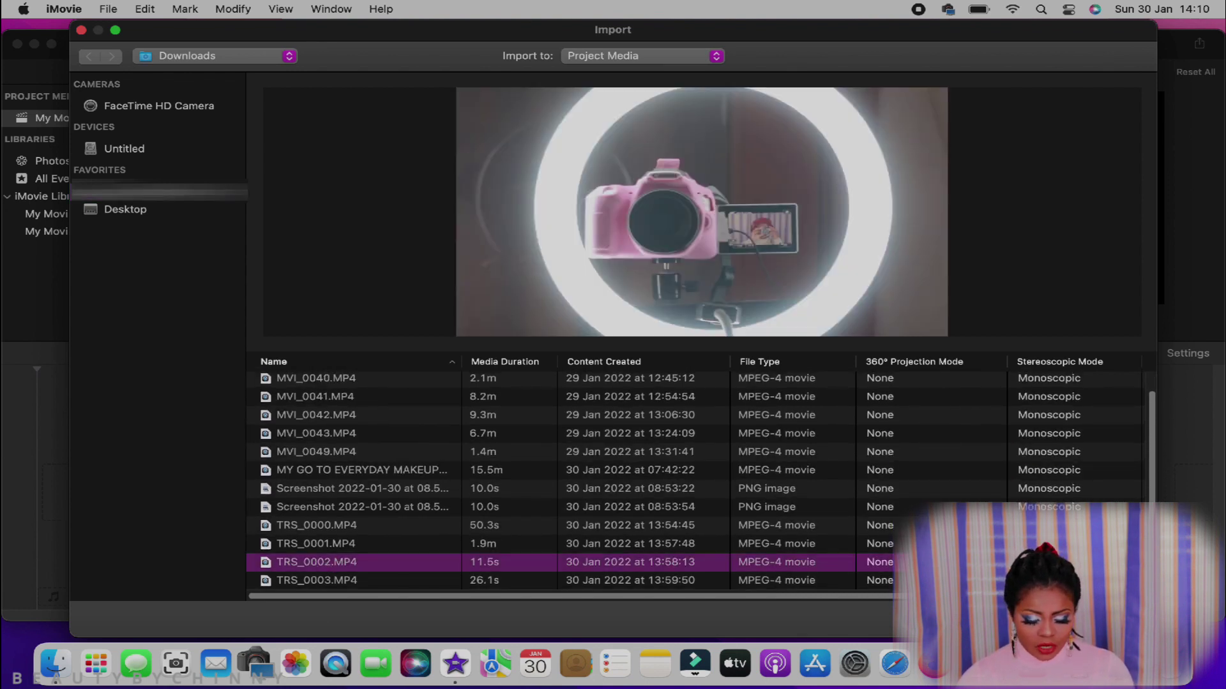
left_click(1107, 618)
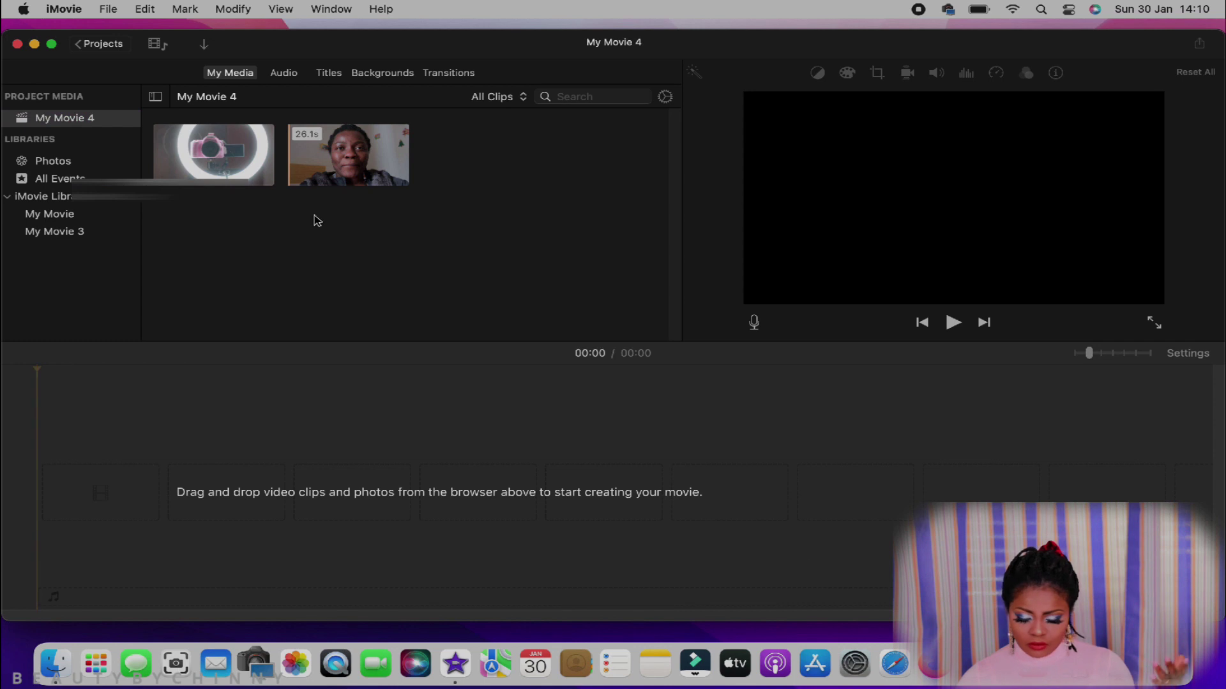
Import the video TRS_0000.MP4 from the Downloads folder into the project media
left_click(204, 45)
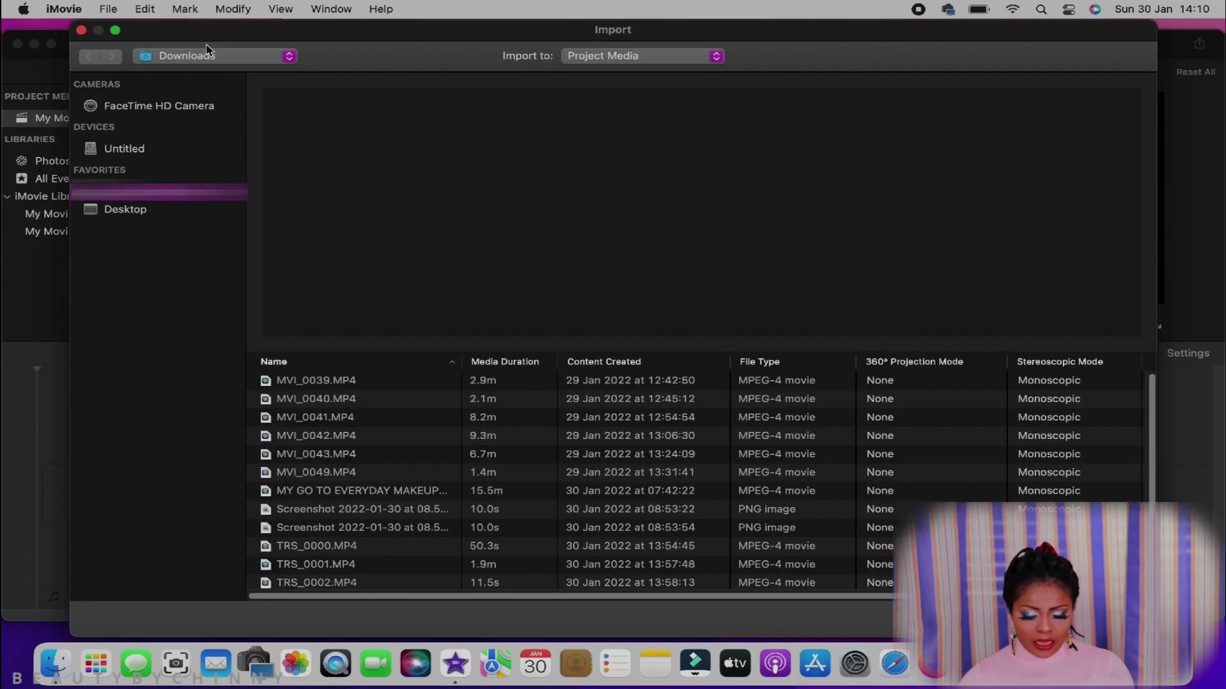
left_click(352, 547)
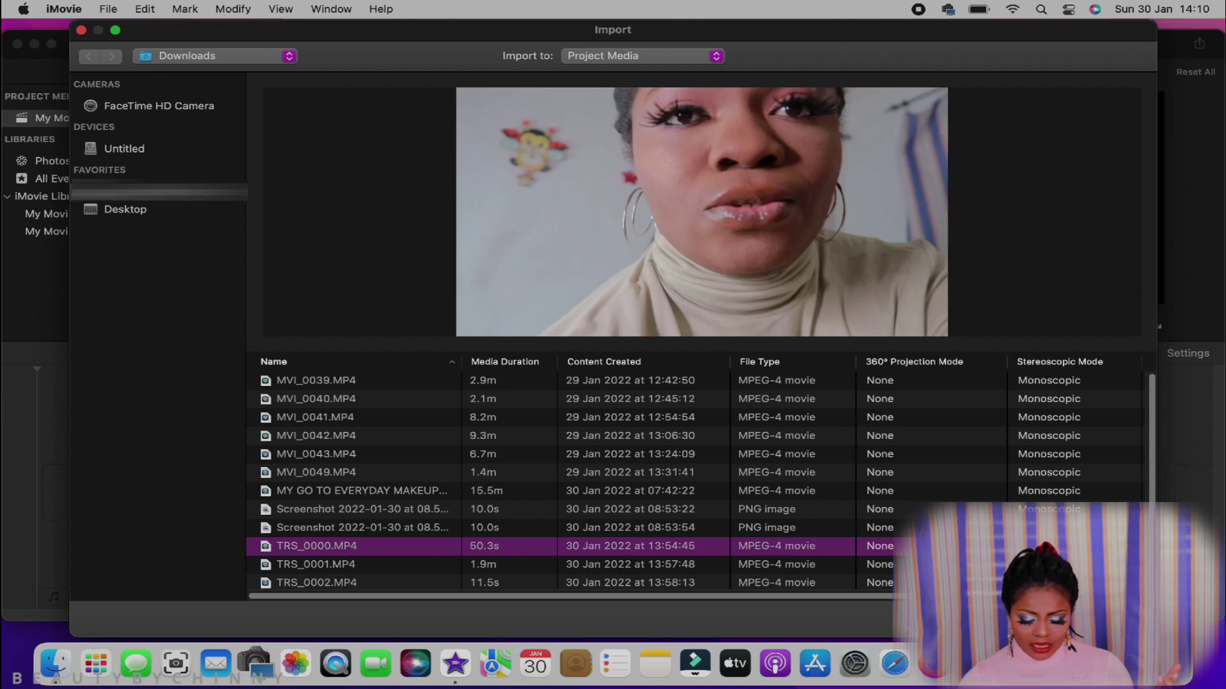
key("Return")
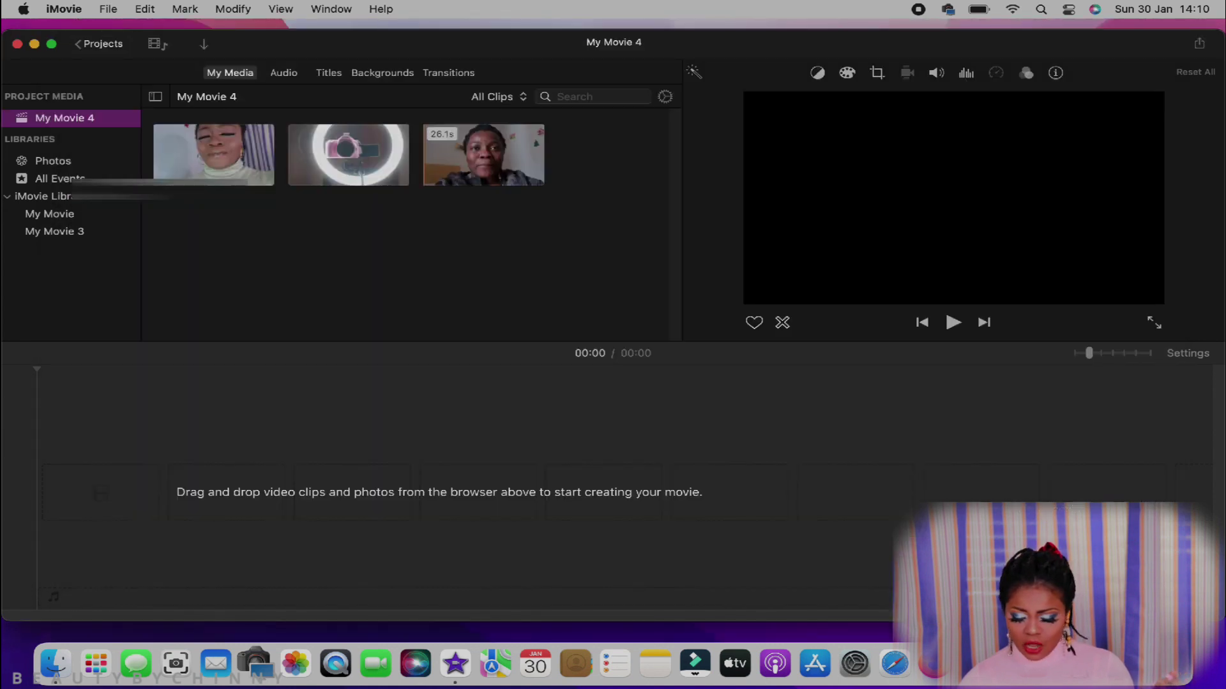
left_click(690, 508)
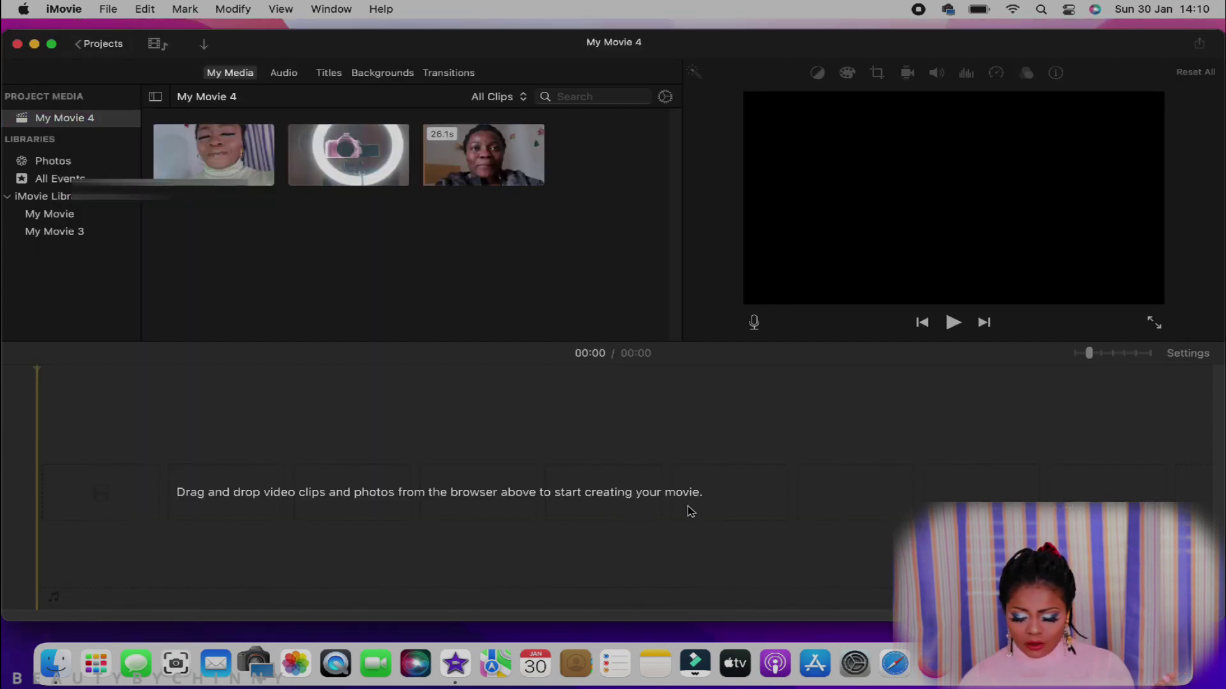
left_click(205, 45)
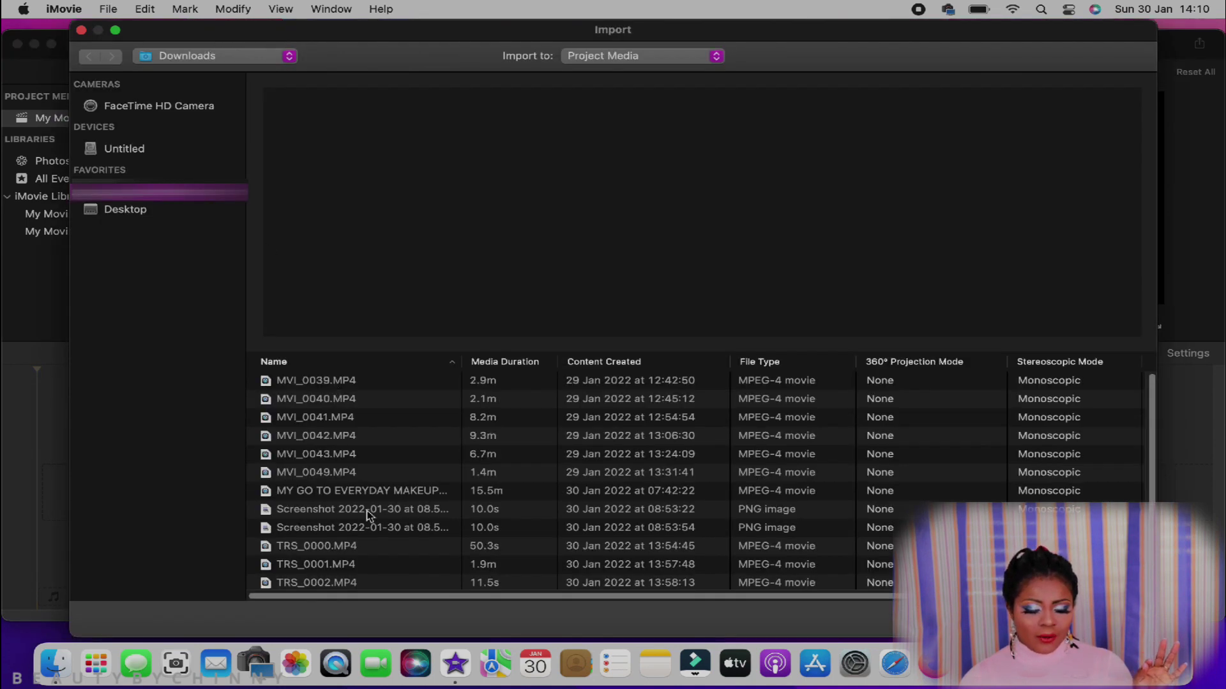
scroll(368, 515, "down", 1)
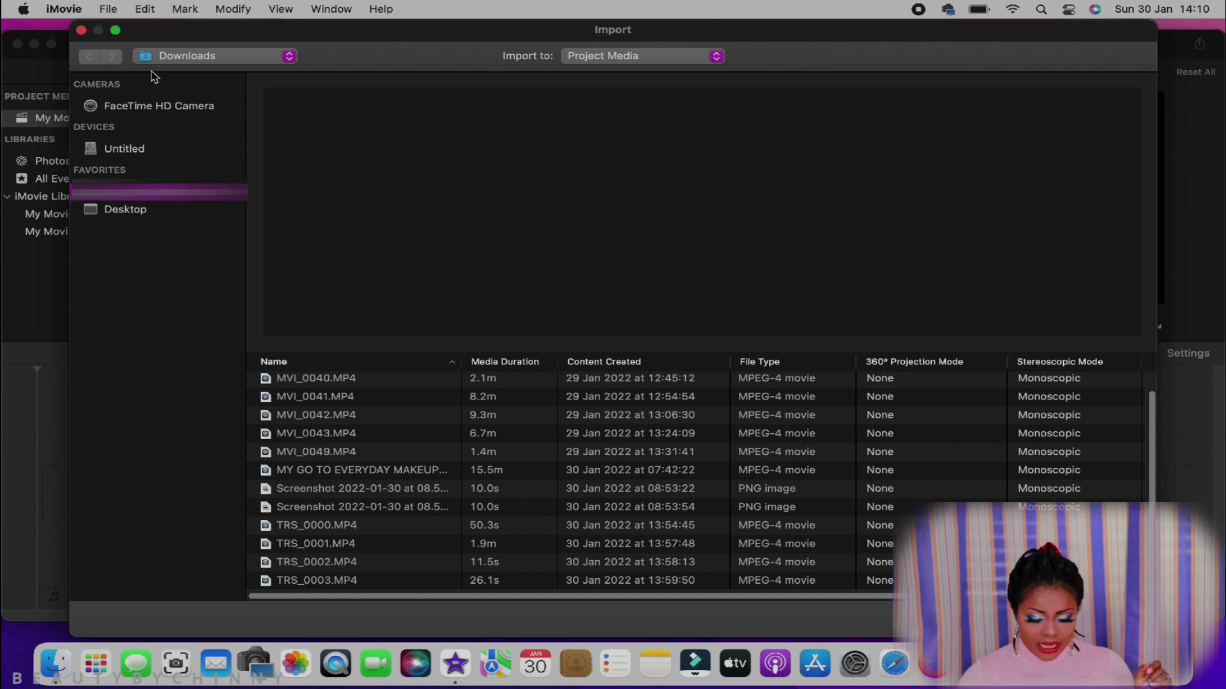
left_click(81, 31)
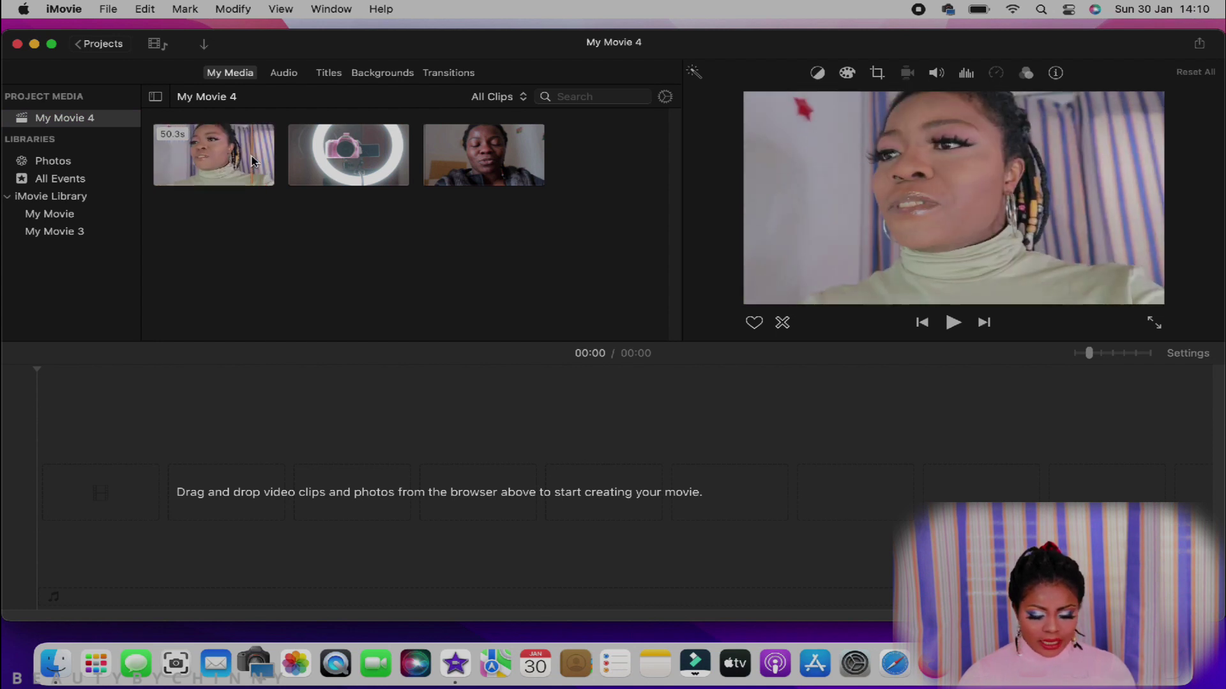
Place the 50.3 s clip on the empty timeline and delete it again
left_click_drag(269, 171, 56, 507)
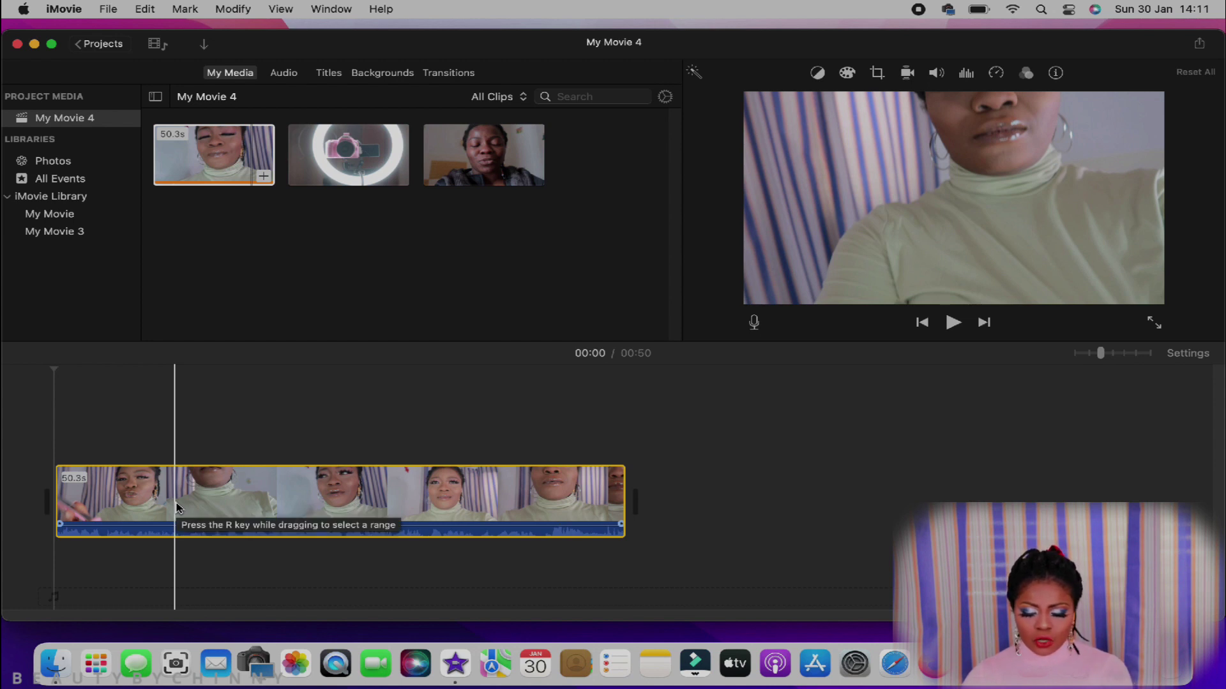
right_click(331, 492)
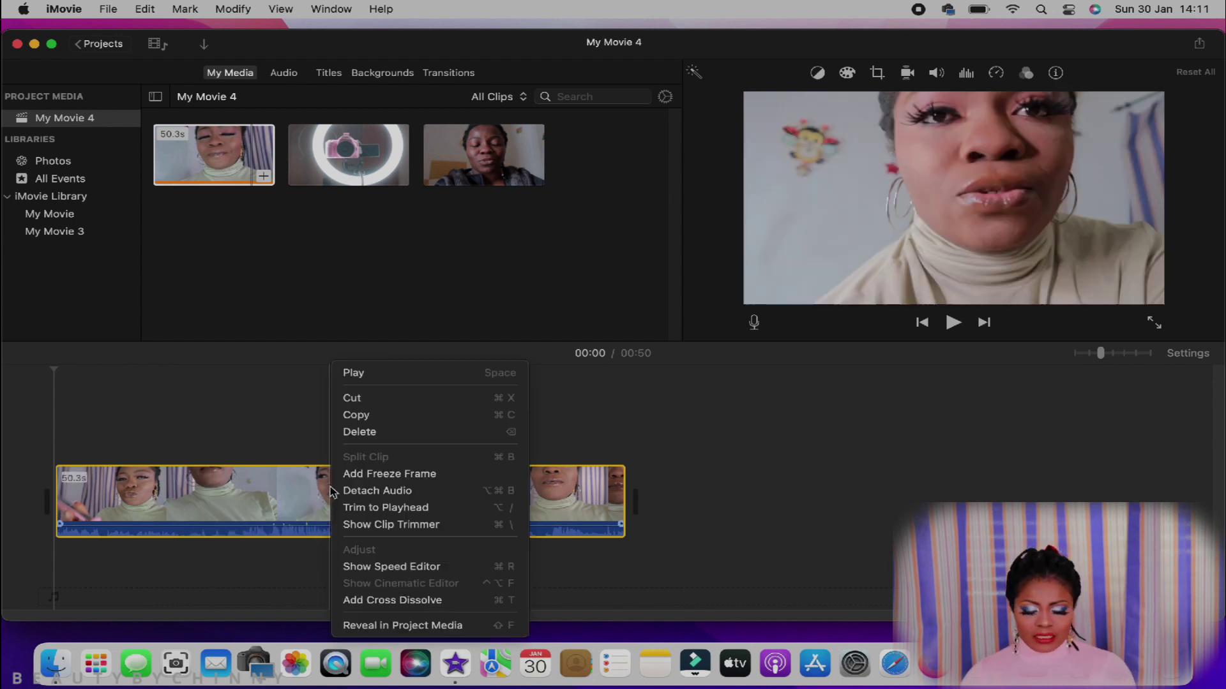
left_click(360, 432)
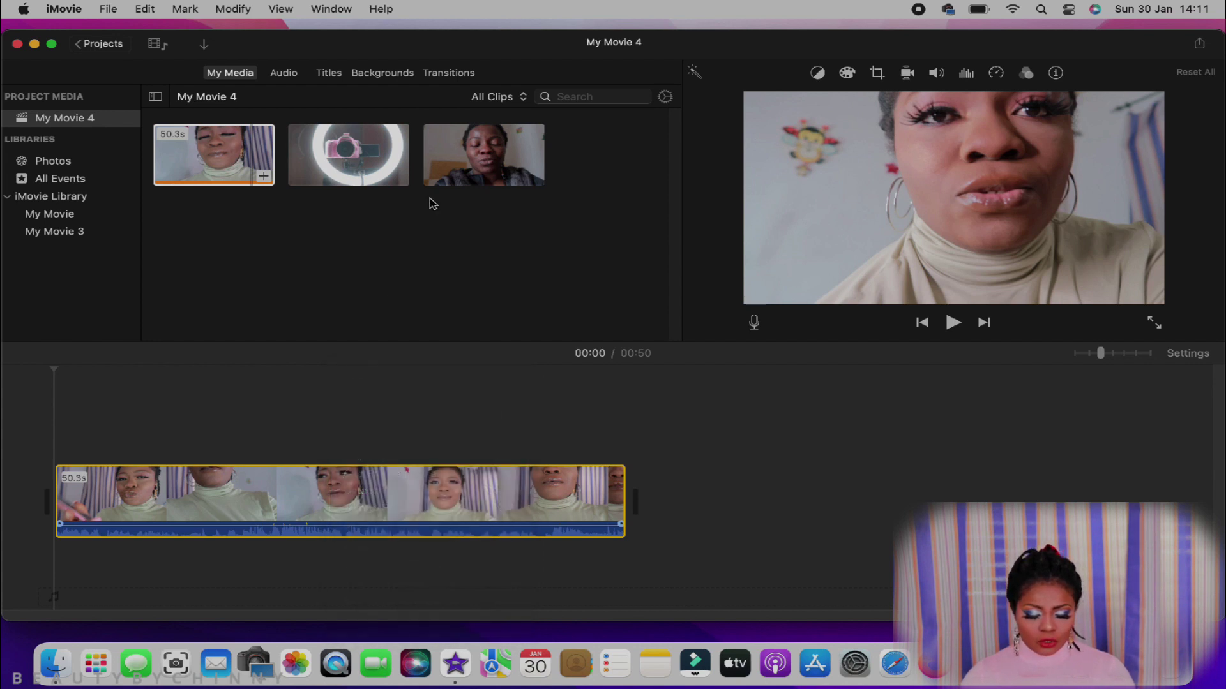
Place the 26.1 s clip, the 50.3 s clip and the 11.5 s ring-light clip on the timeline in that order
left_click_drag(484, 154, 153, 487)
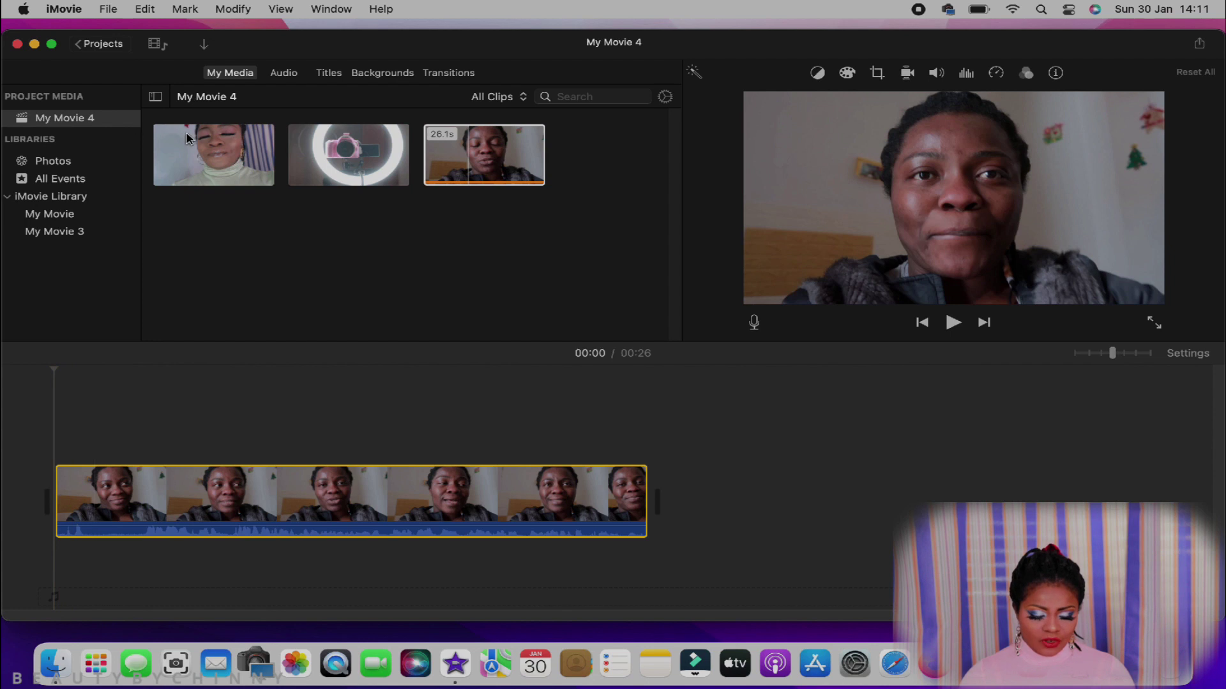
left_click_drag(189, 140, 664, 508)
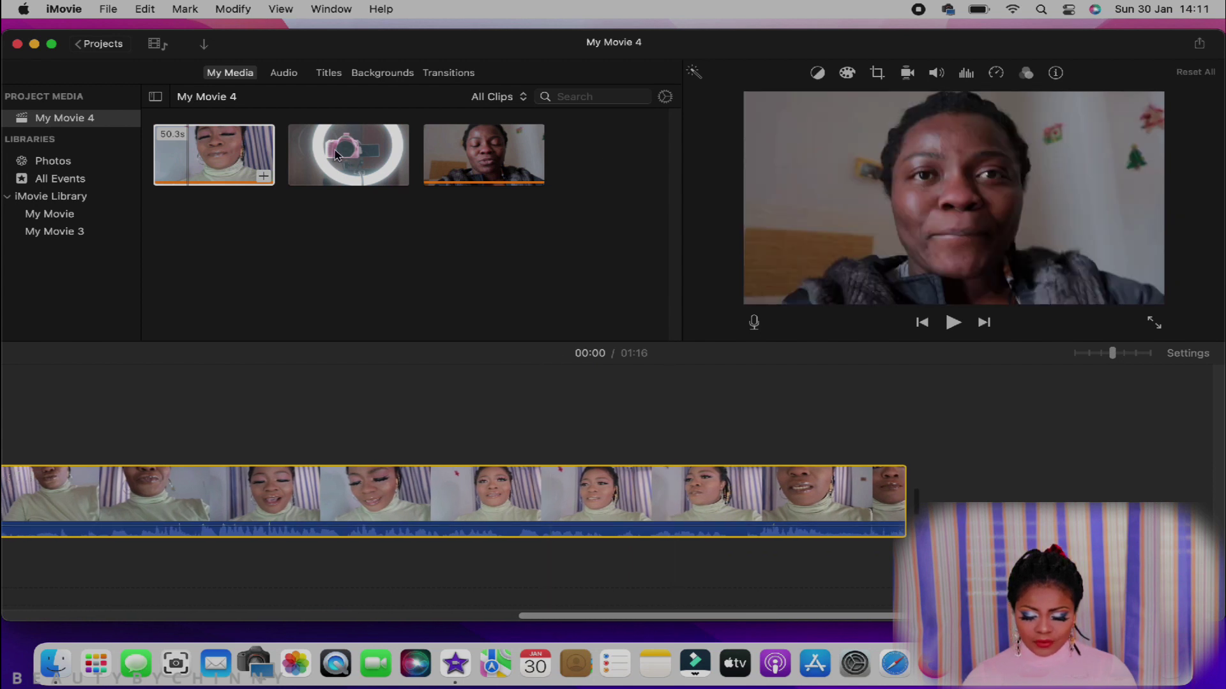
left_click_drag(335, 153, 917, 496)
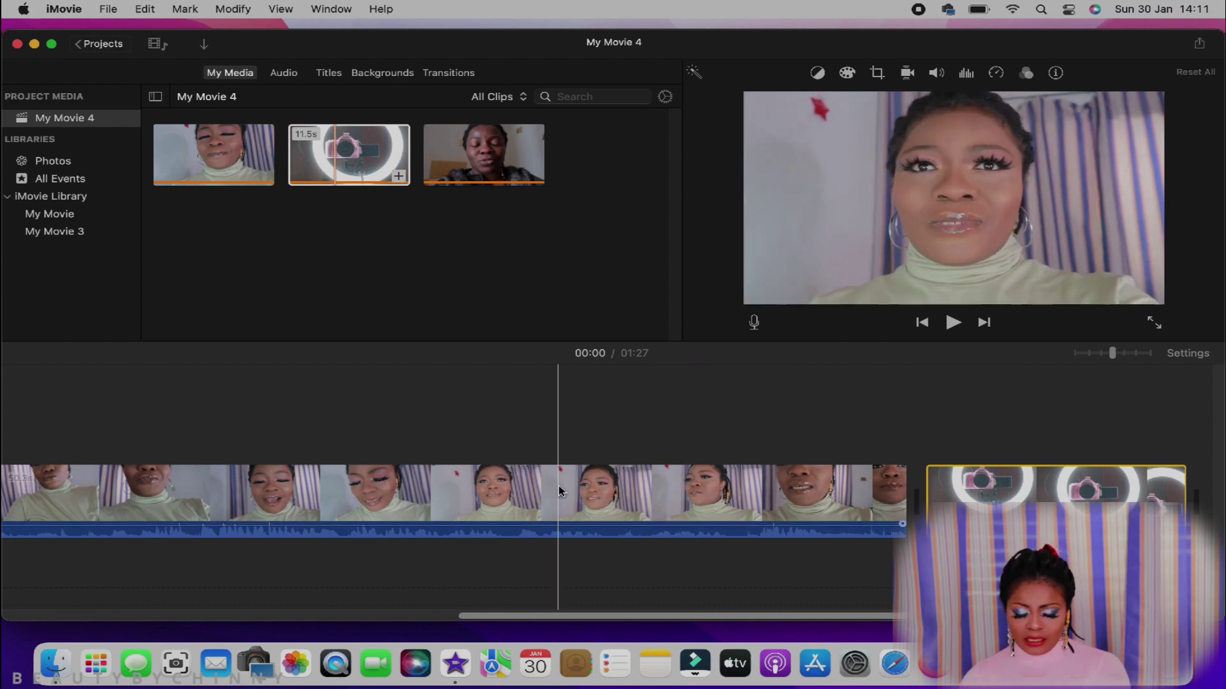
Darken the 50.3 s timeline clip slightly by lowering its brightness in the color correction
left_click(549, 509)
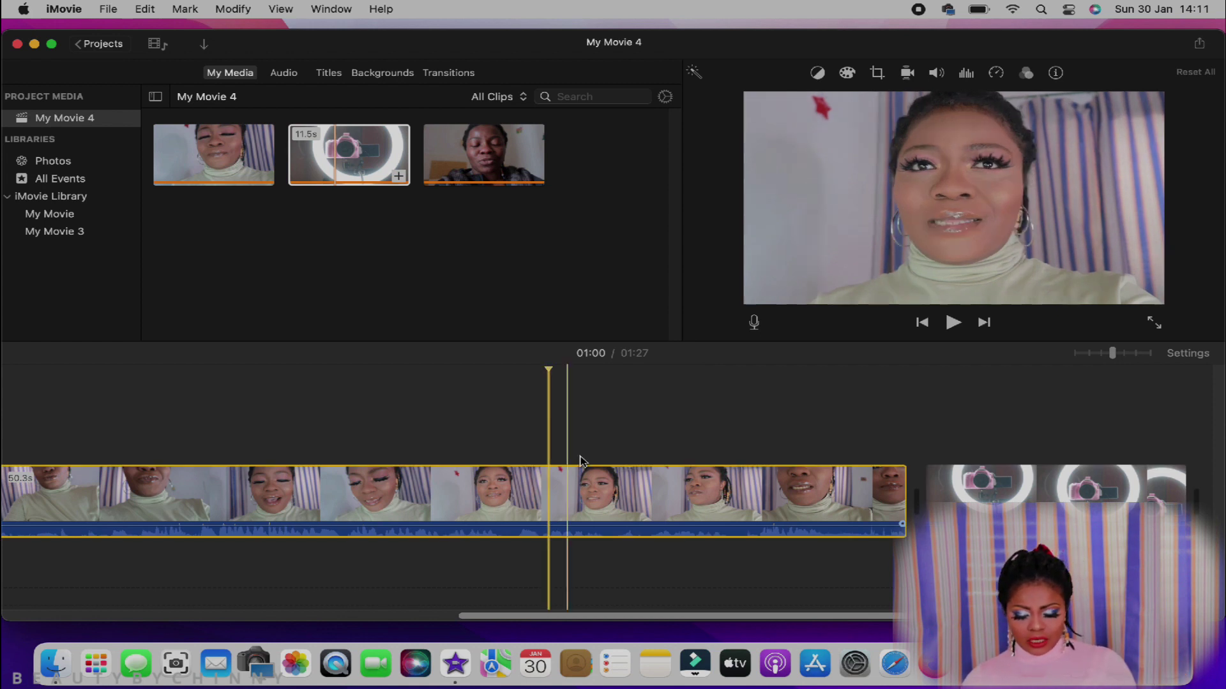
left_click(846, 75)
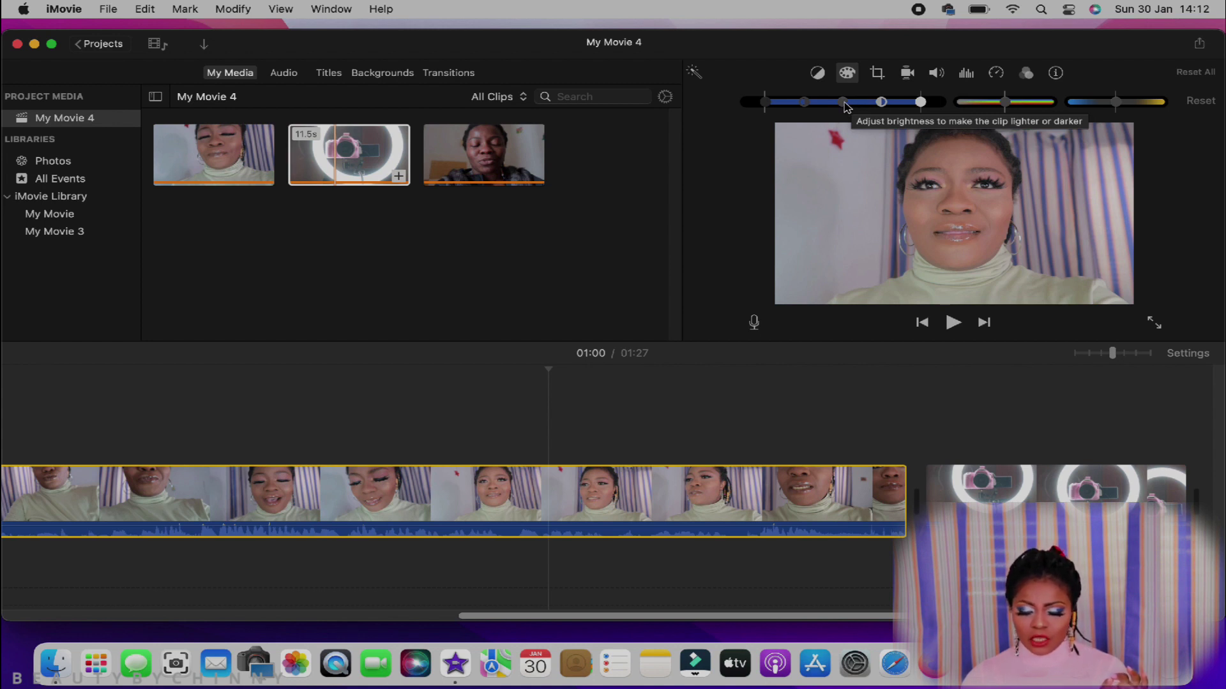
left_click_drag(846, 107, 833, 106)
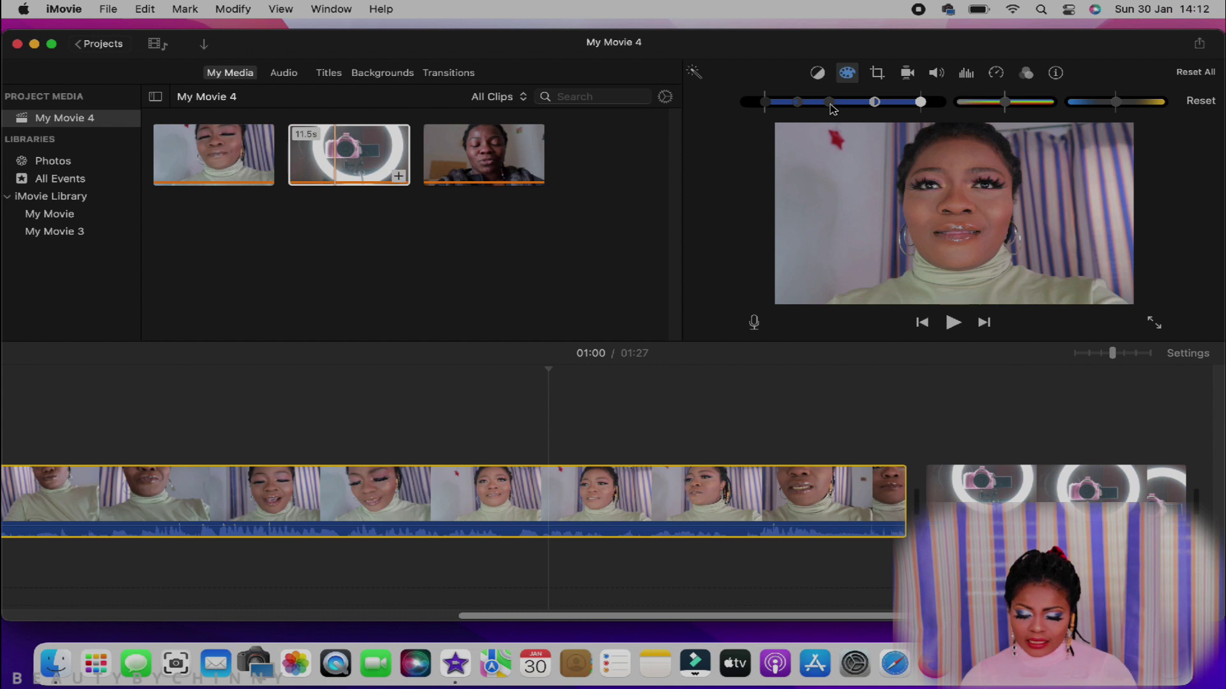
left_click_drag(828, 106, 825, 106)
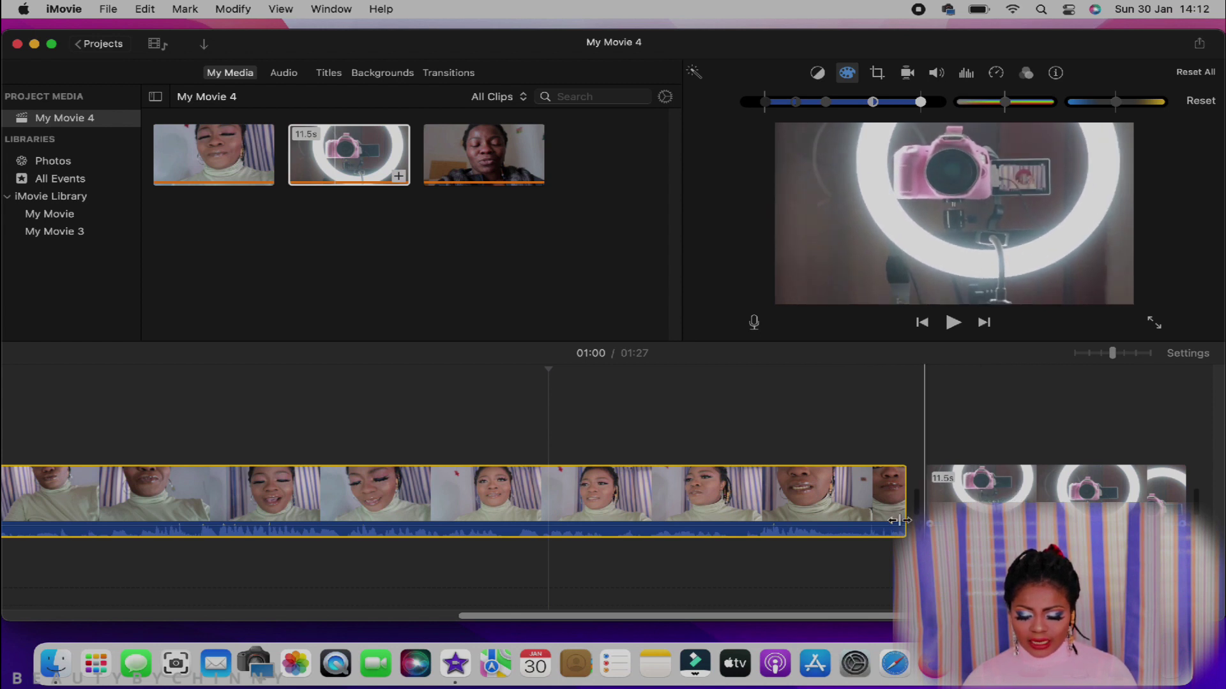
scroll(830, 511, "right", 3)
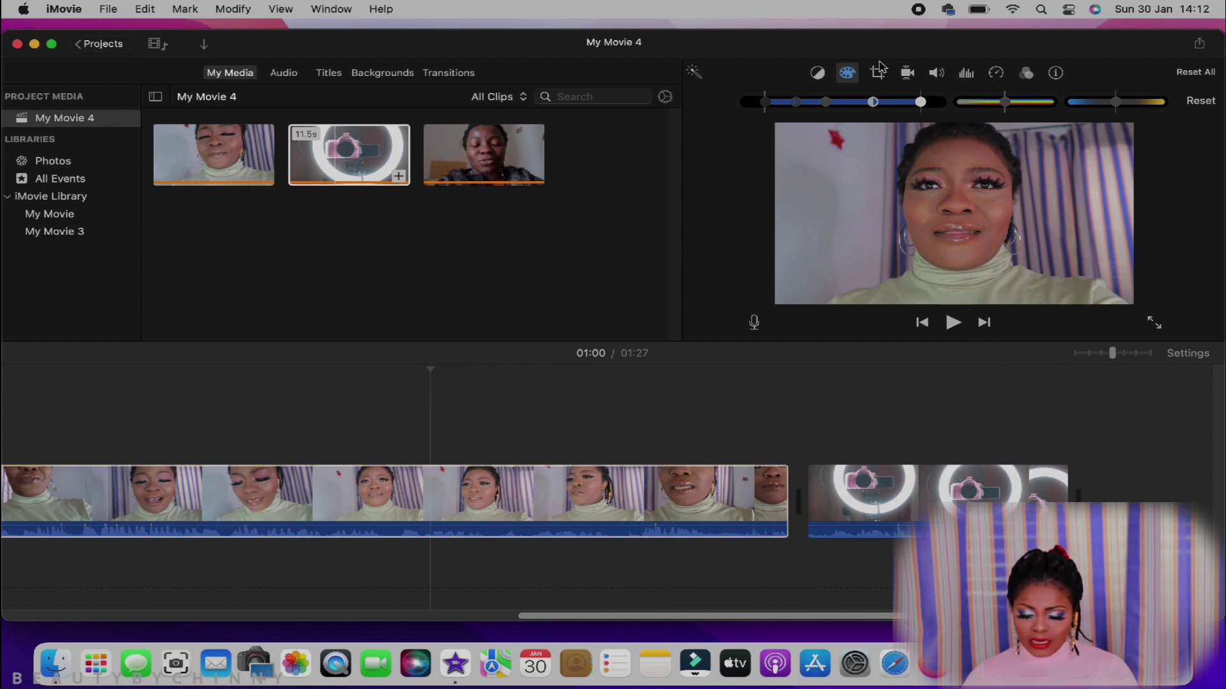
Apply the Ken Burns crop style to the 50.3 s timeline clip, shrinking the end frame and shifting it slightly upward around the face
left_click(877, 74)
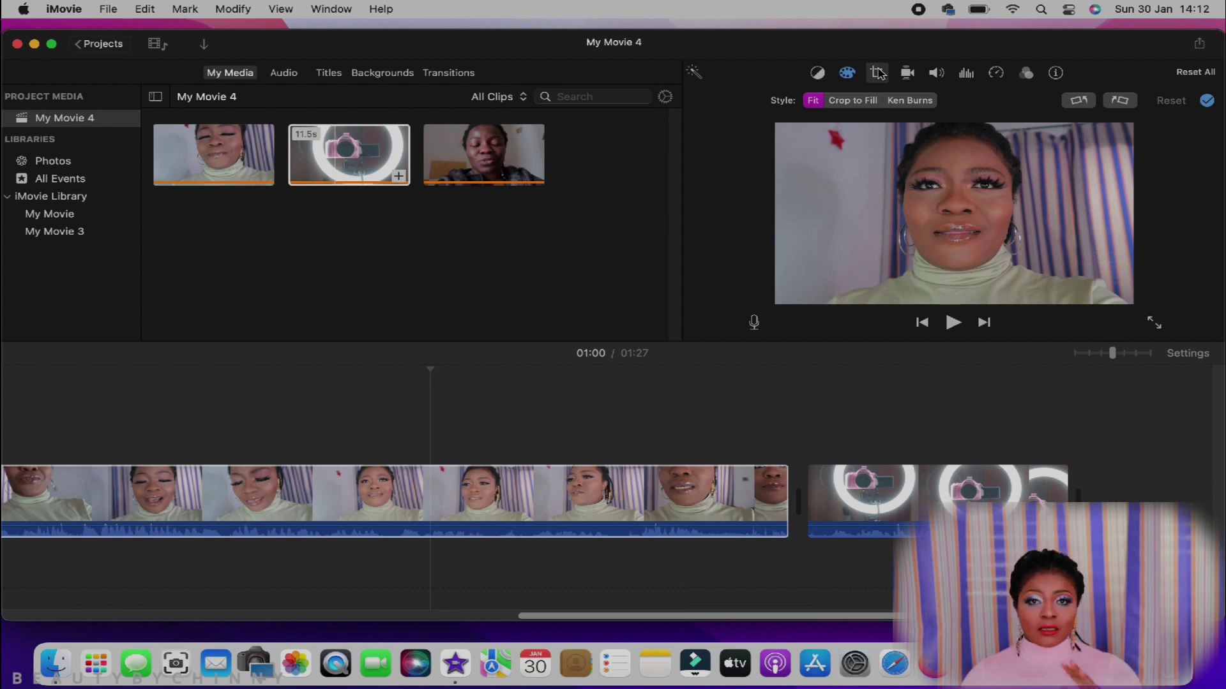
left_click(909, 100)
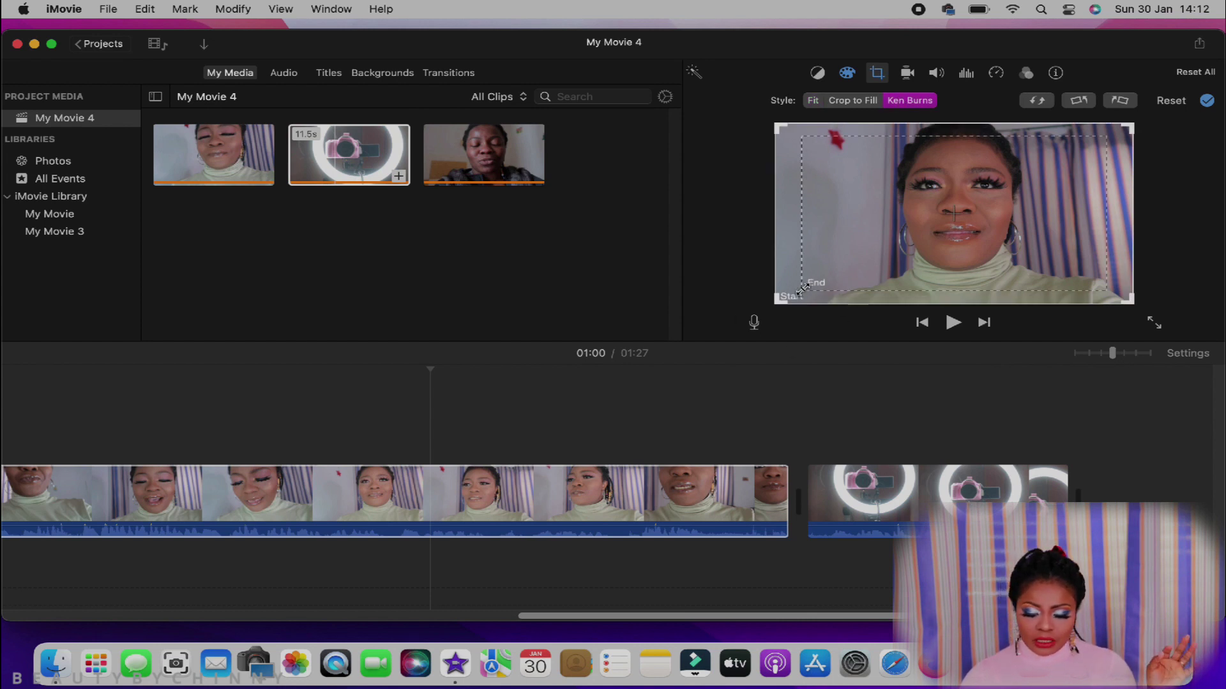
left_click_drag(804, 288, 837, 266)
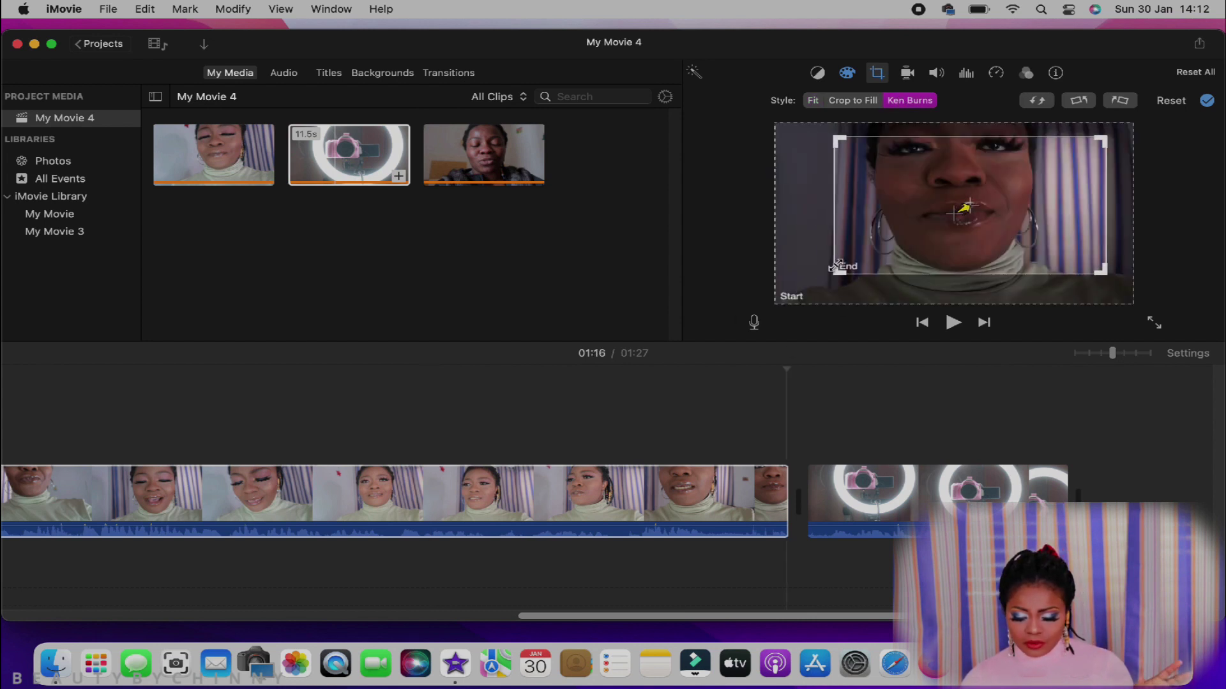
left_click_drag(906, 249, 901, 242)
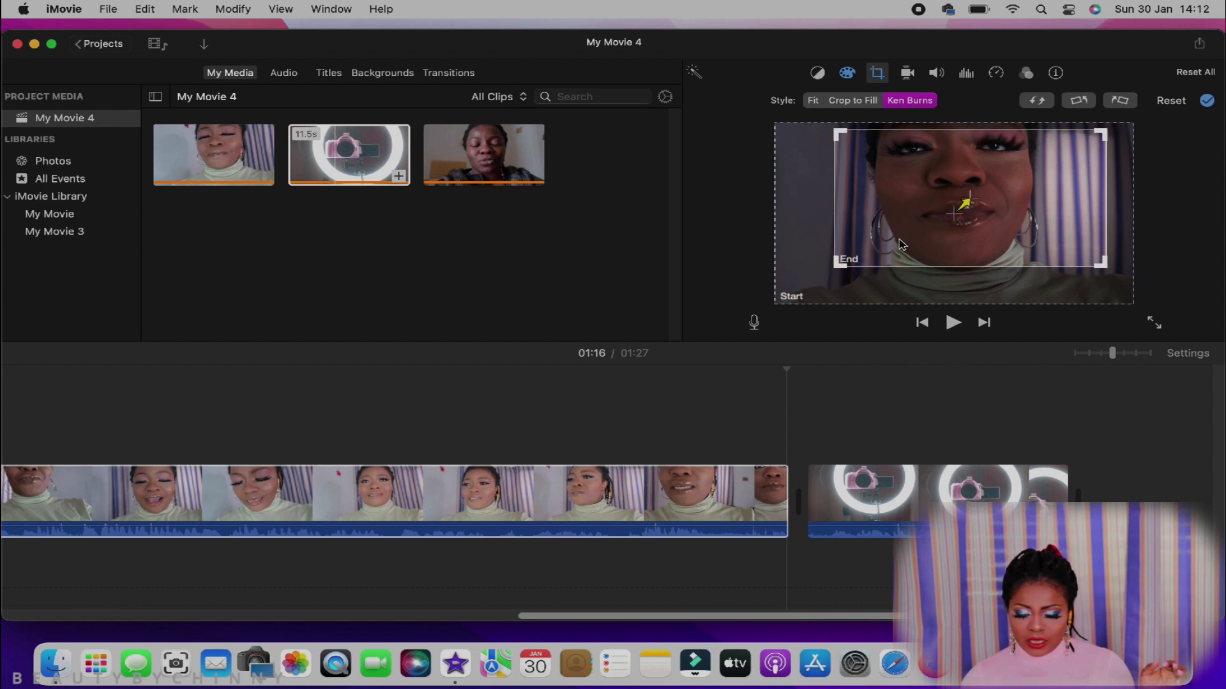
left_click(597, 397)
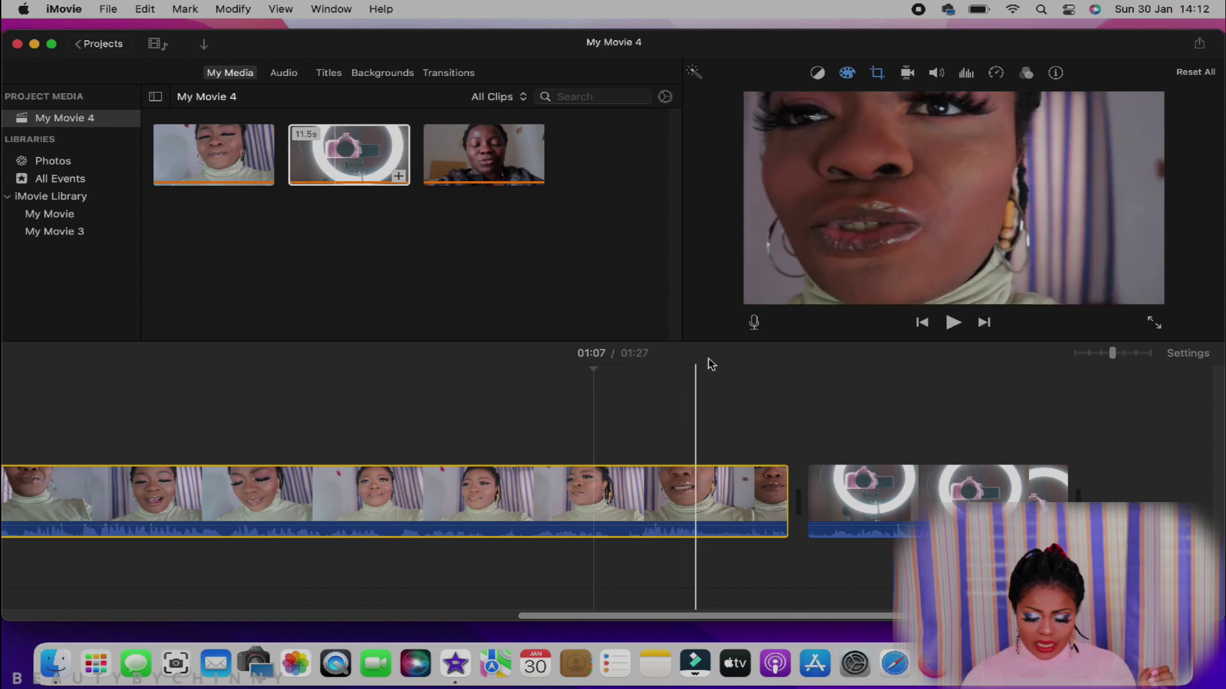
Split the 26.1 s timeline clip at 00:21
scroll(386, 458, "left", 10)
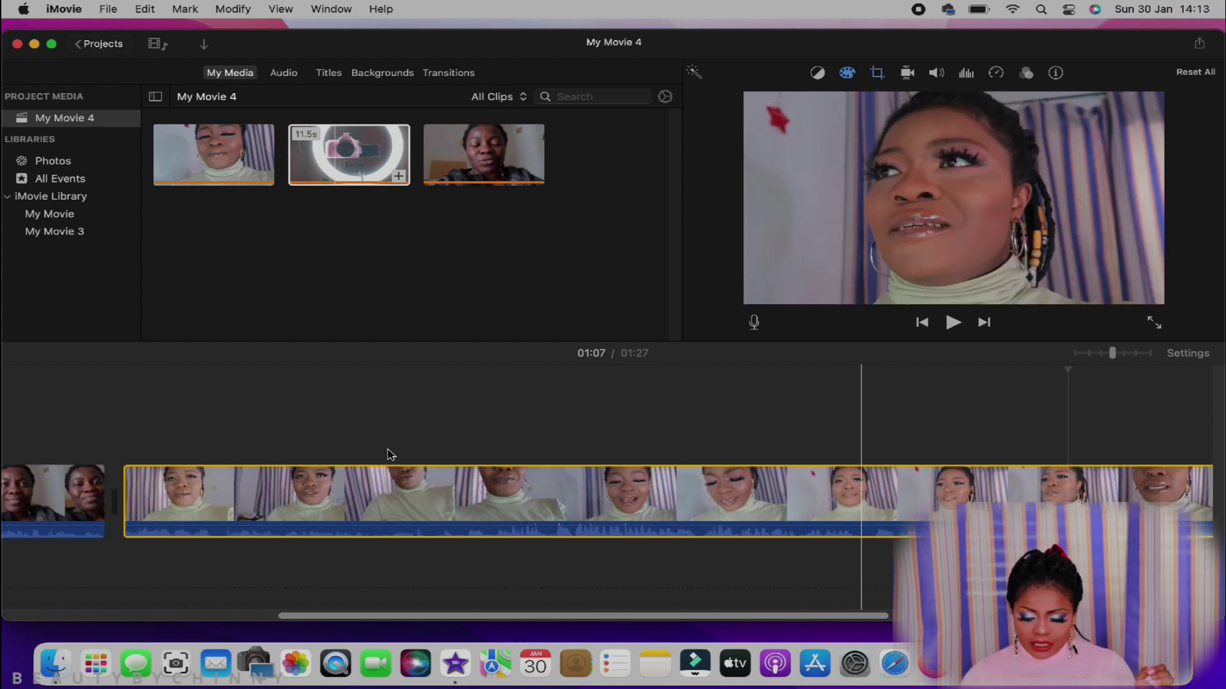
scroll(388, 455, "left", 9)
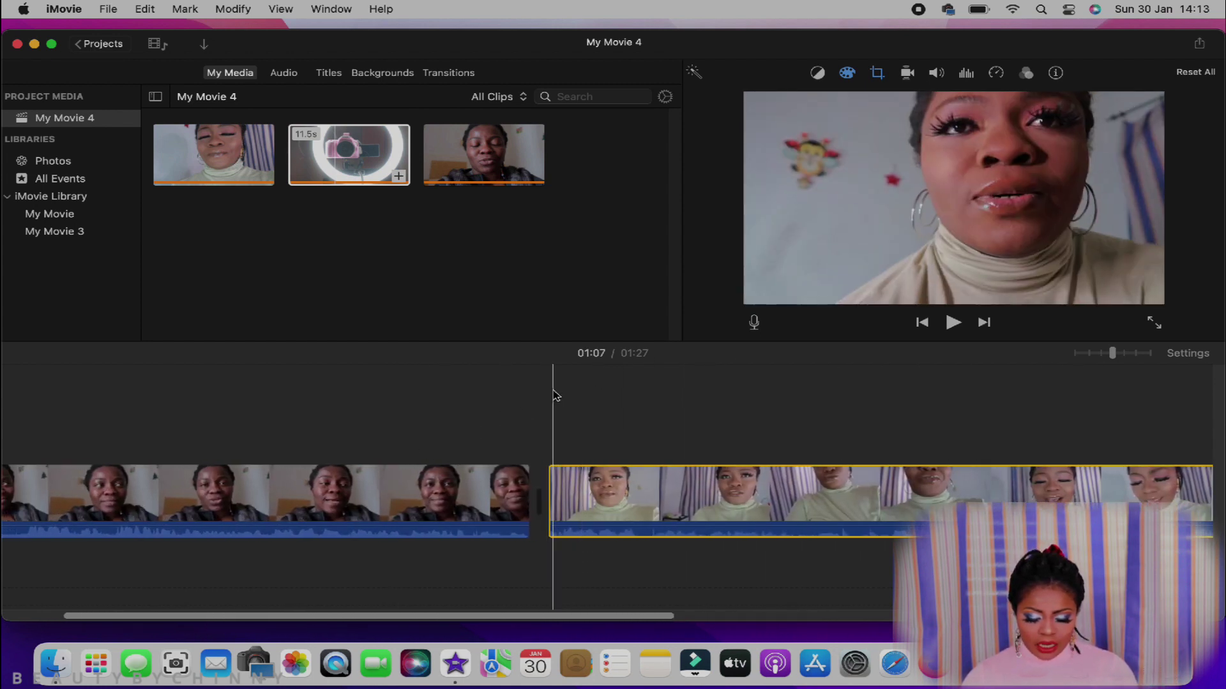
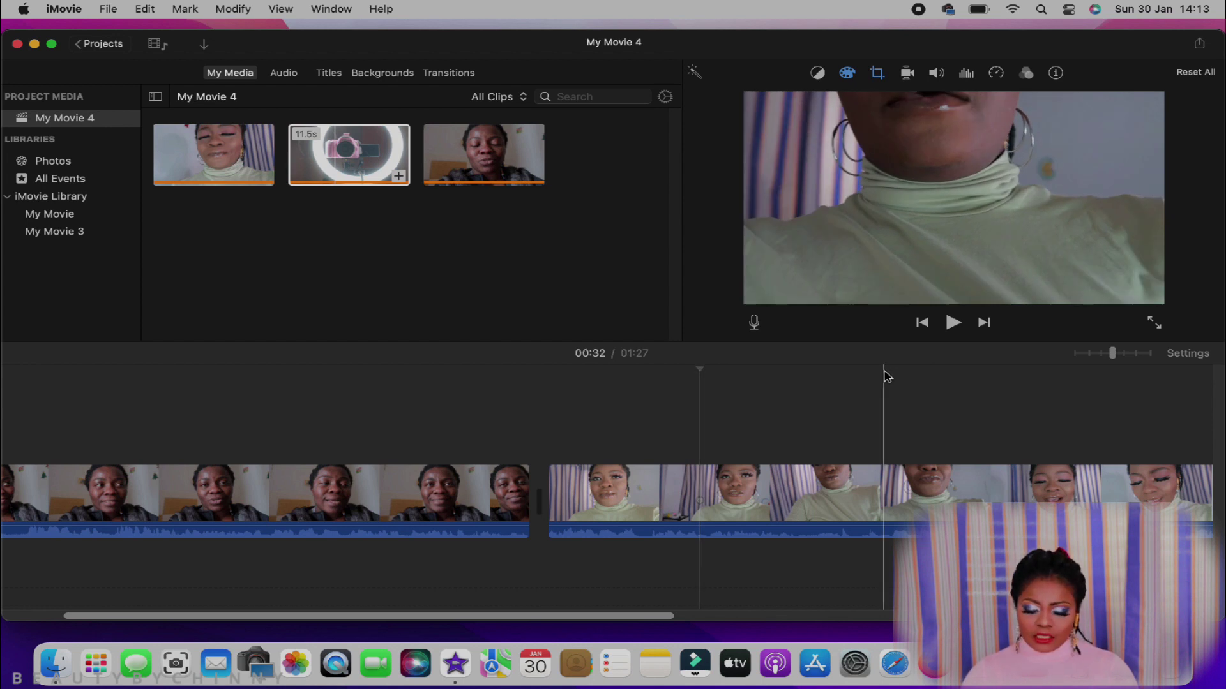
left_click(423, 455)
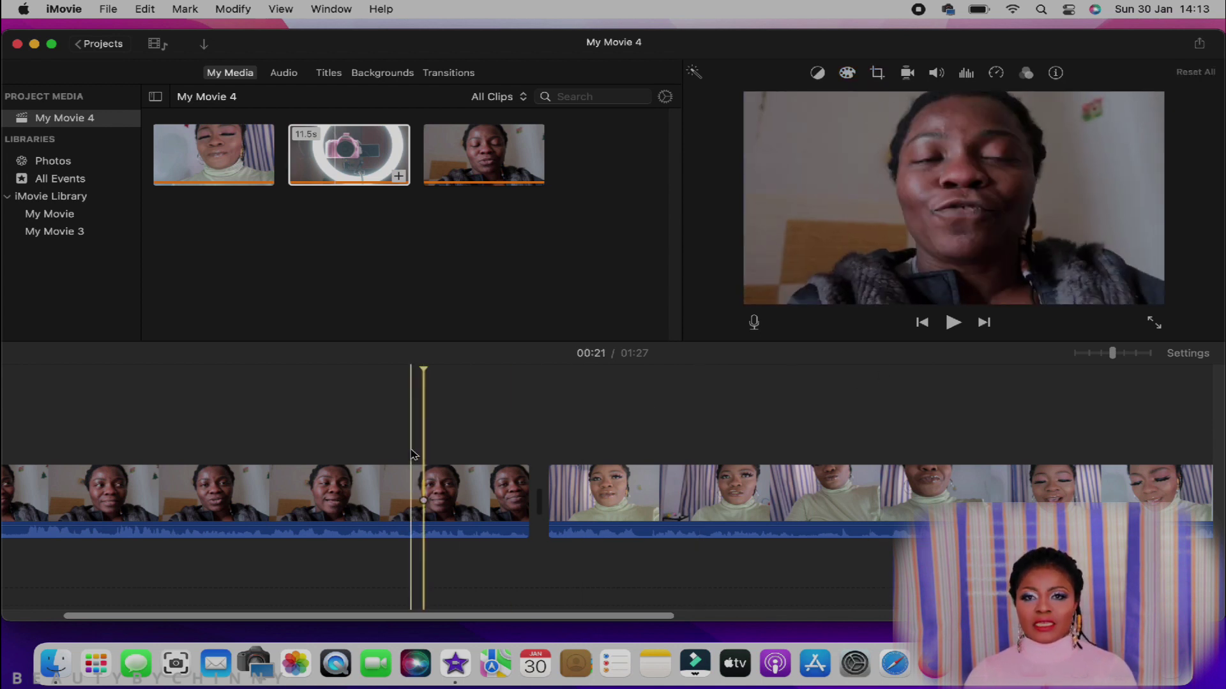
right_click(427, 493)
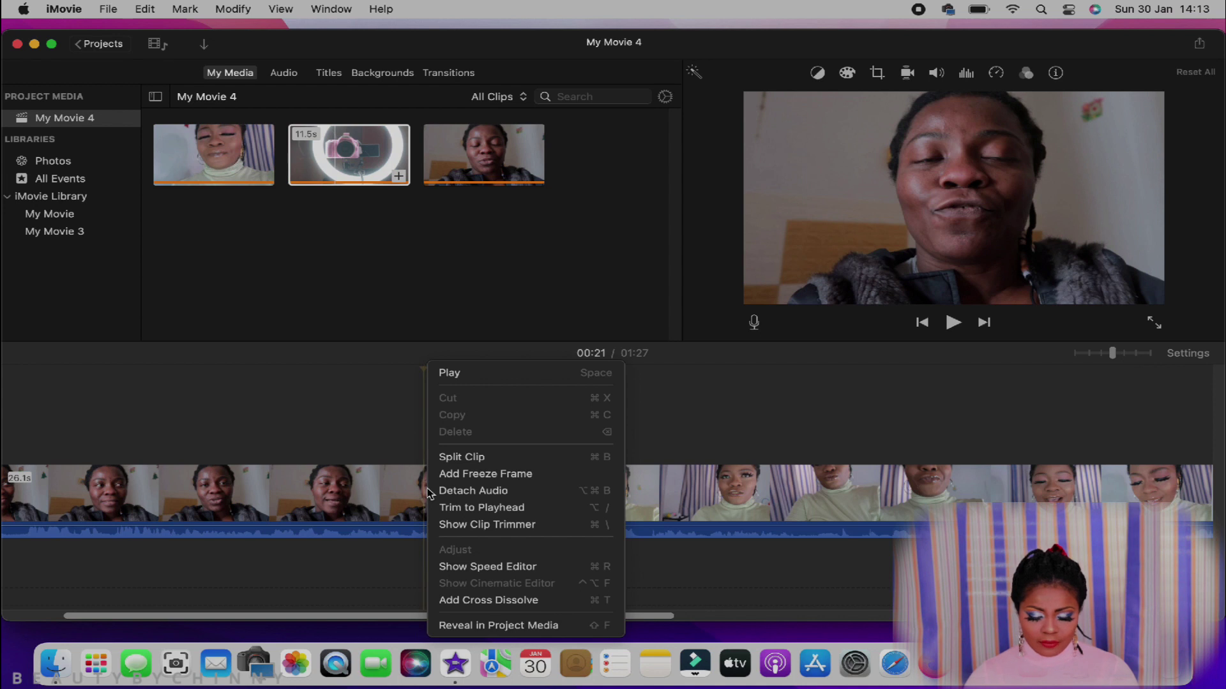
left_click(459, 458)
left_click(504, 501)
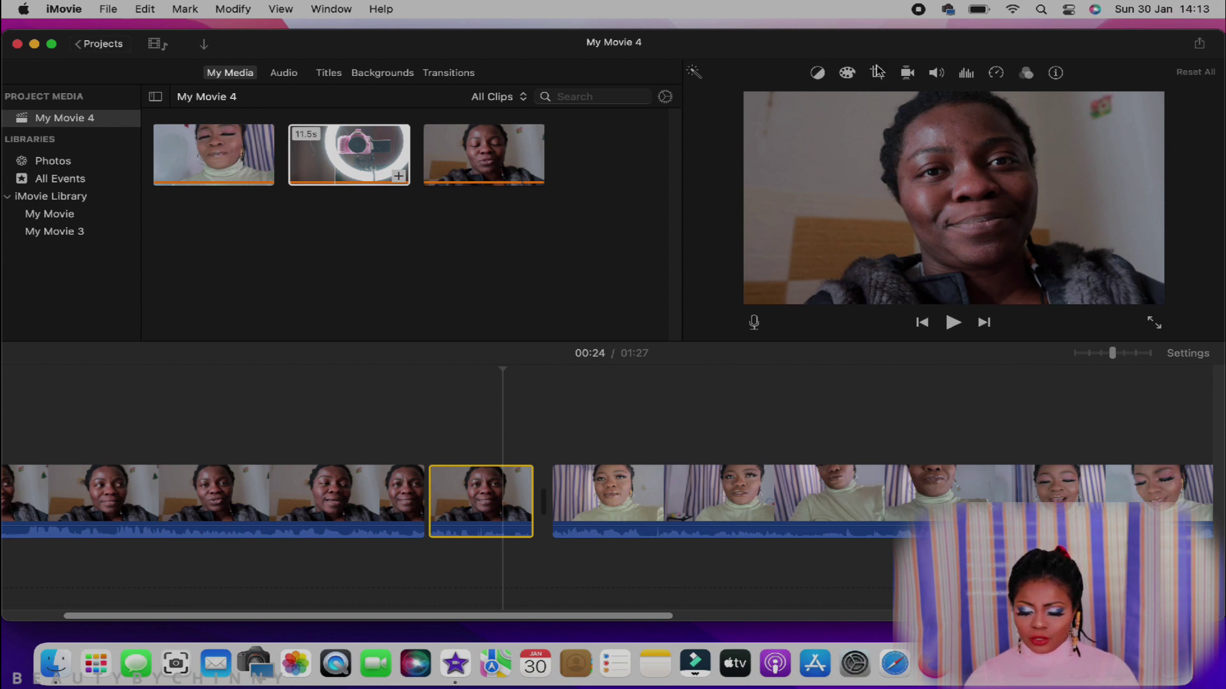
left_click(877, 72)
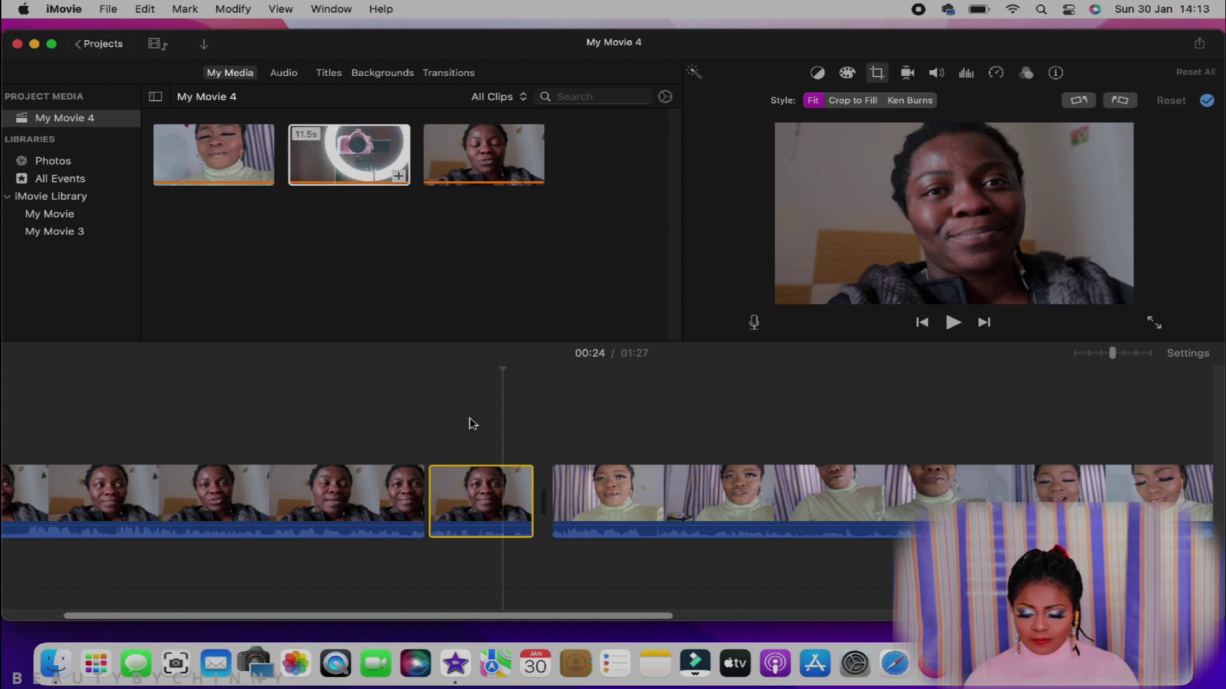
left_click(428, 425)
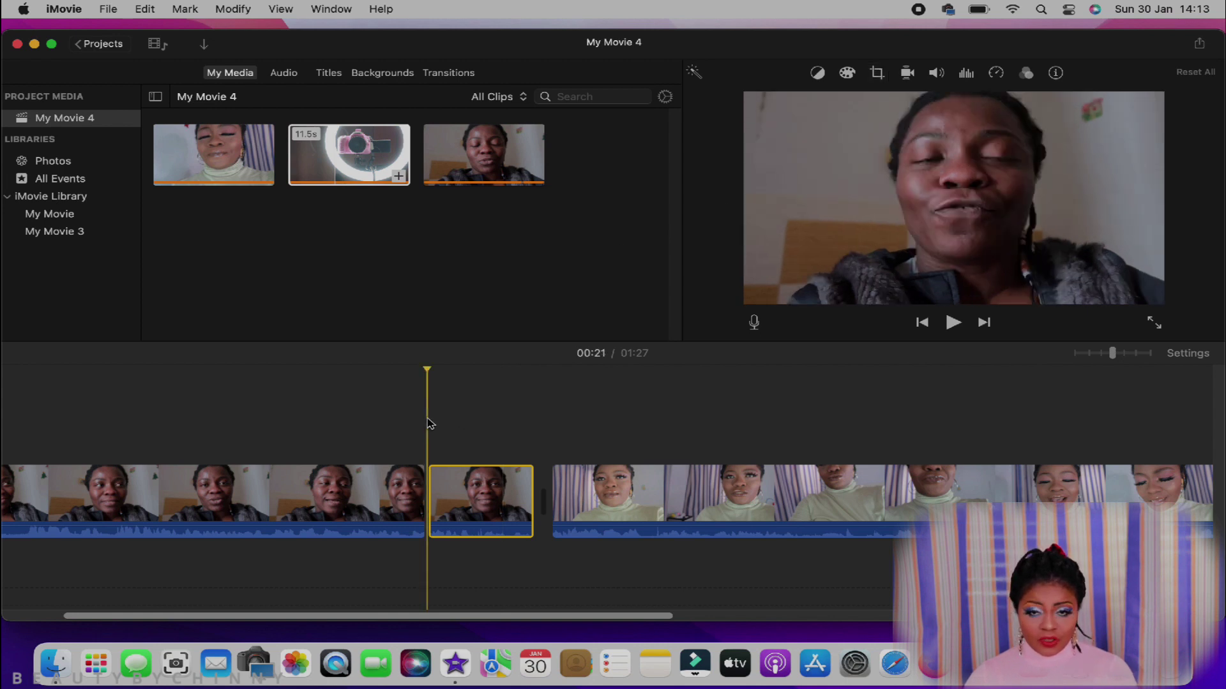
left_click(432, 380)
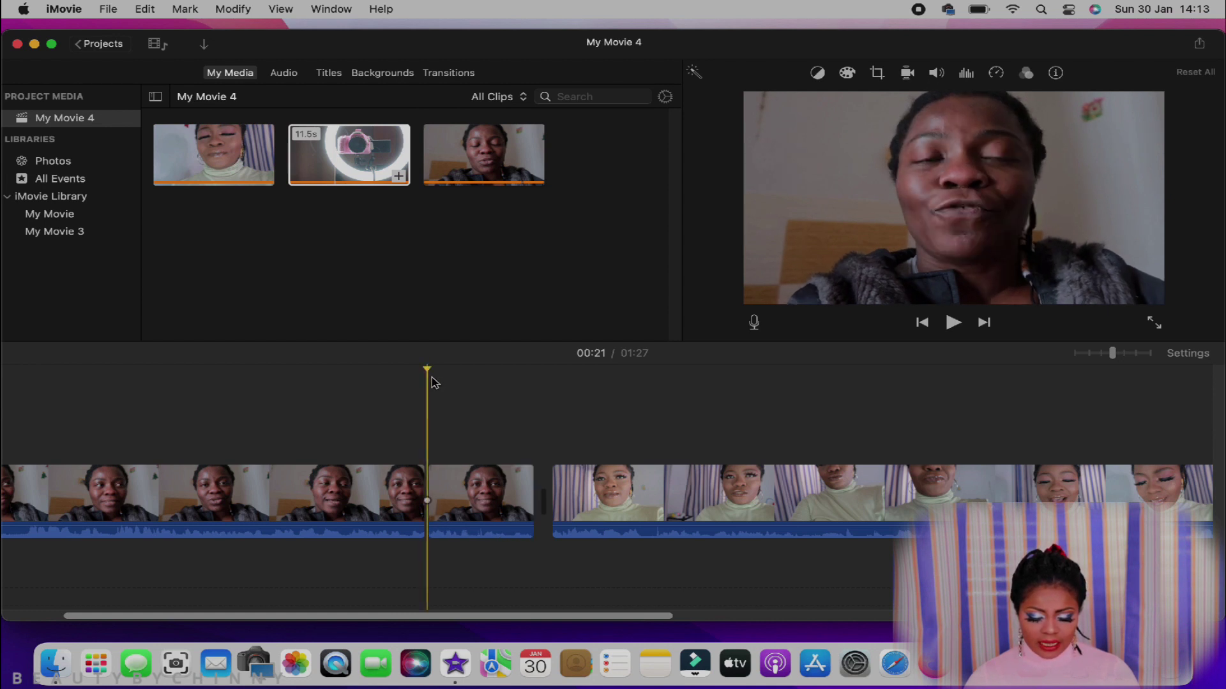
left_click(470, 485)
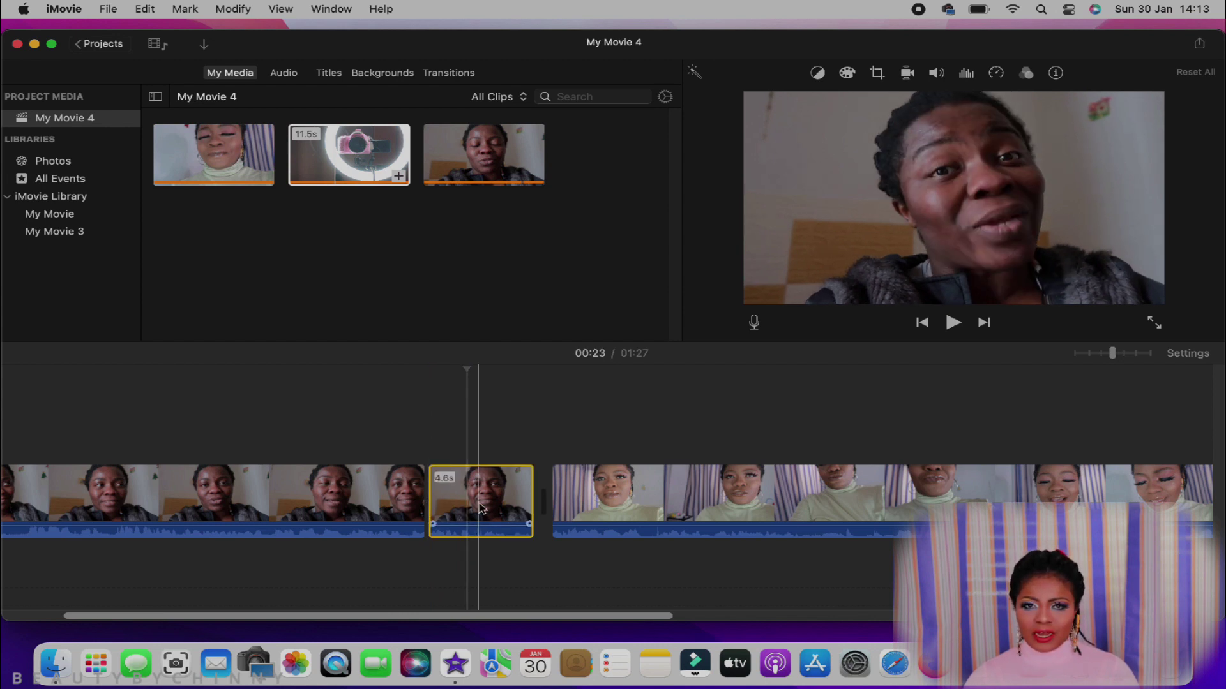
left_click(433, 465)
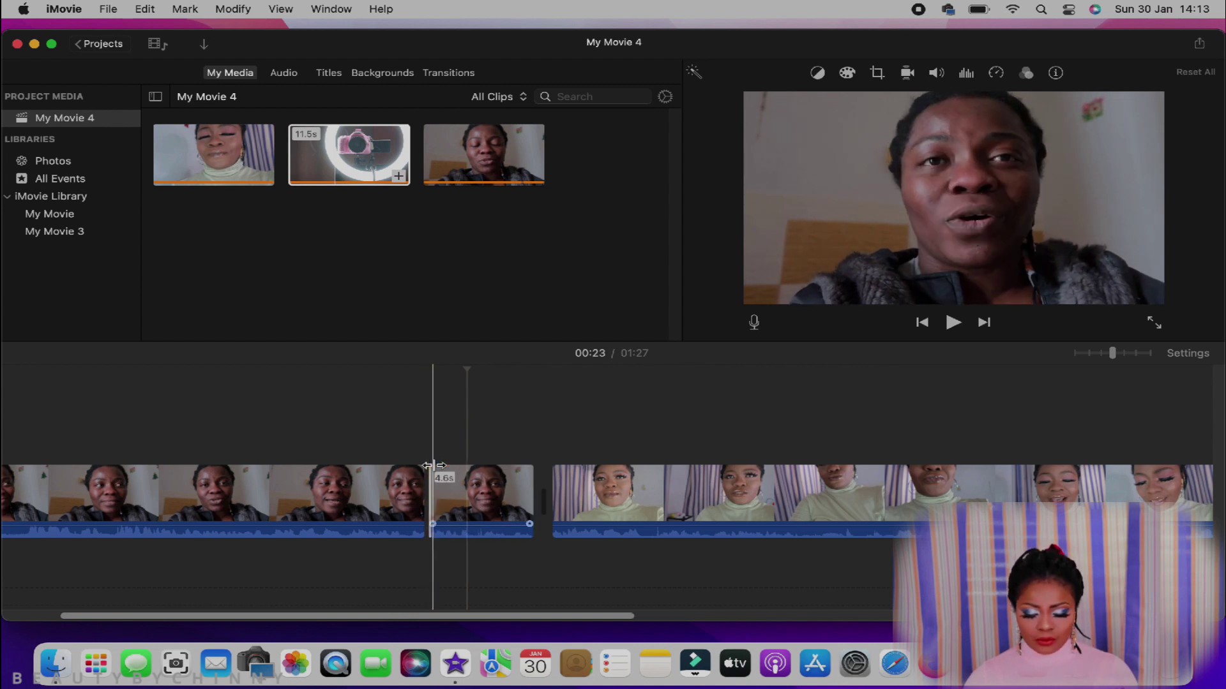
Apply the Ken Burns crop style to the 4.6 s split-off piece, with a smaller end frame centred over the face
left_click(469, 501)
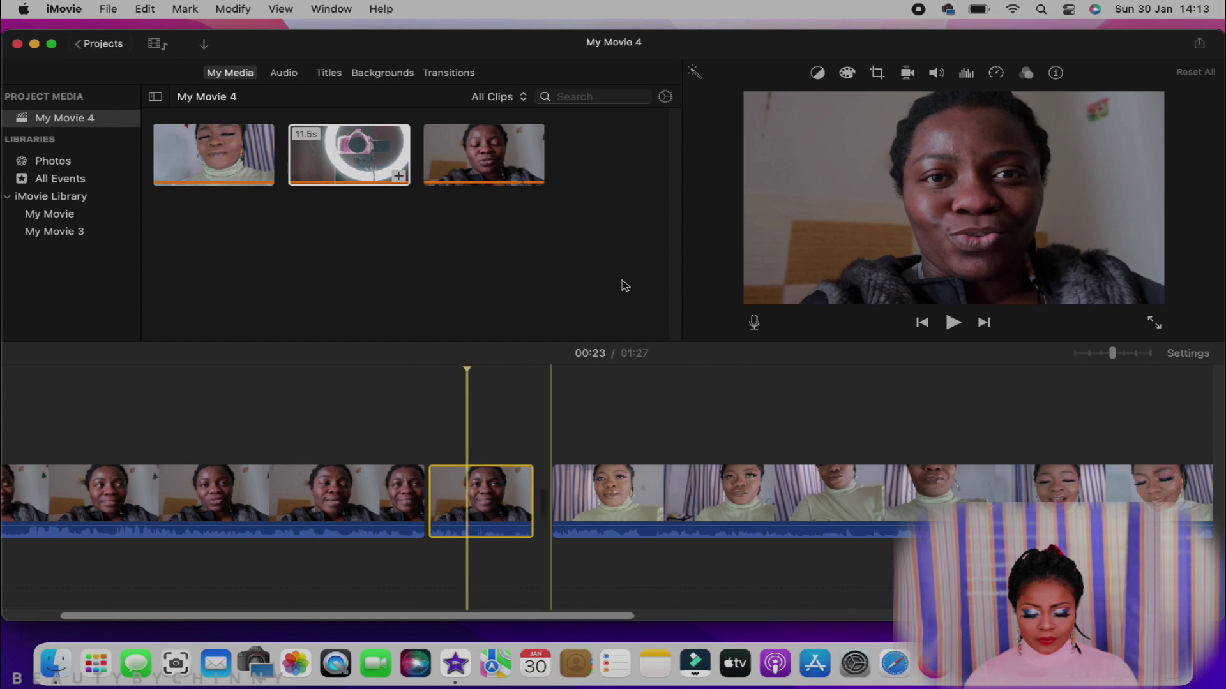
left_click(877, 74)
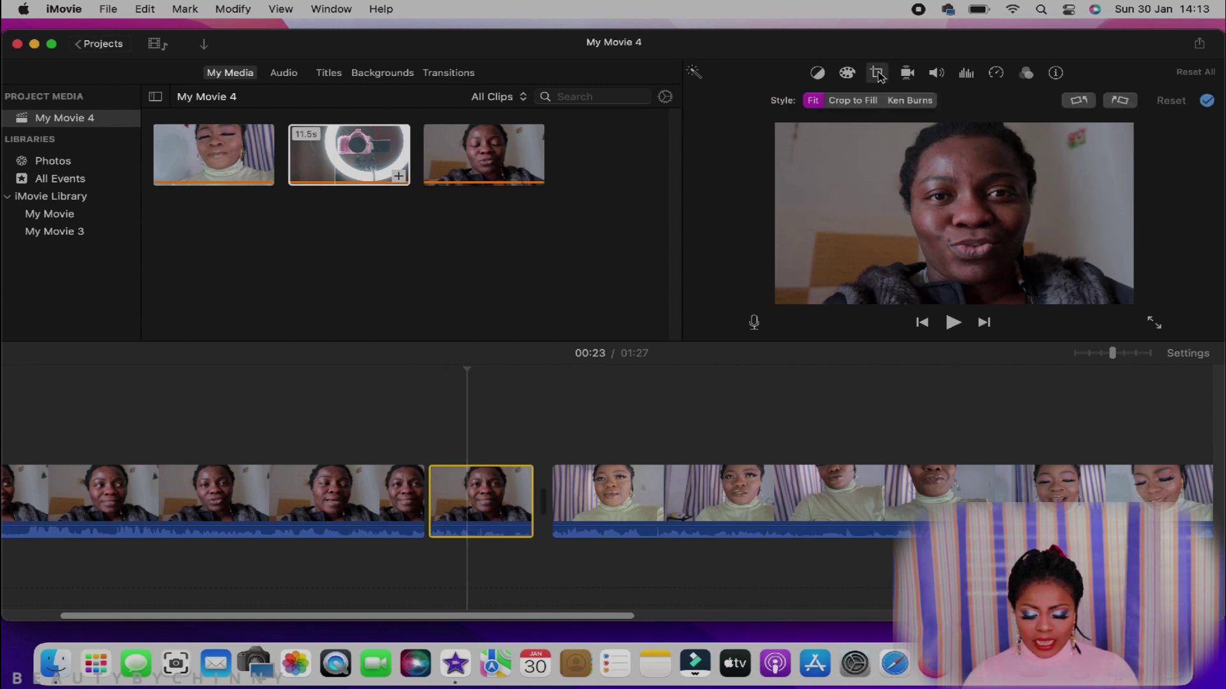
left_click(905, 102)
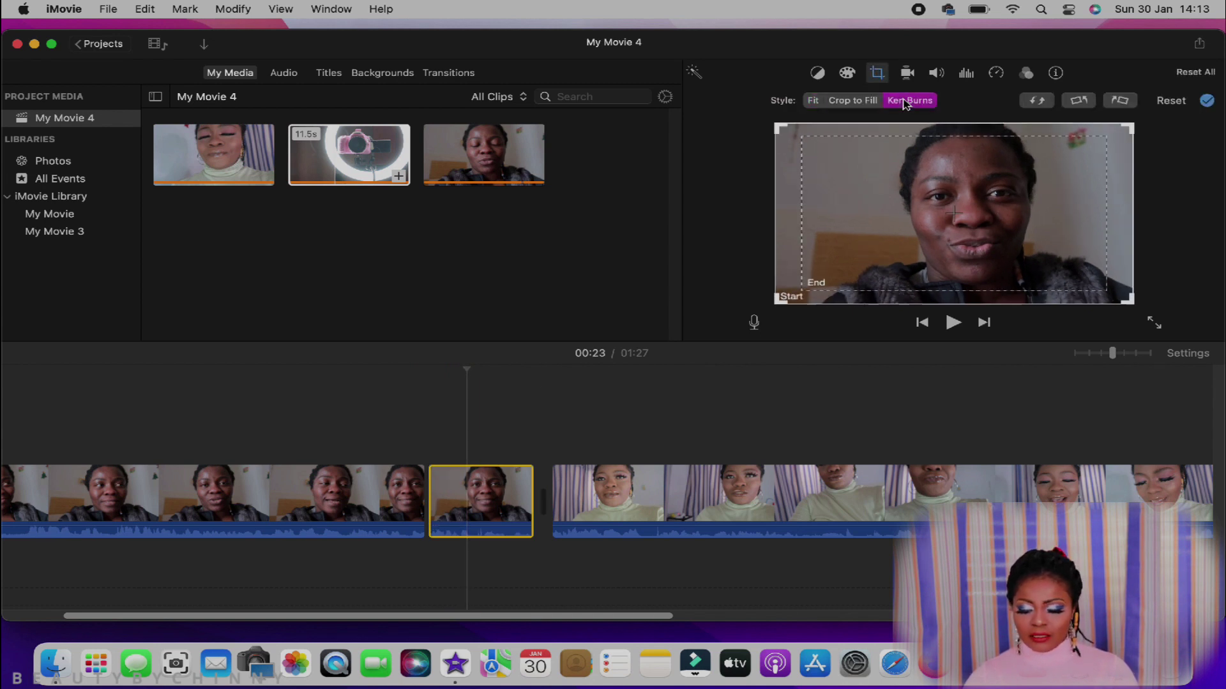
left_click(808, 288)
left_click_drag(808, 288, 876, 251)
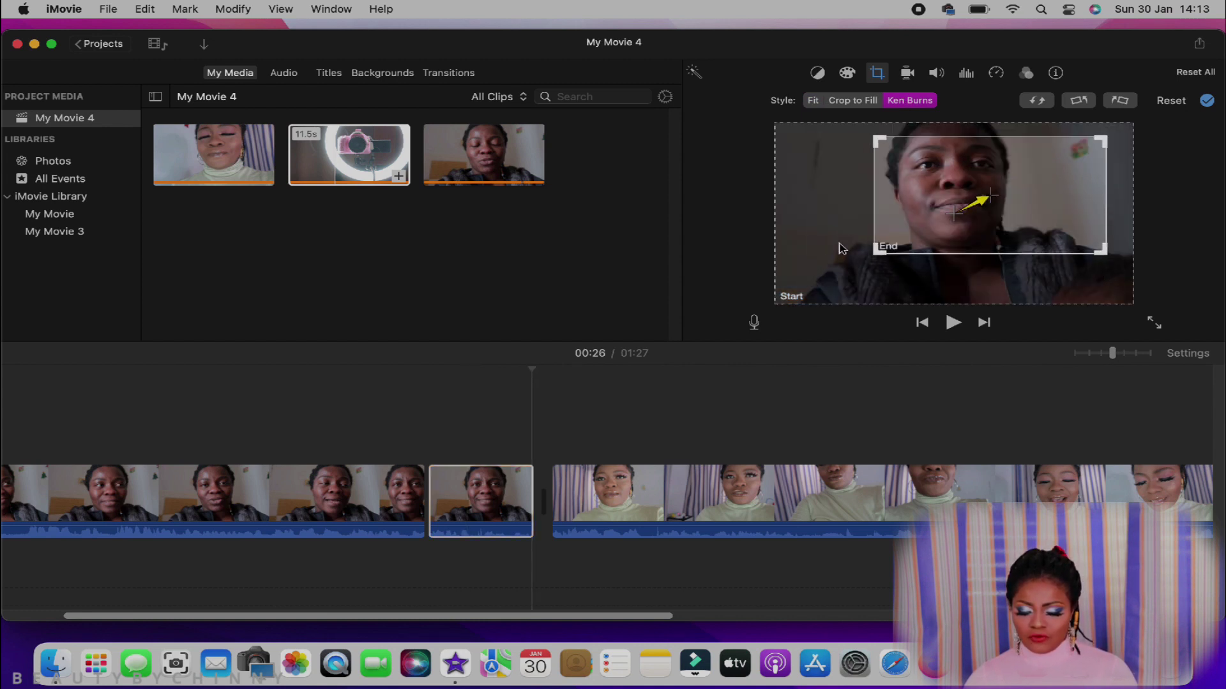
left_click_drag(952, 187, 917, 188)
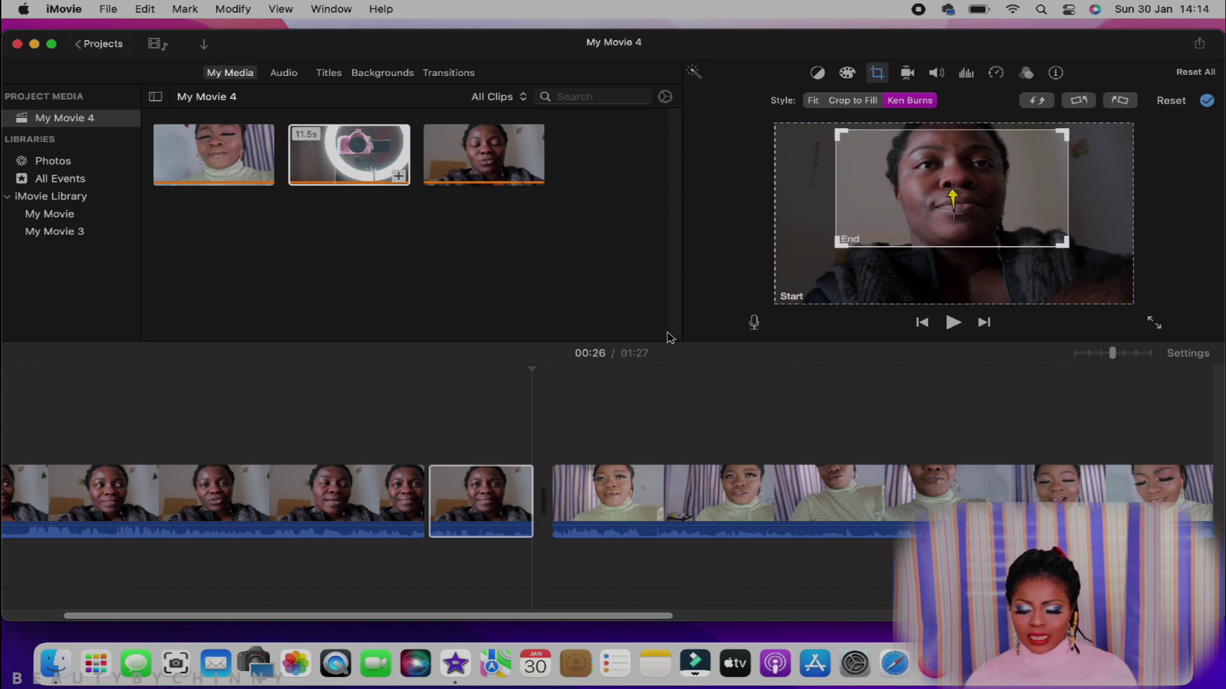
Play the timeline from 00:20 through the 4.6 s piece to check its zoom effect
left_click(411, 432)
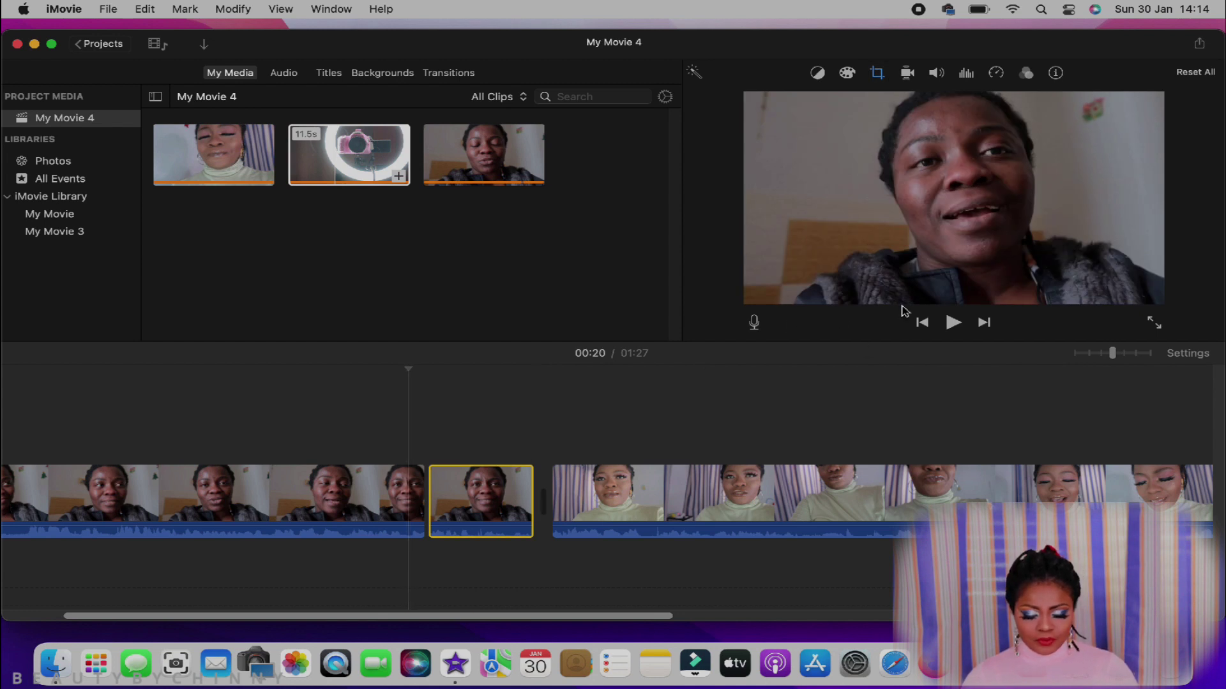
left_click(952, 323)
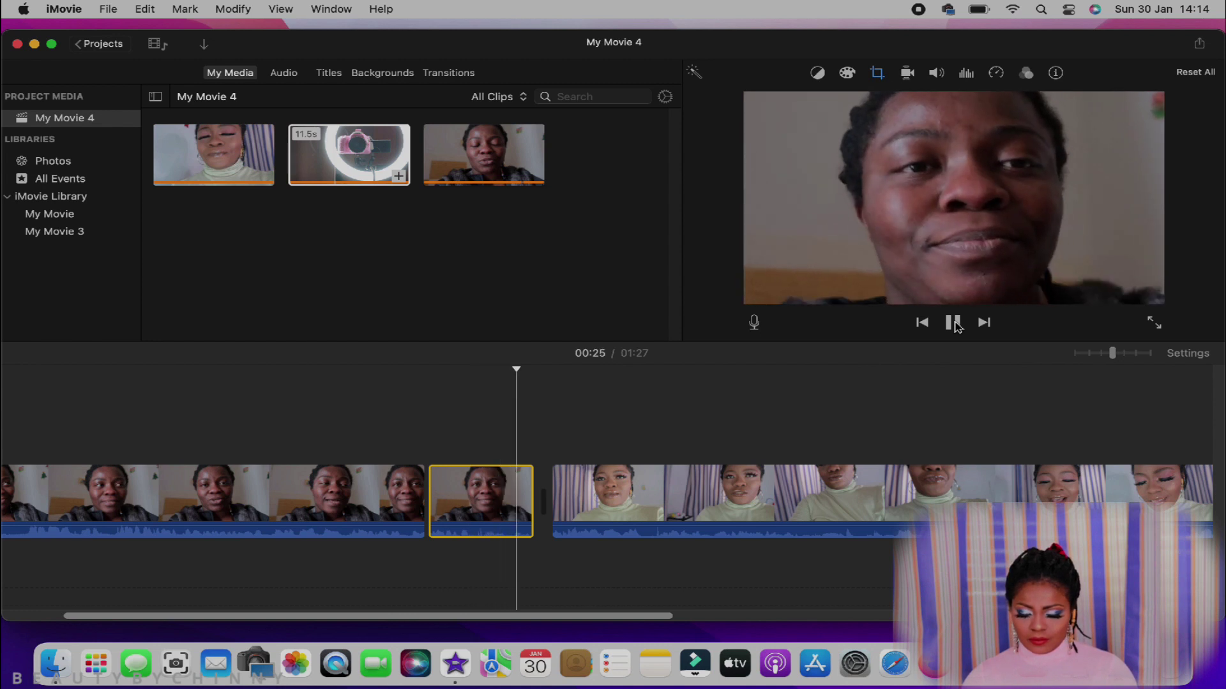
left_click(954, 324)
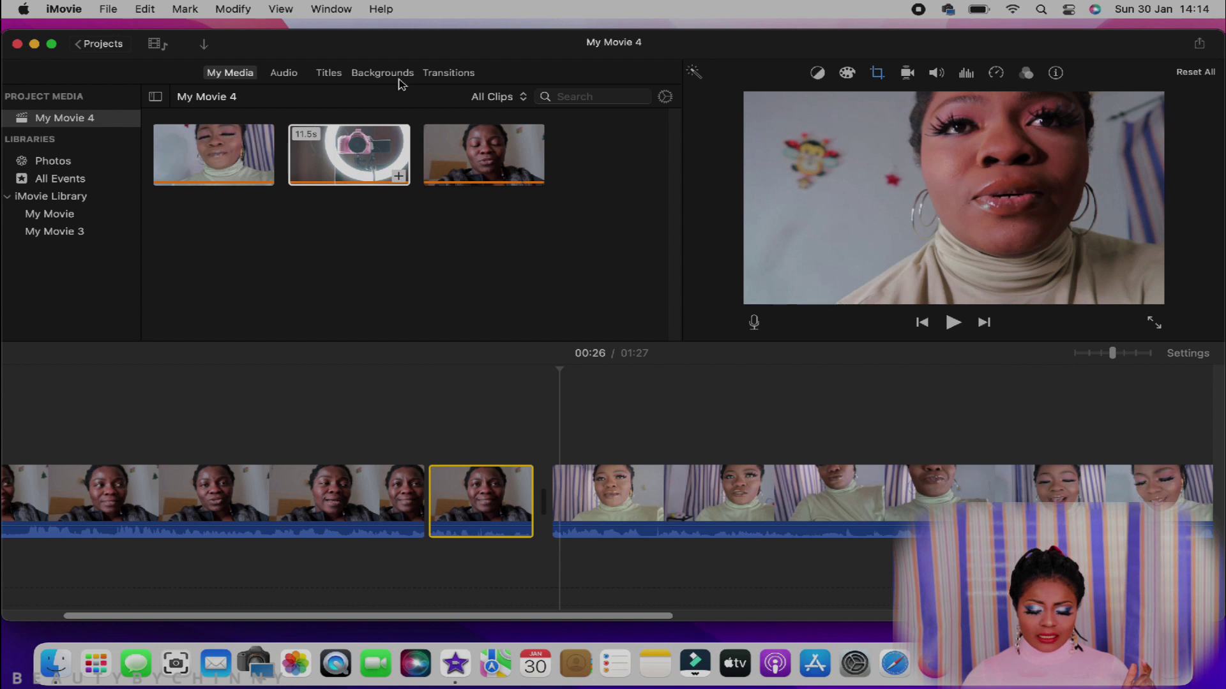
Add a Swap transition between the 4.6 s piece and the 50.3 s clip, and play back the transition
left_click(445, 72)
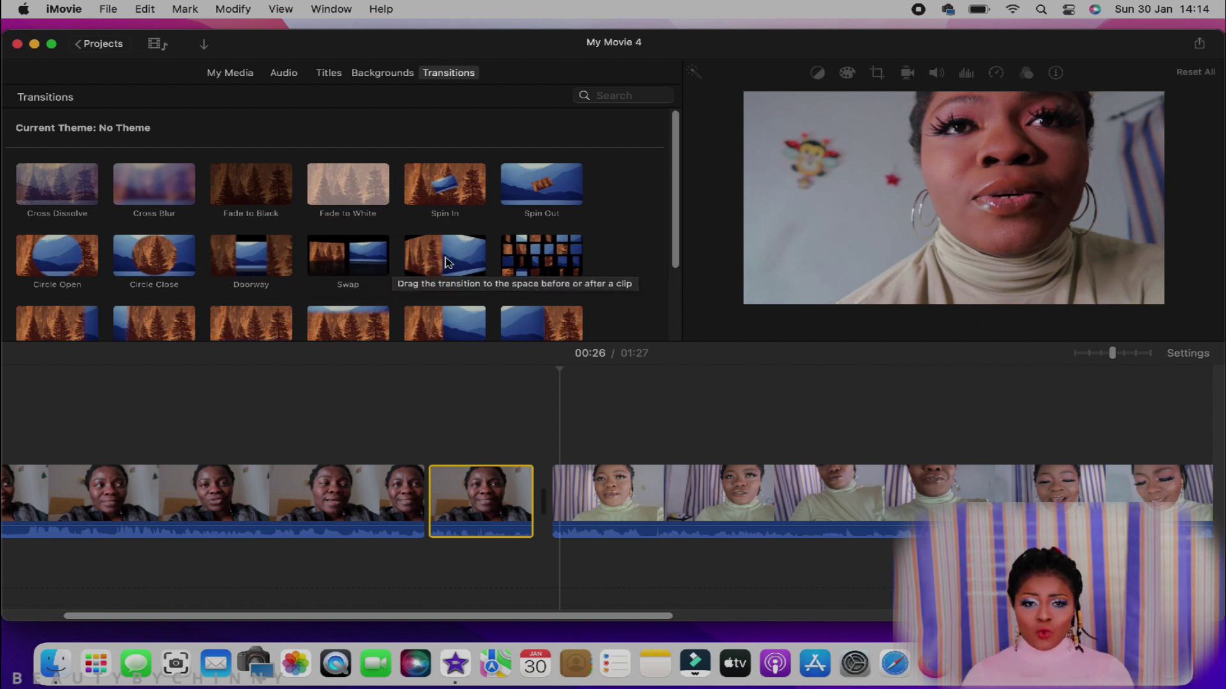
left_click_drag(389, 247, 521, 505)
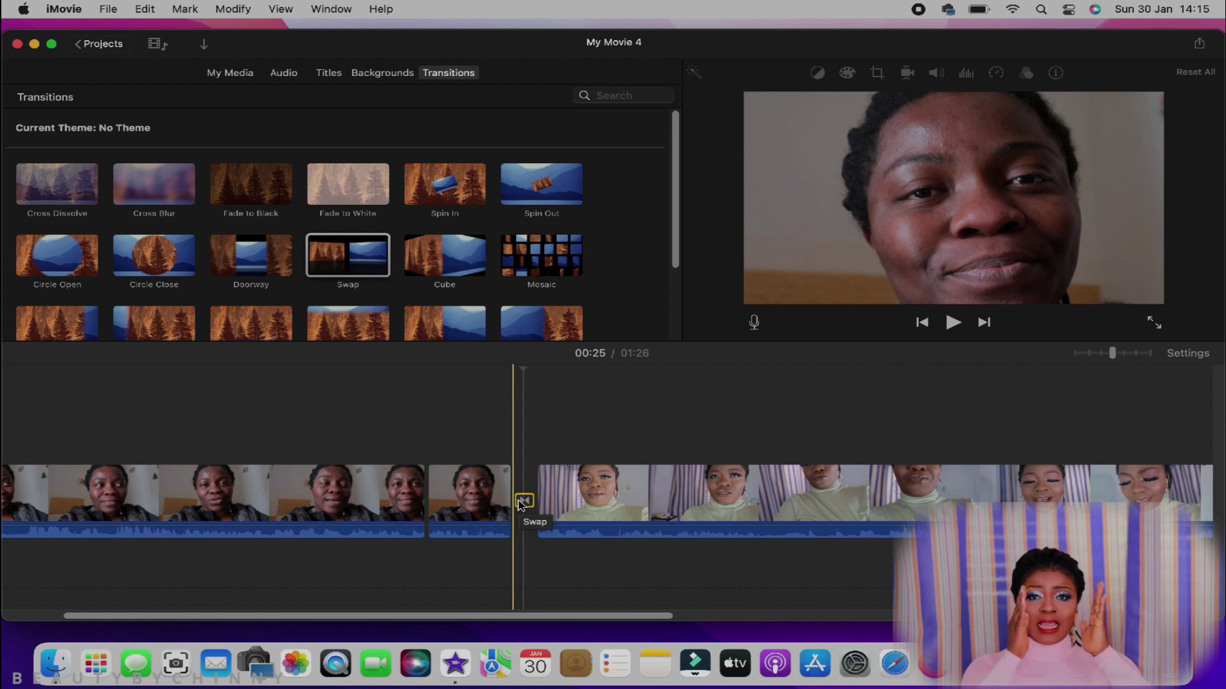
left_click(542, 400)
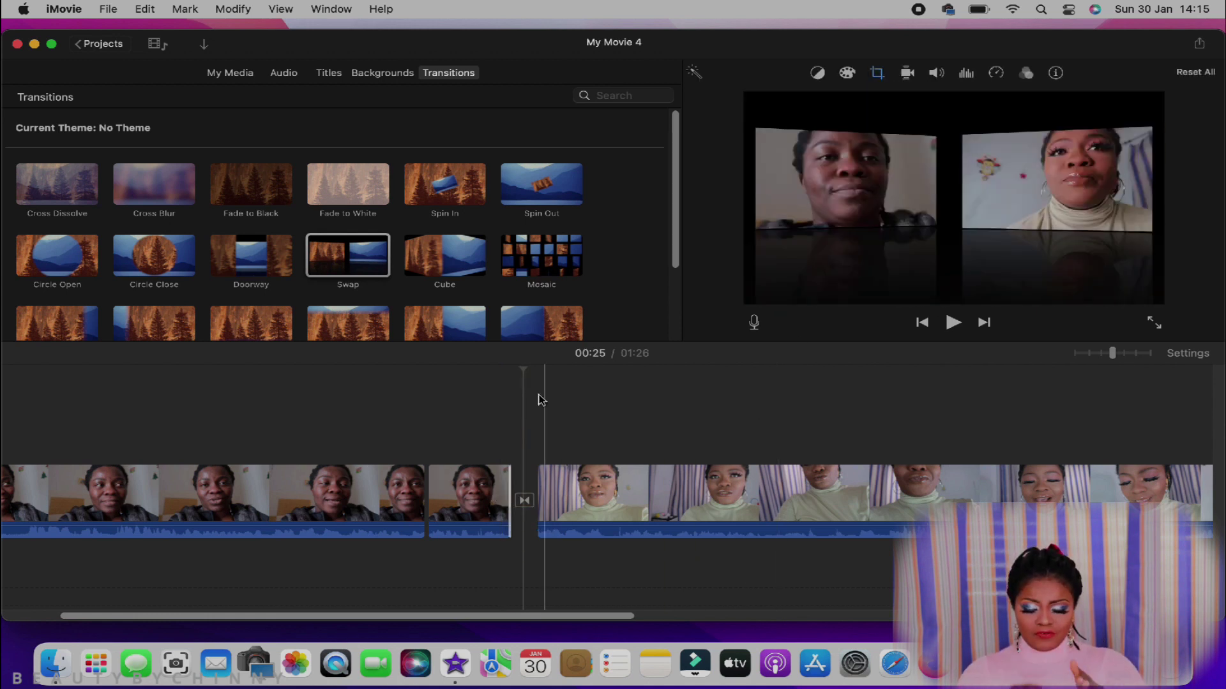
left_click(486, 421)
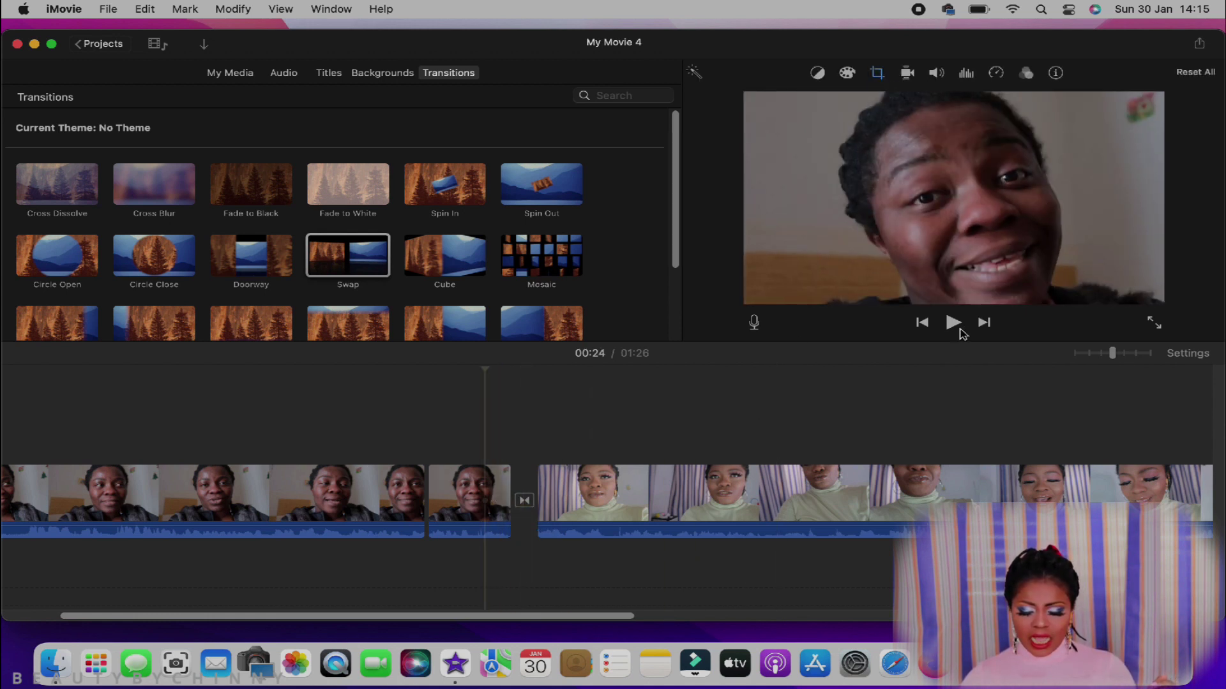
left_click(953, 323)
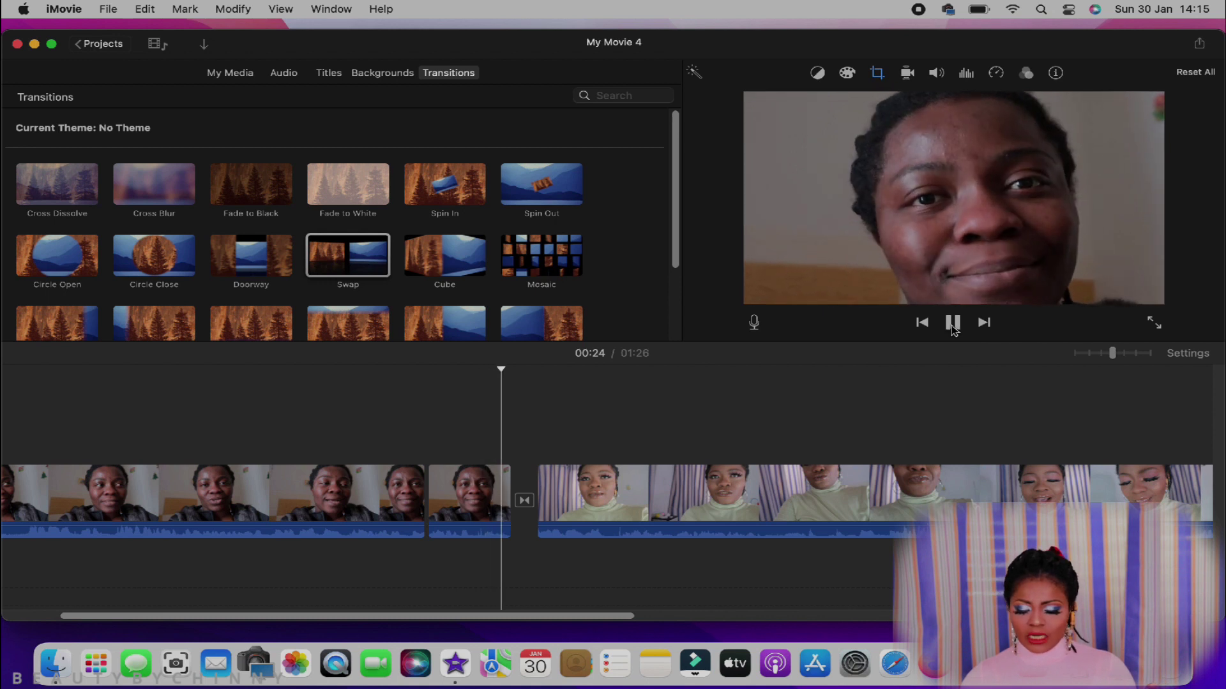
left_click(952, 323)
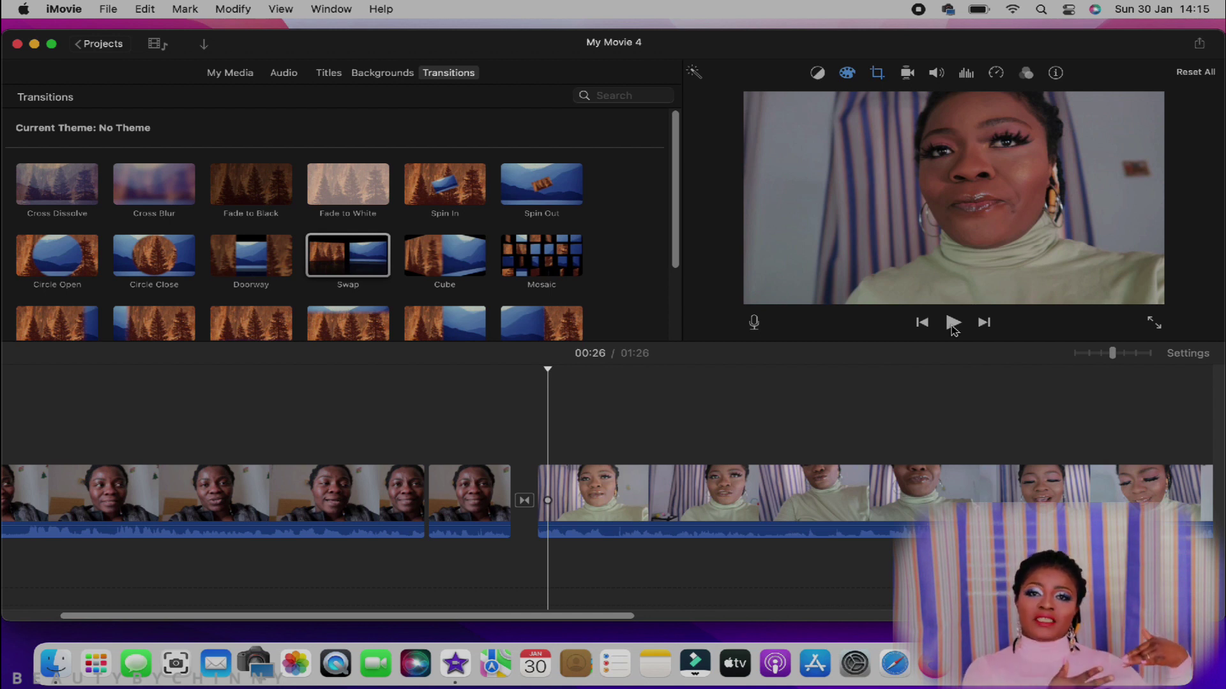
scroll(584, 453, "right", 10)
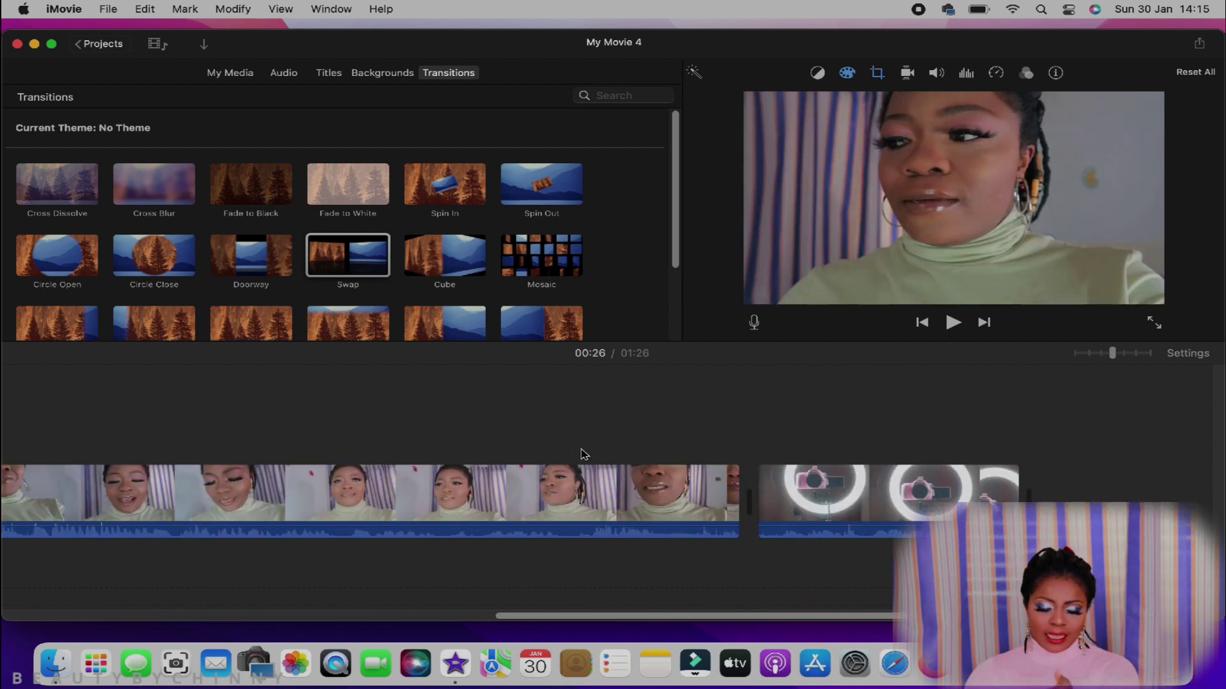
scroll(582, 454, "right", 6)
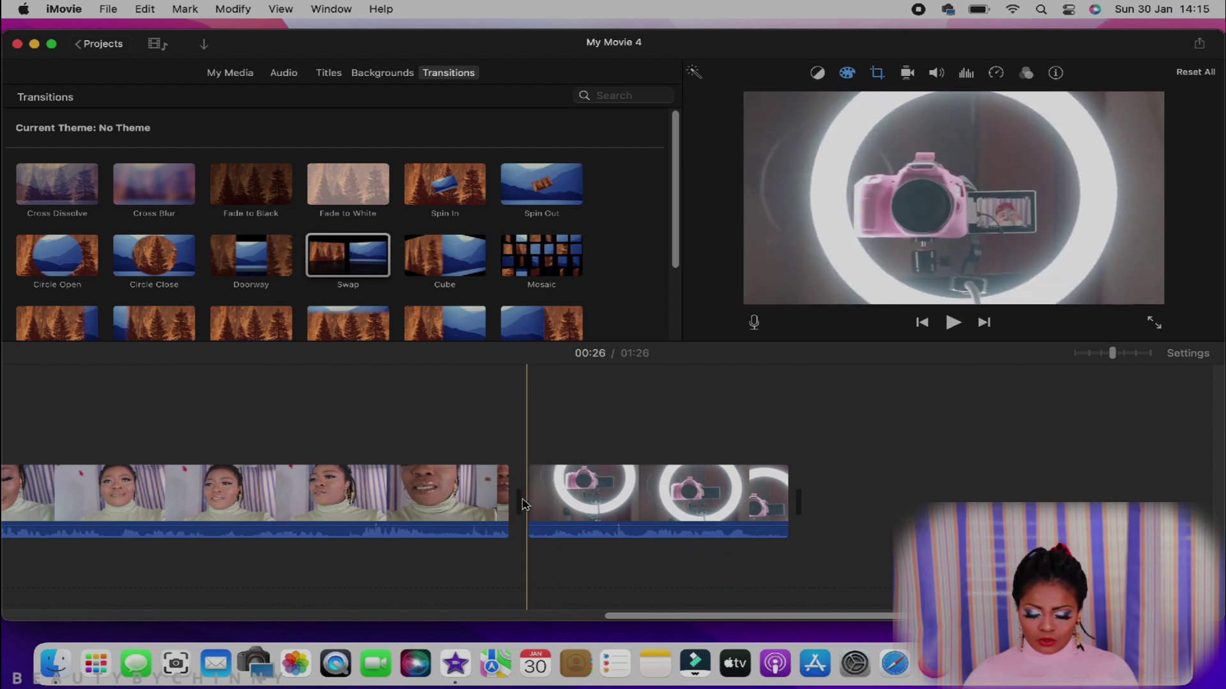
scroll(522, 505, "left", 15)
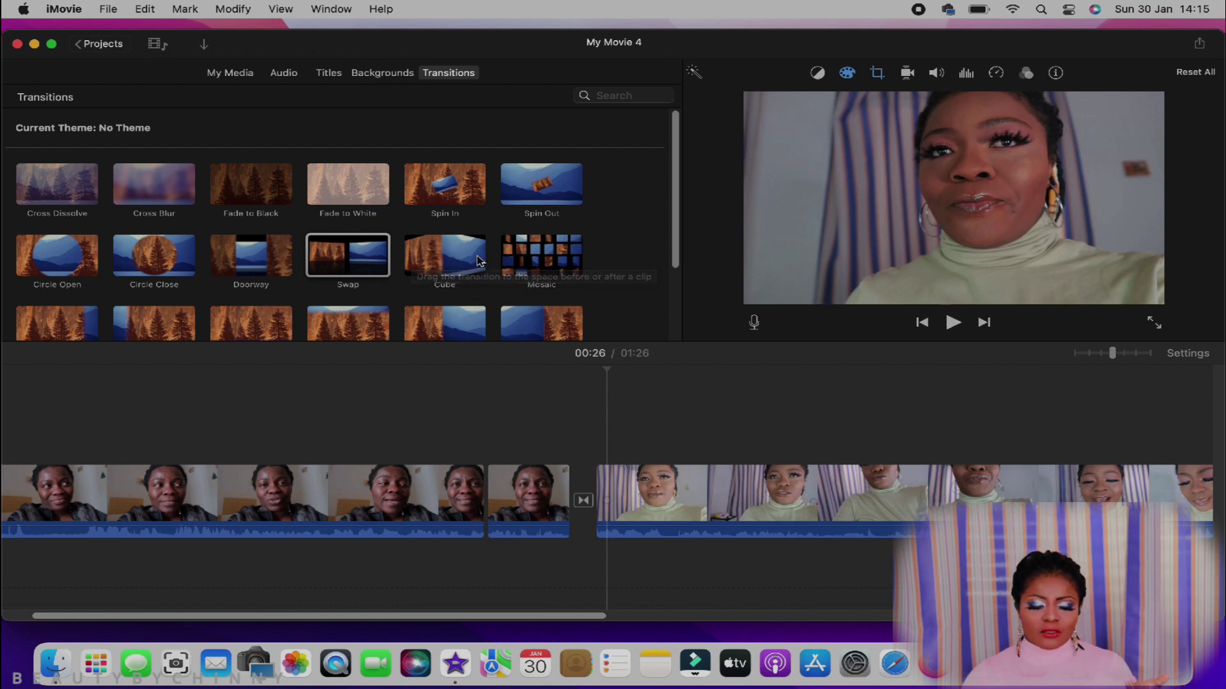
Look over the available maps and backgrounds, and display the list of available music tracks
left_click(397, 72)
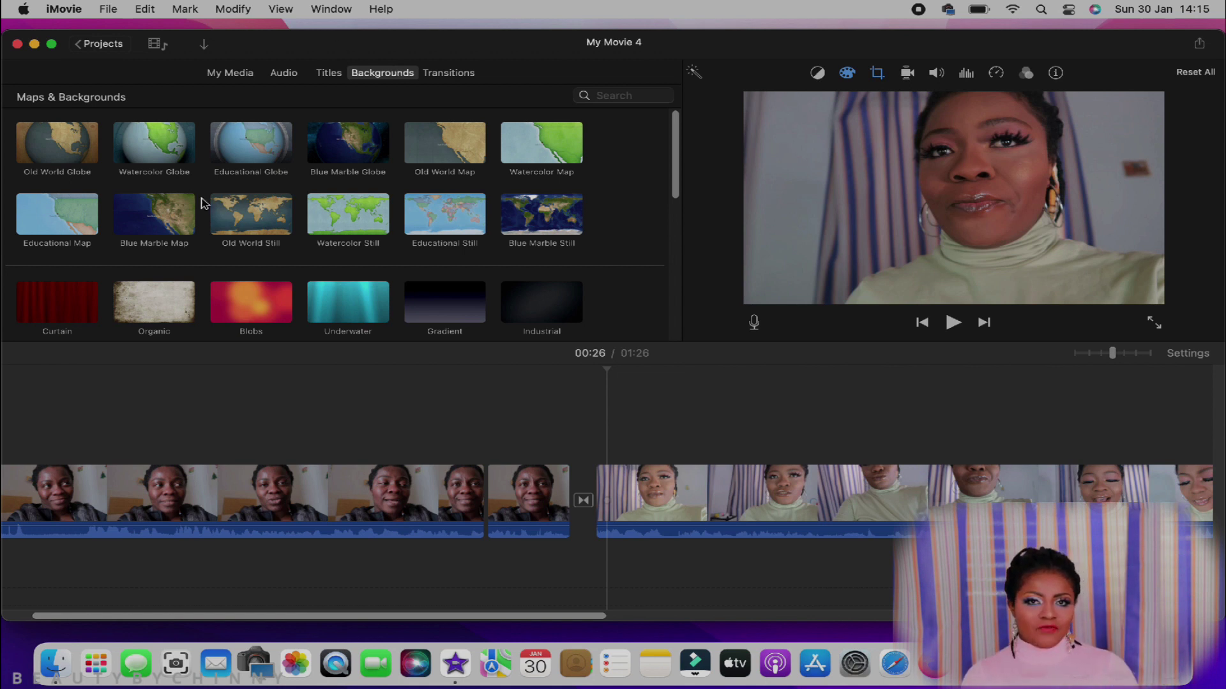
left_click(291, 77)
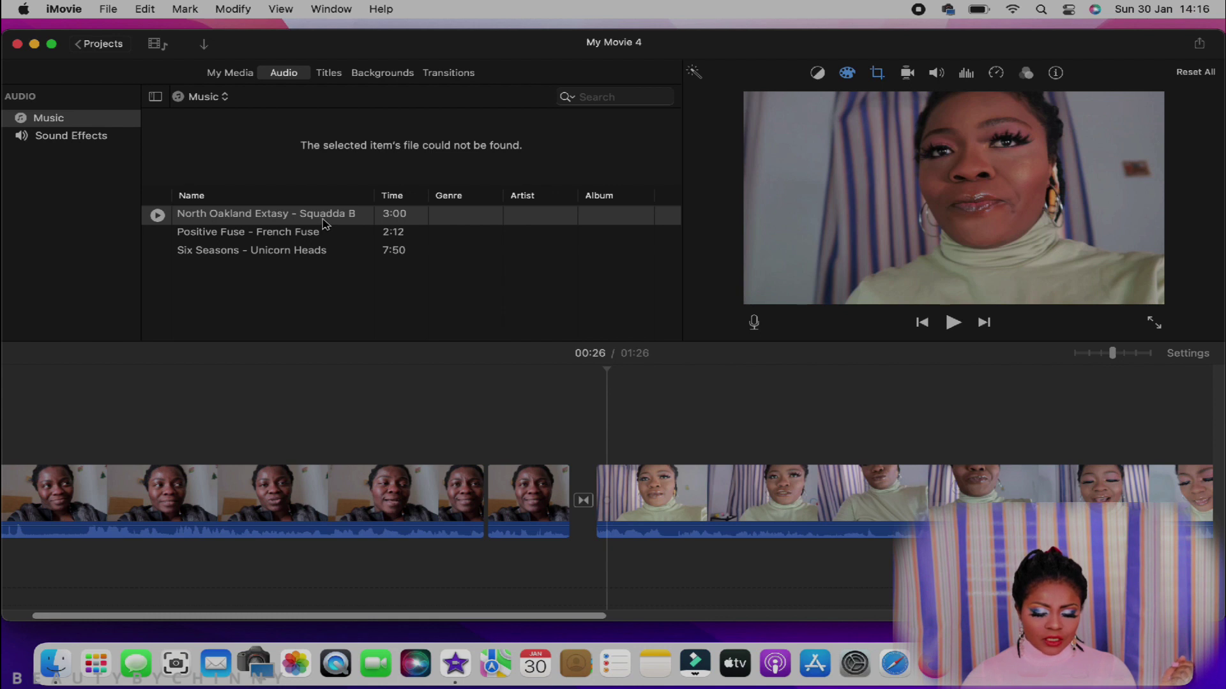
Try to preview the track North Oakland Extasy - Squadda B, and check both Music sources for available tracks
left_click(157, 216)
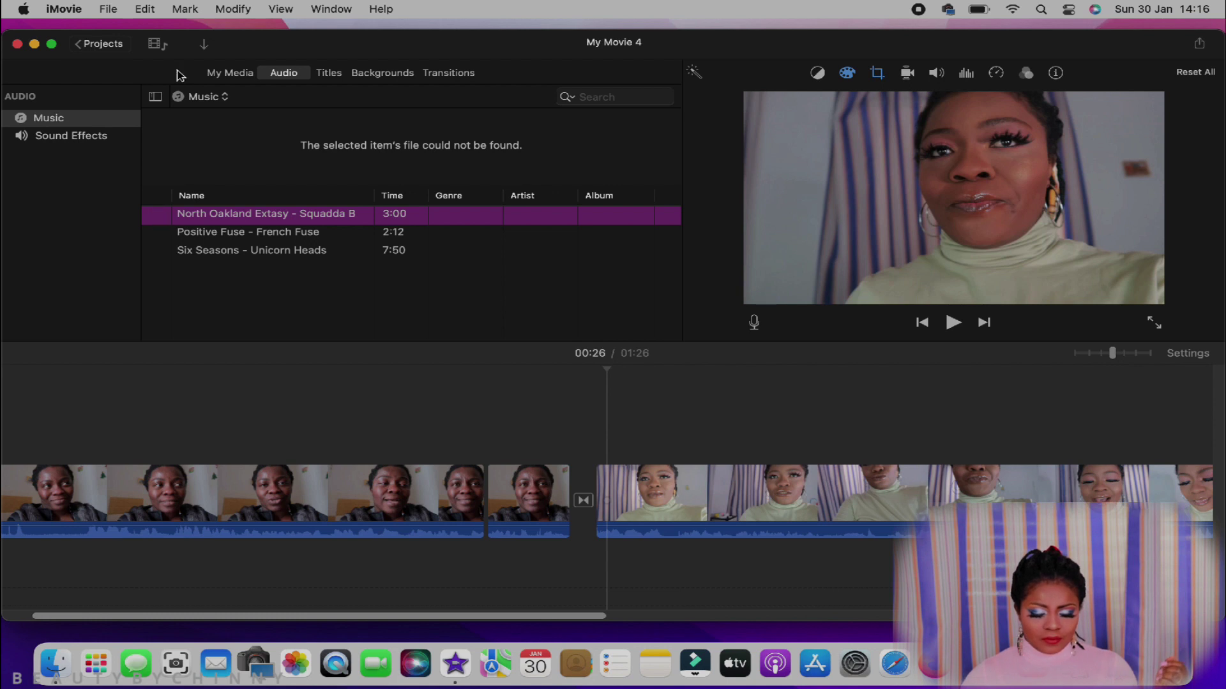
left_click(204, 97)
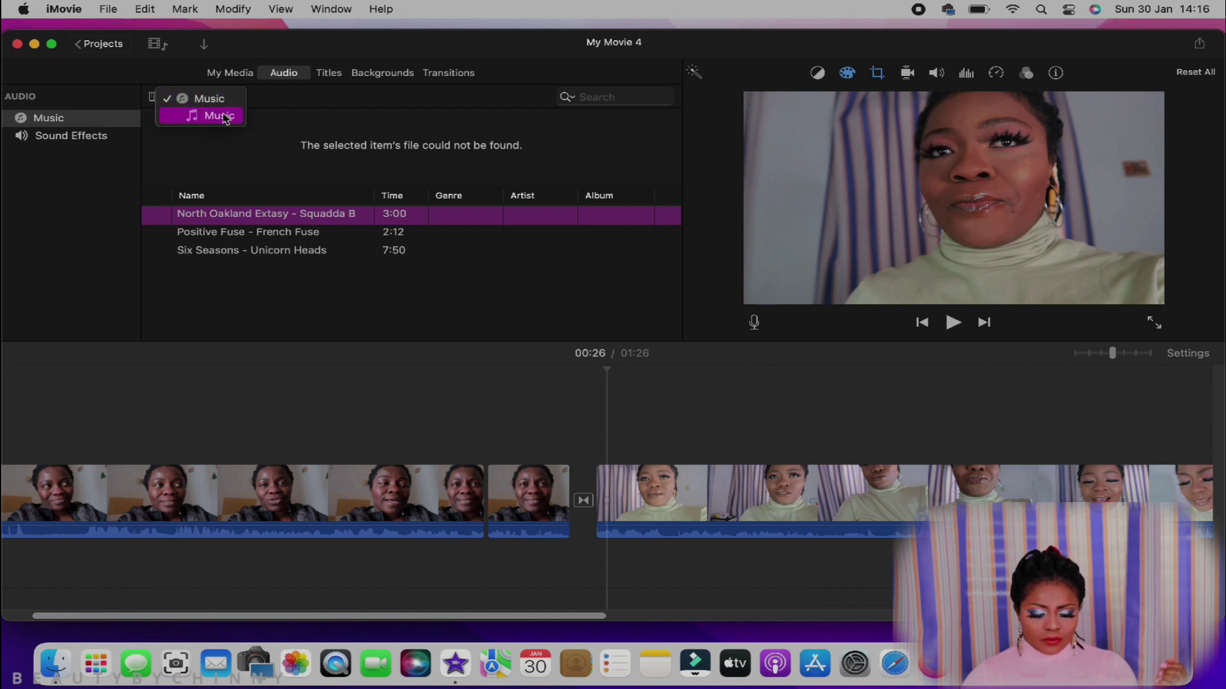
left_click(223, 116)
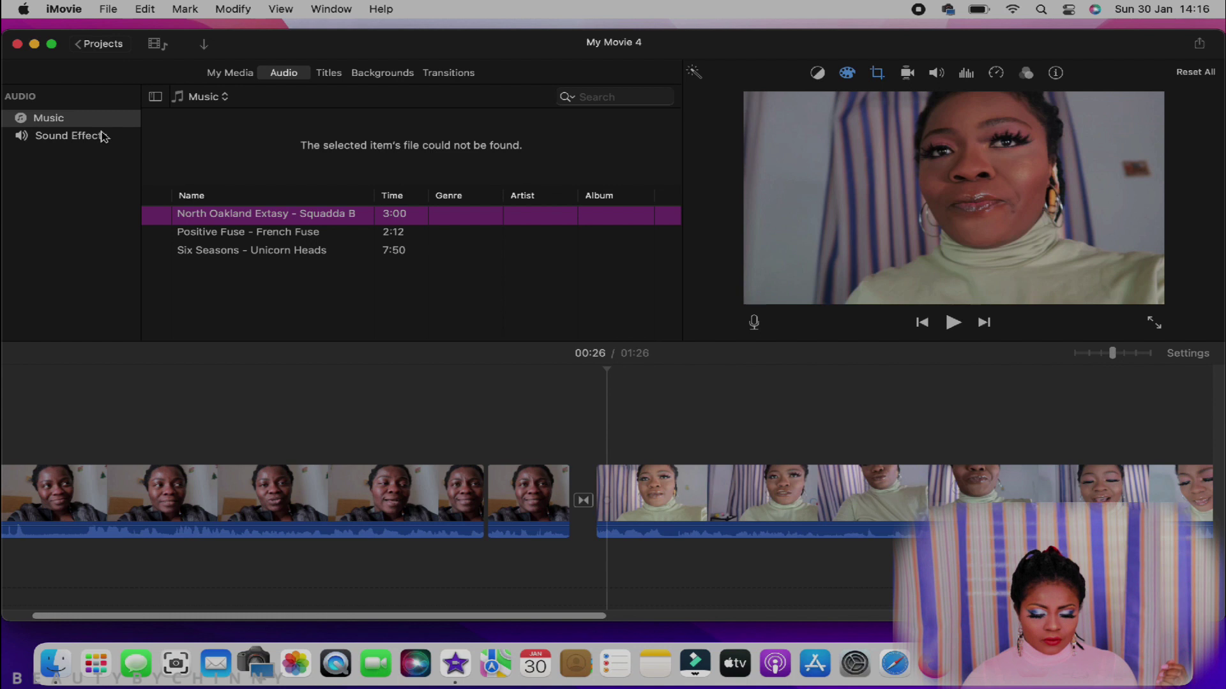
left_click(212, 98)
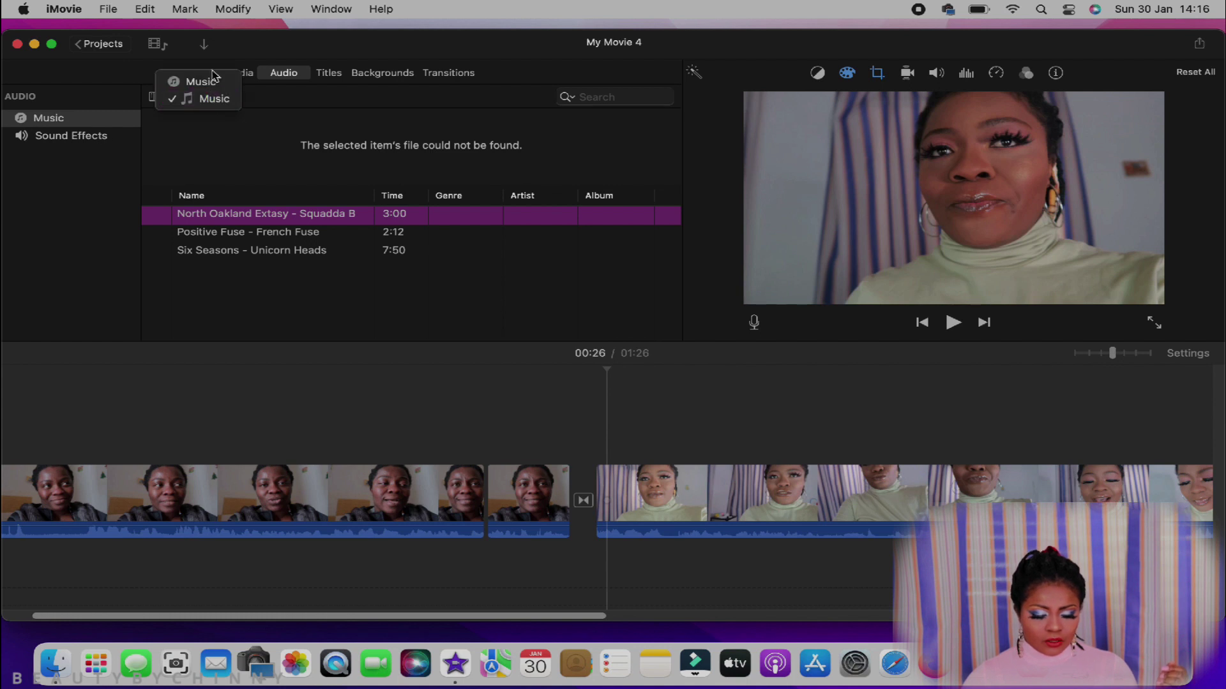
left_click(215, 83)
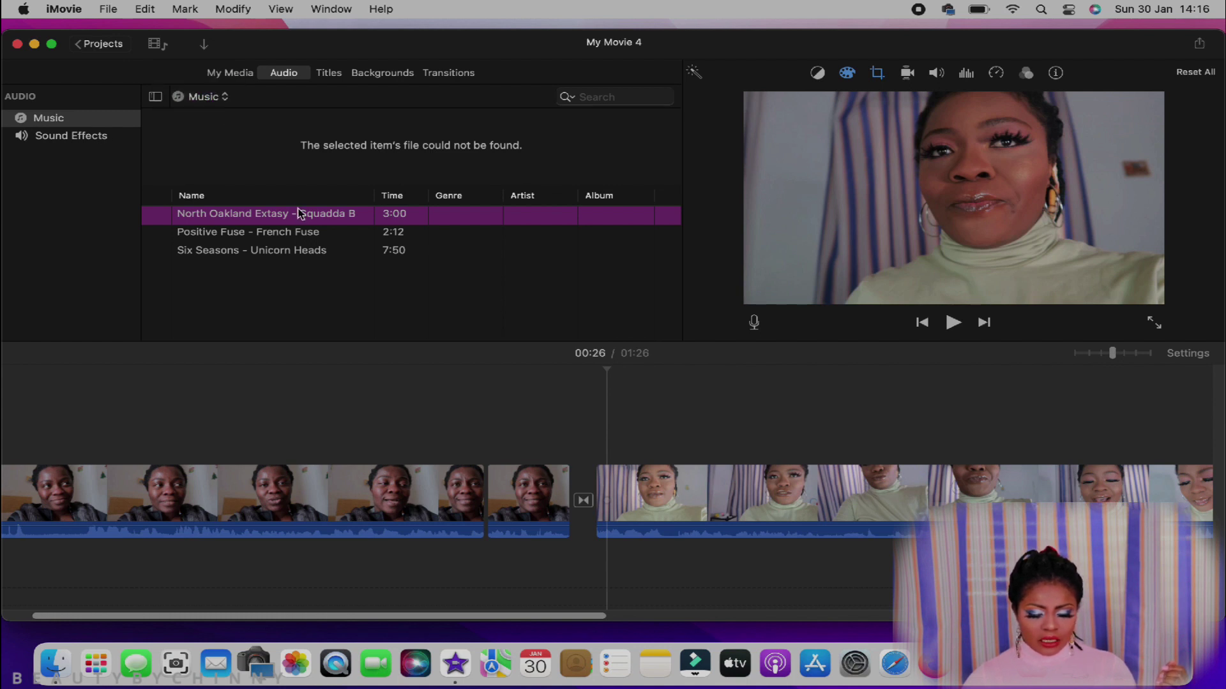
Preview the track Positive Fuse - French Fuse for several seconds and stop its playback
left_click(274, 235)
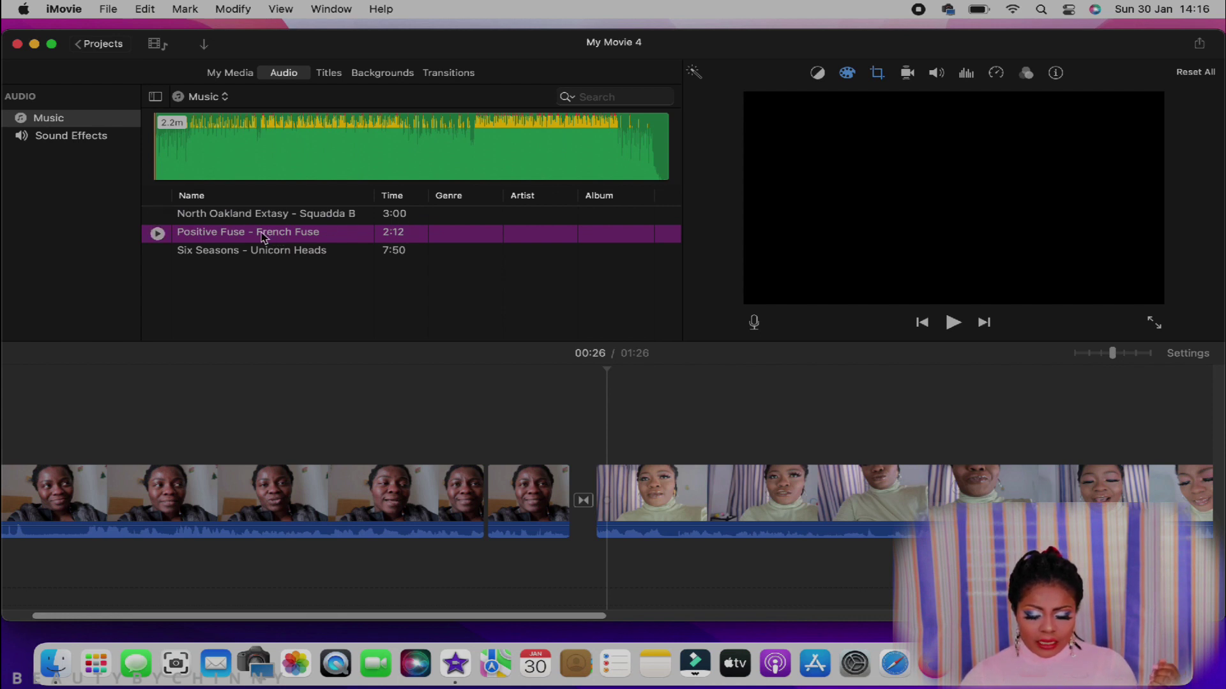
left_click(157, 233)
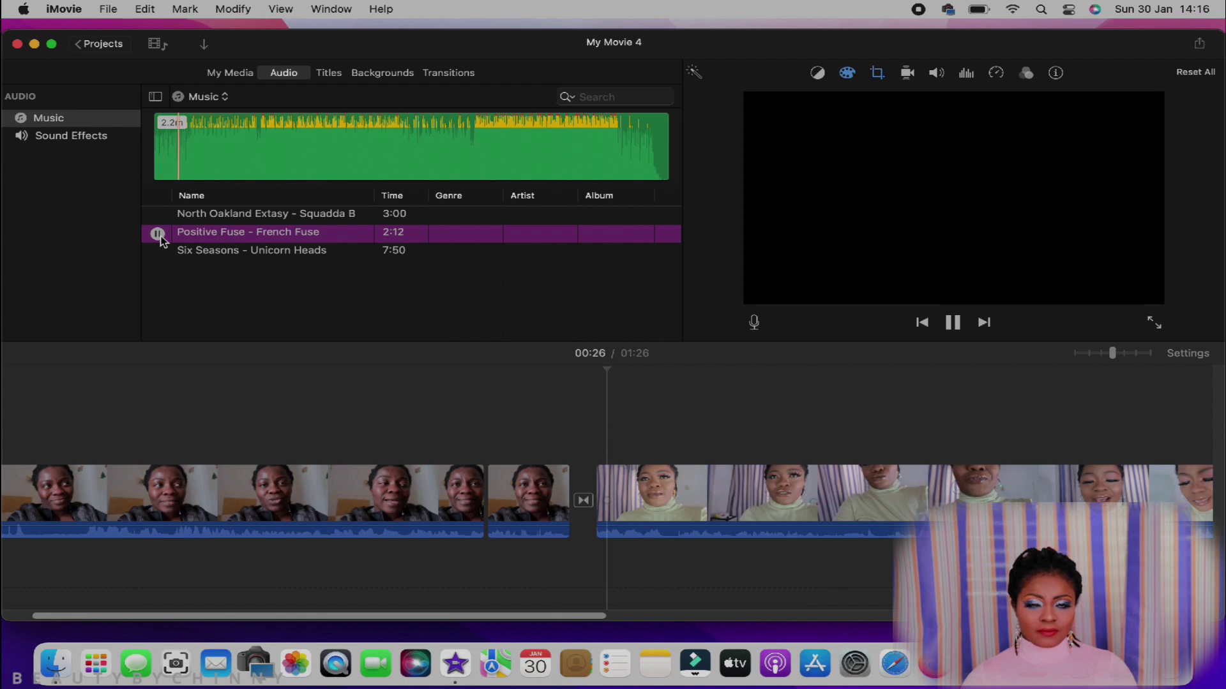
left_click(157, 234)
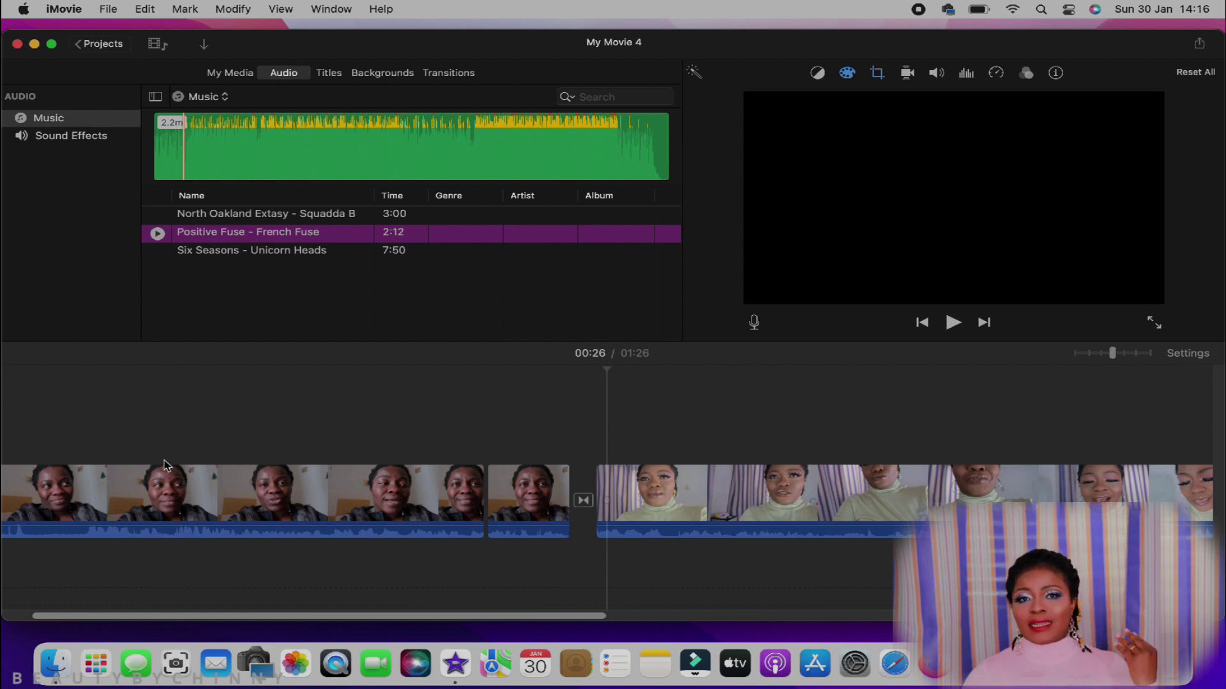
Add Positive Fuse - French Fuse as music beneath the clips, starting at the beginning of the timeline, and play back the opening seconds
left_click_drag(217, 234, 106, 584)
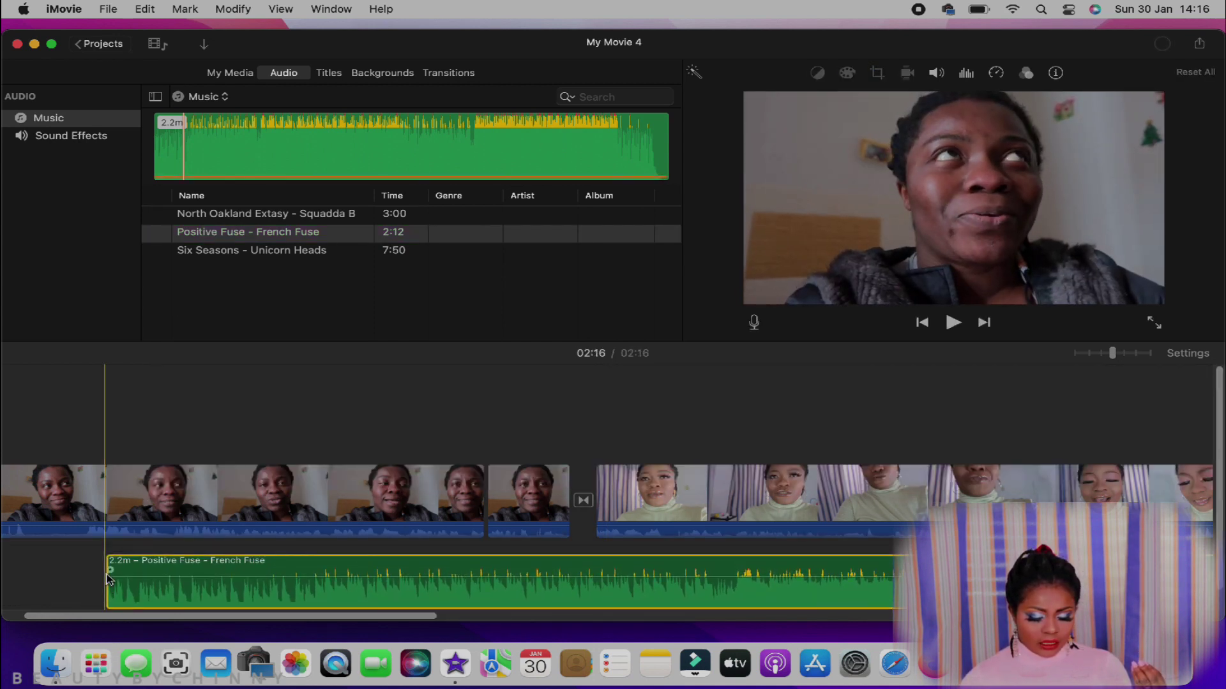
left_click_drag(457, 593, 366, 588)
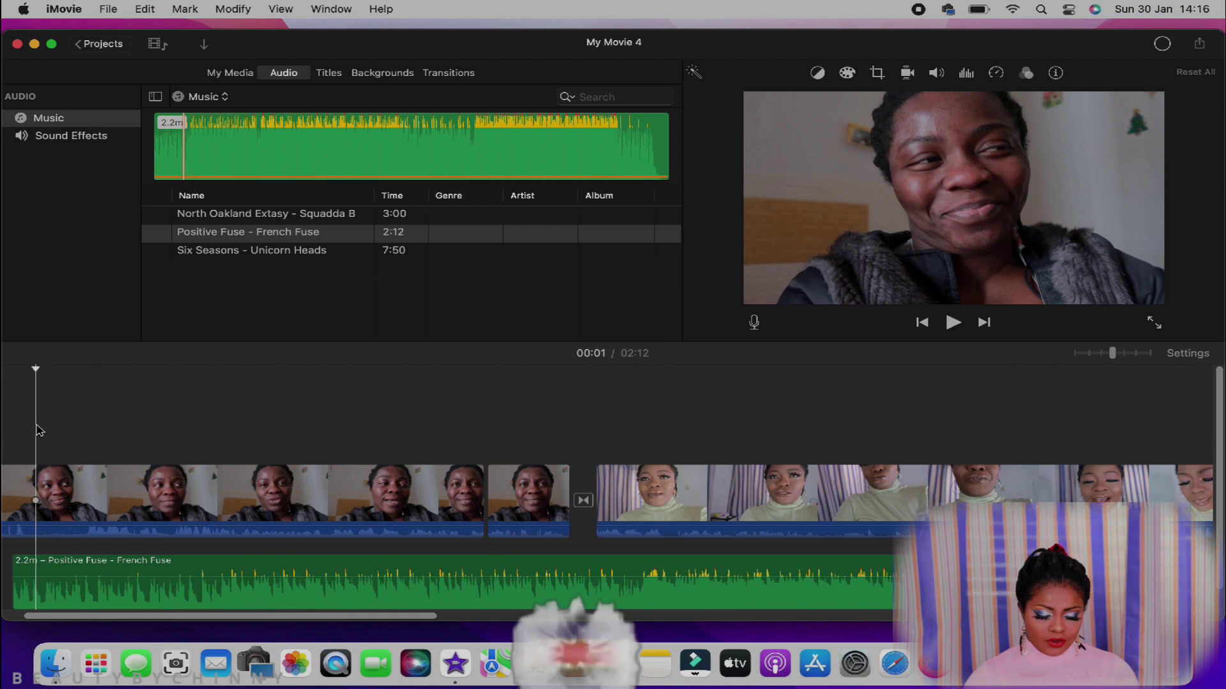
left_click(953, 323)
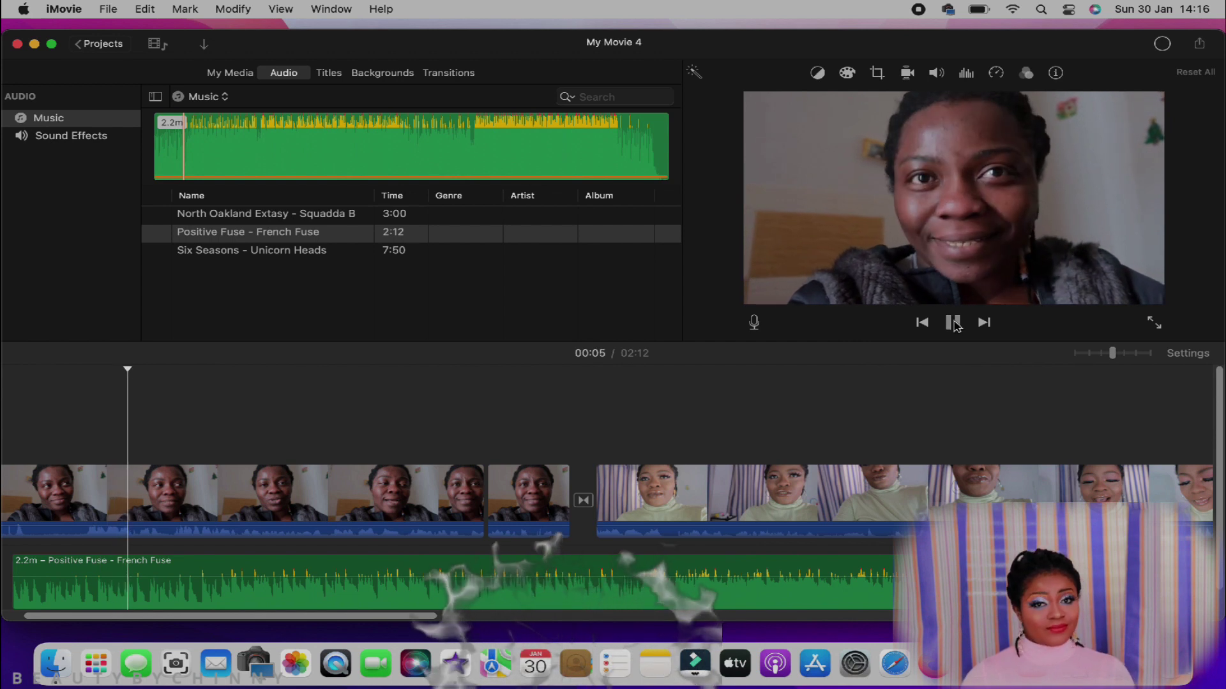
left_click(953, 323)
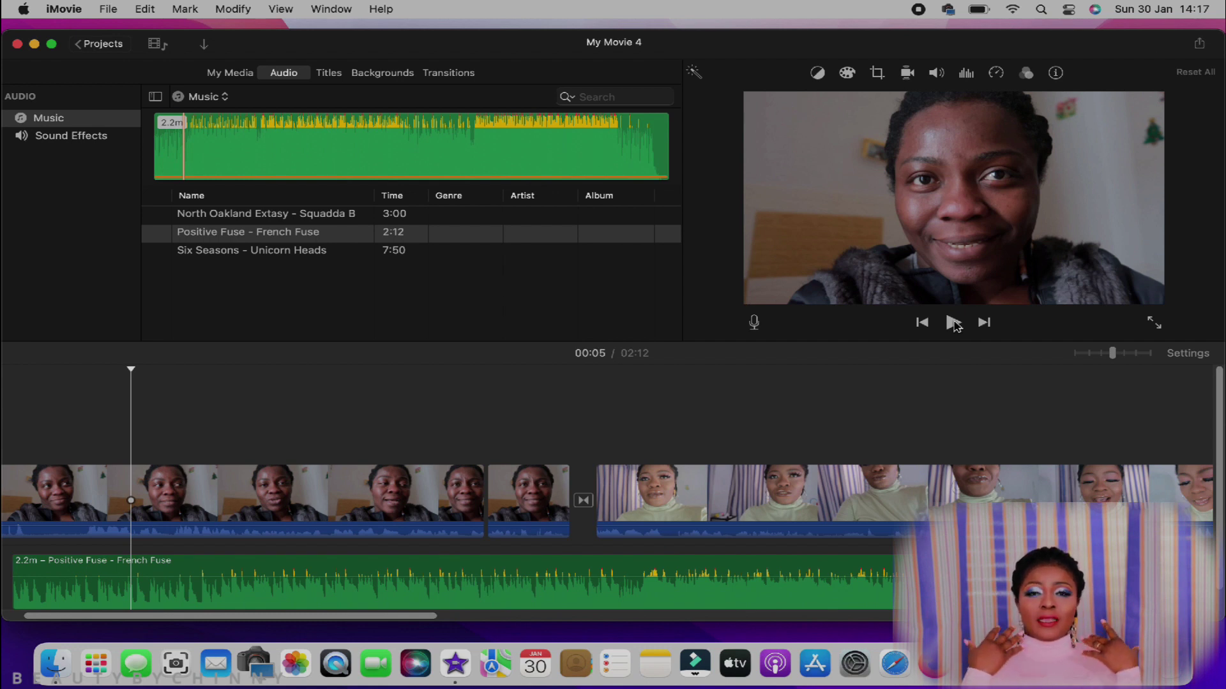
Lower the volume of the Positive Fuse - French Fuse track on the timeline, and play from 00:03 to check the balance
left_click(793, 574)
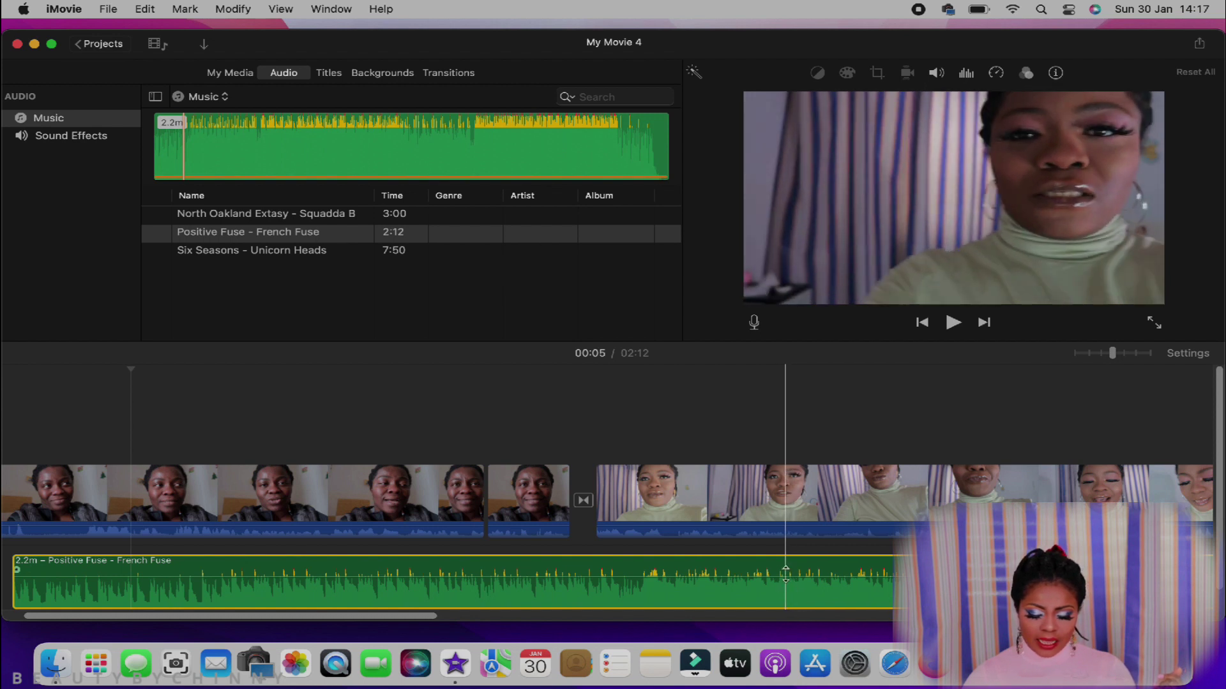
left_click_drag(786, 575, 782, 590)
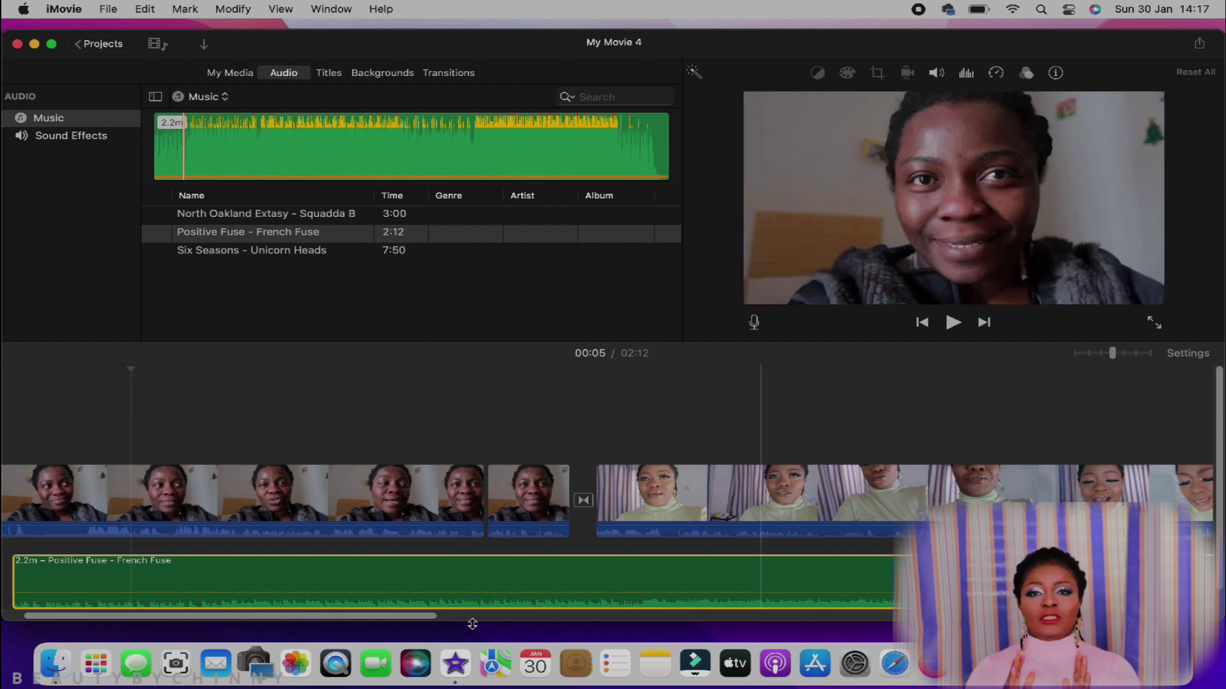
left_click(76, 438)
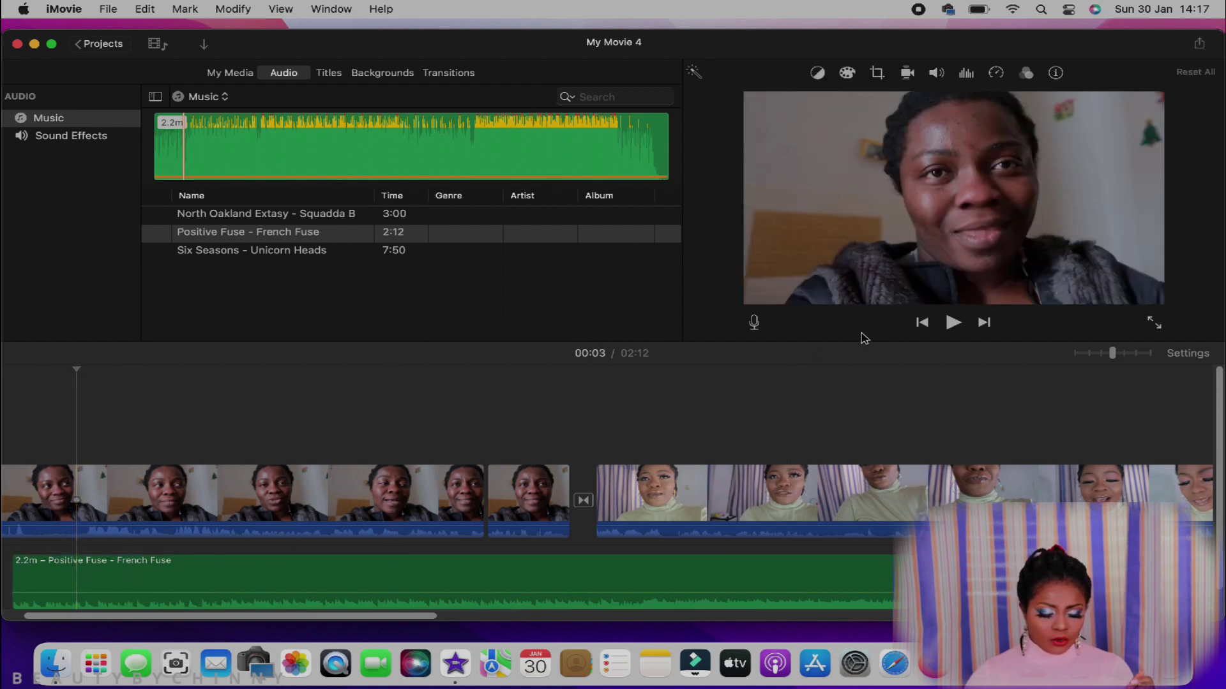
left_click(951, 323)
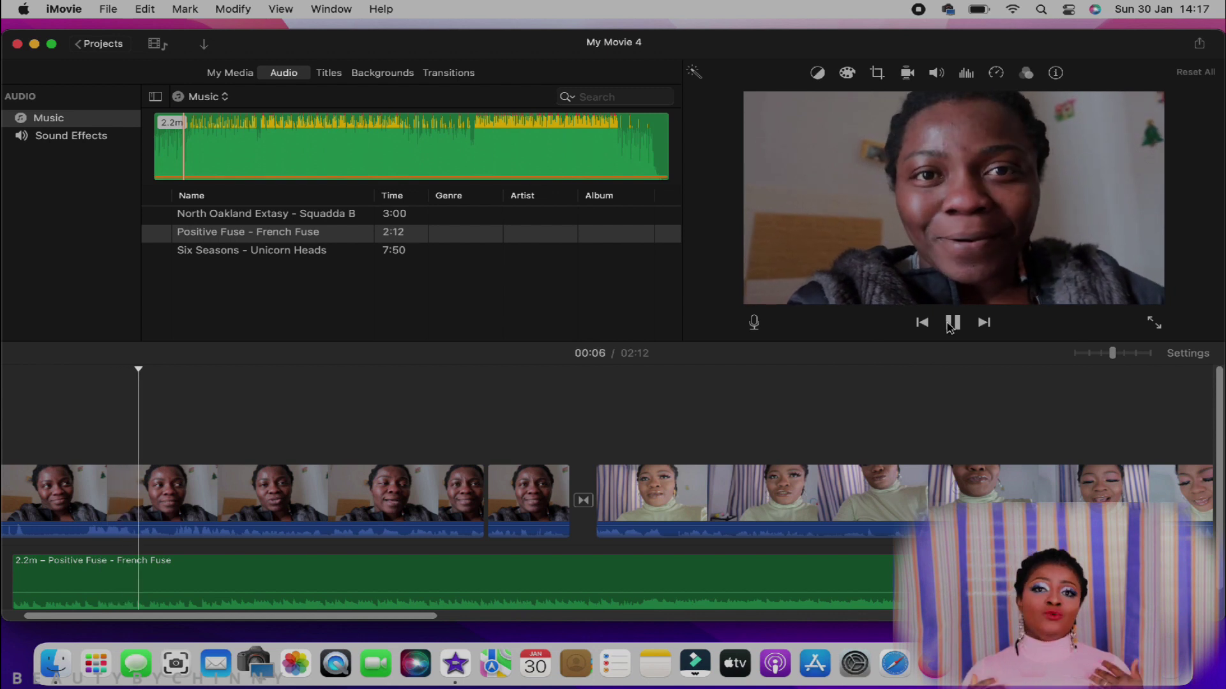
left_click(951, 323)
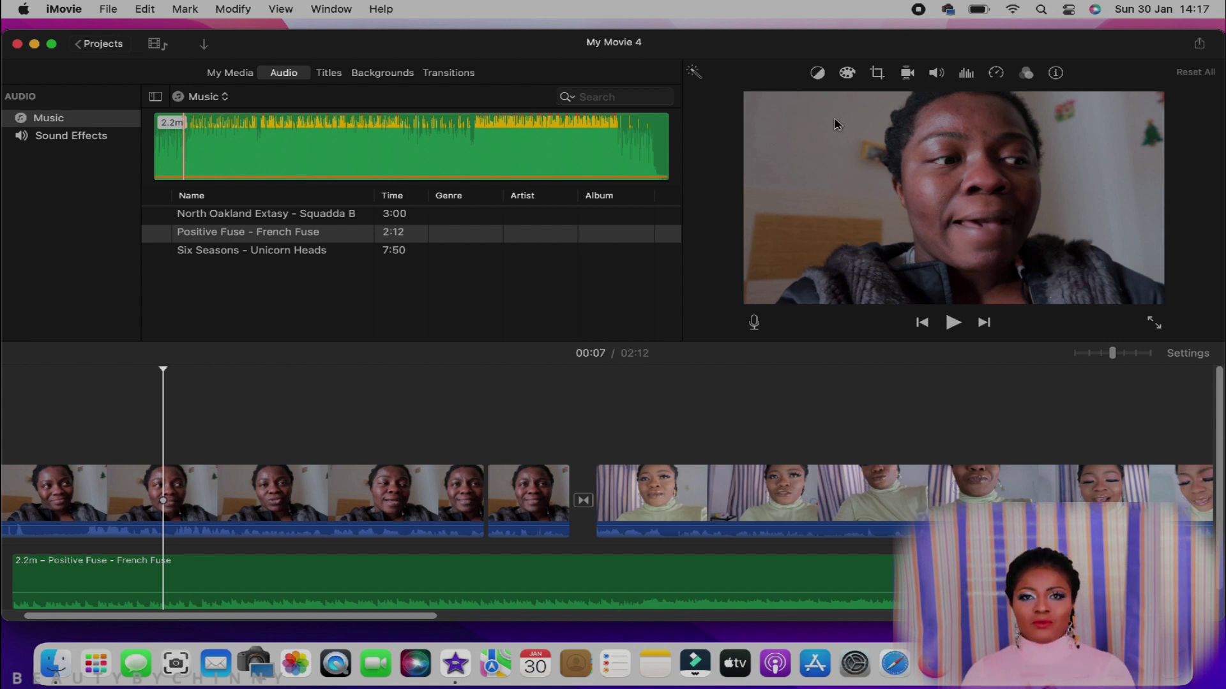
Display the available title styles and look through them as far as Expand Lower Third
left_click(328, 72)
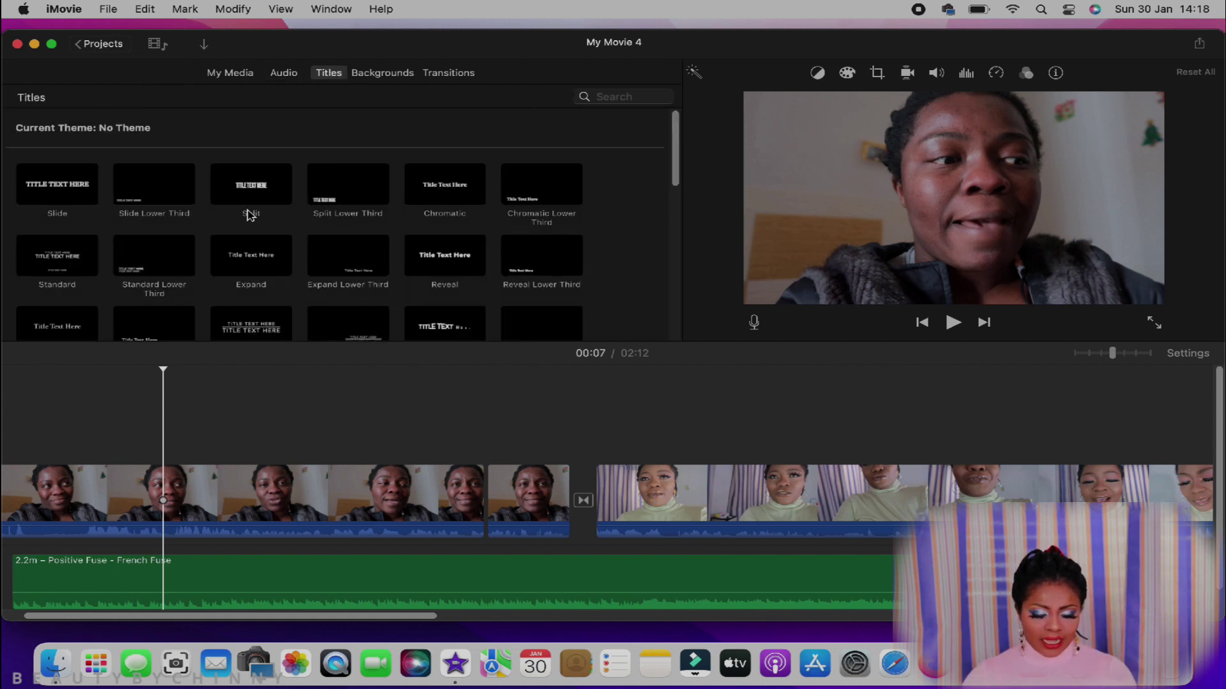
scroll(249, 216, "down", 3)
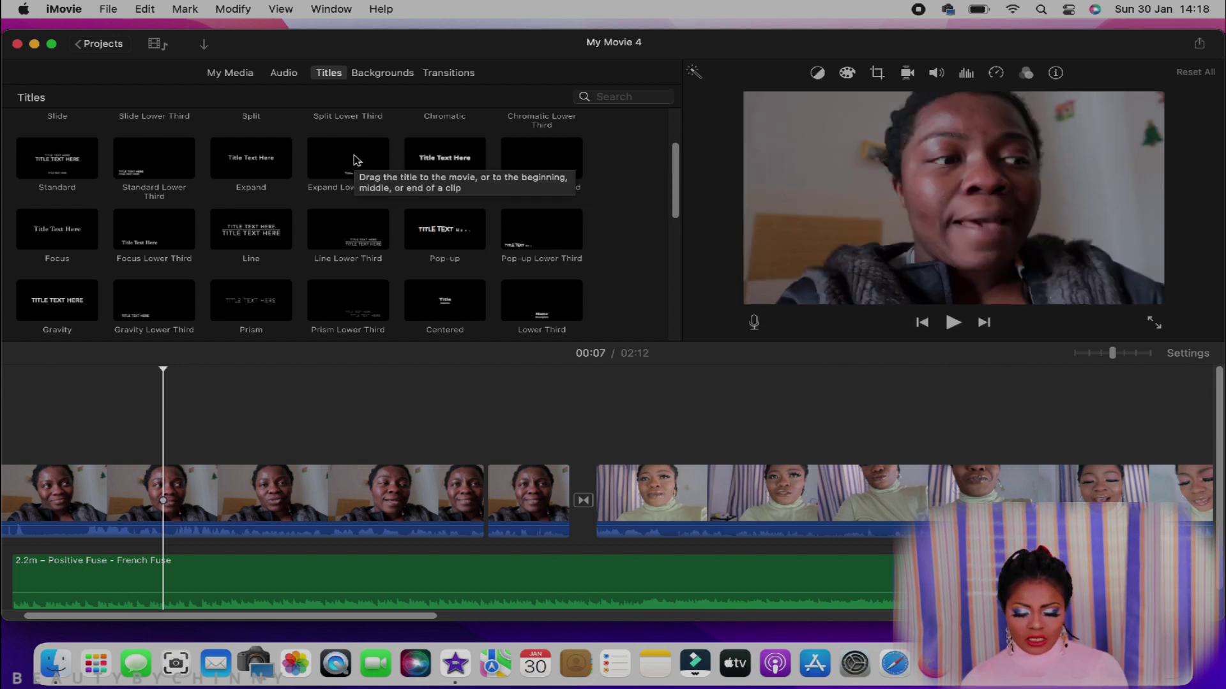
left_click_drag(348, 161, 167, 432)
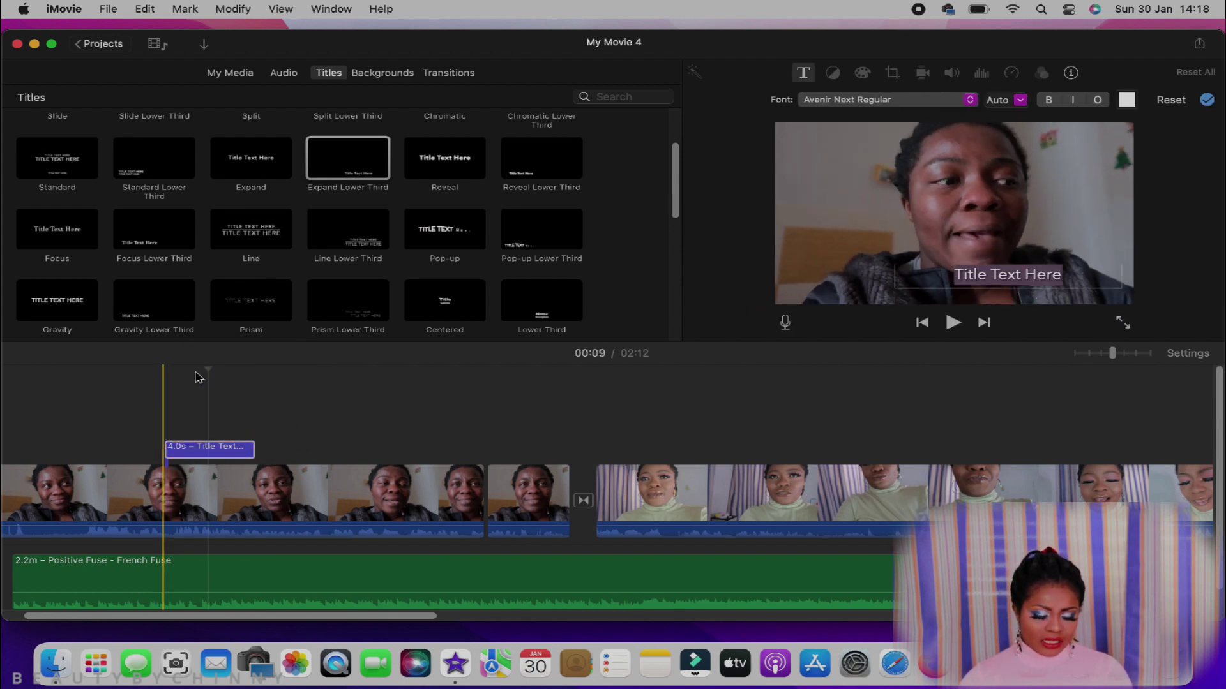
left_click(202, 449)
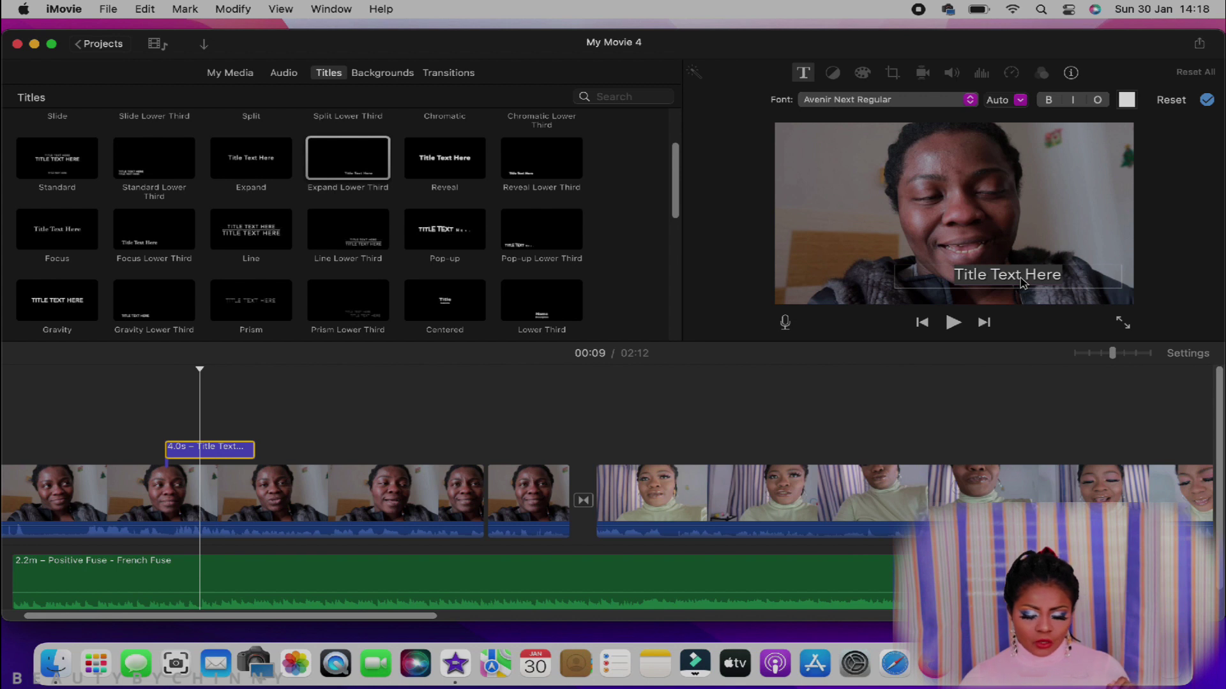
key("Delete")
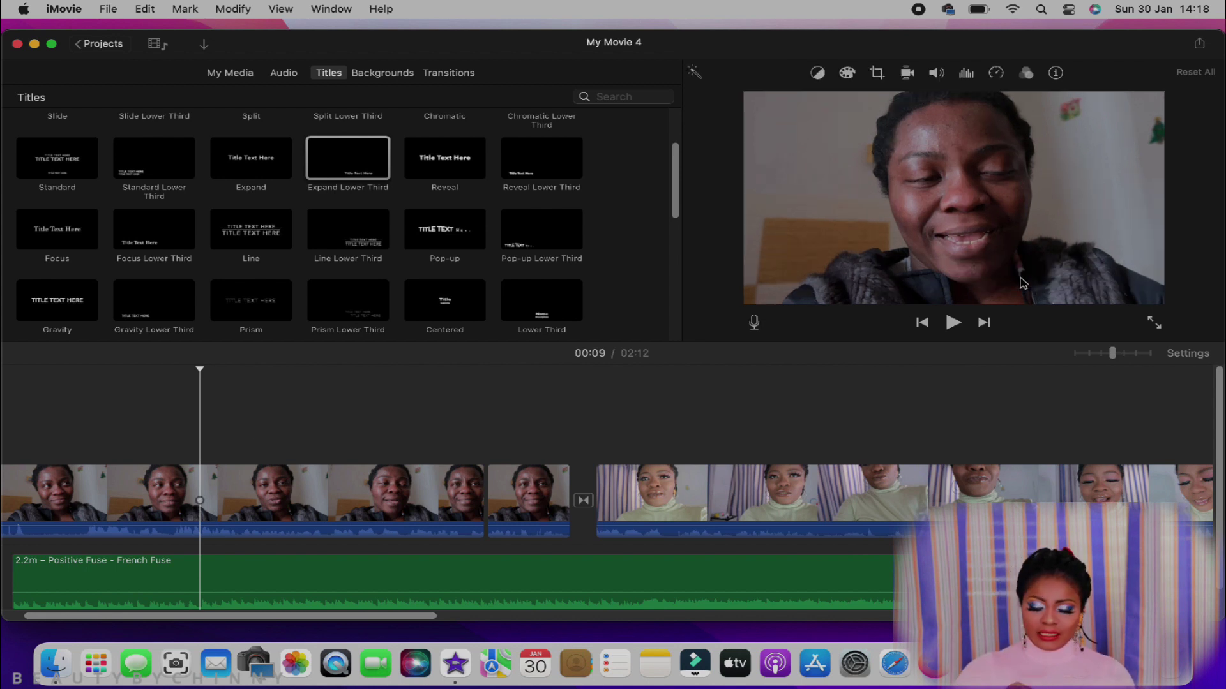
Add a 4.0 s Expand Lower Third title above the first clip, starting at about 00:09, and select it
left_click_drag(366, 159, 242, 448)
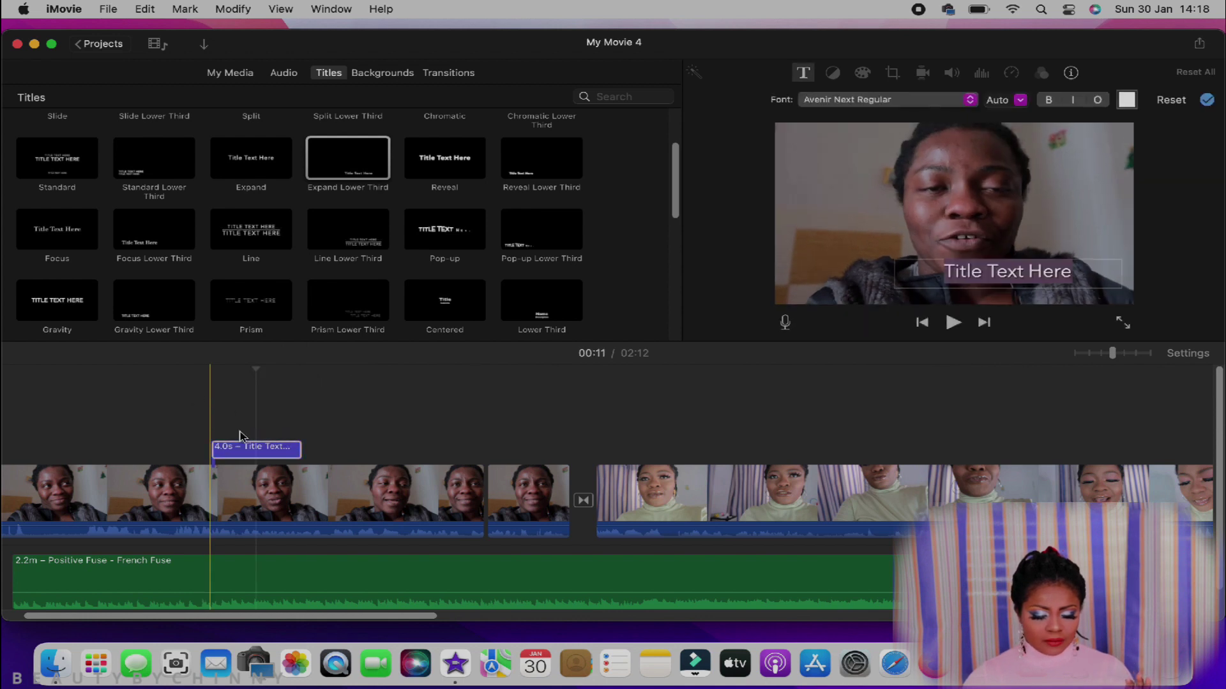
left_click(242, 451)
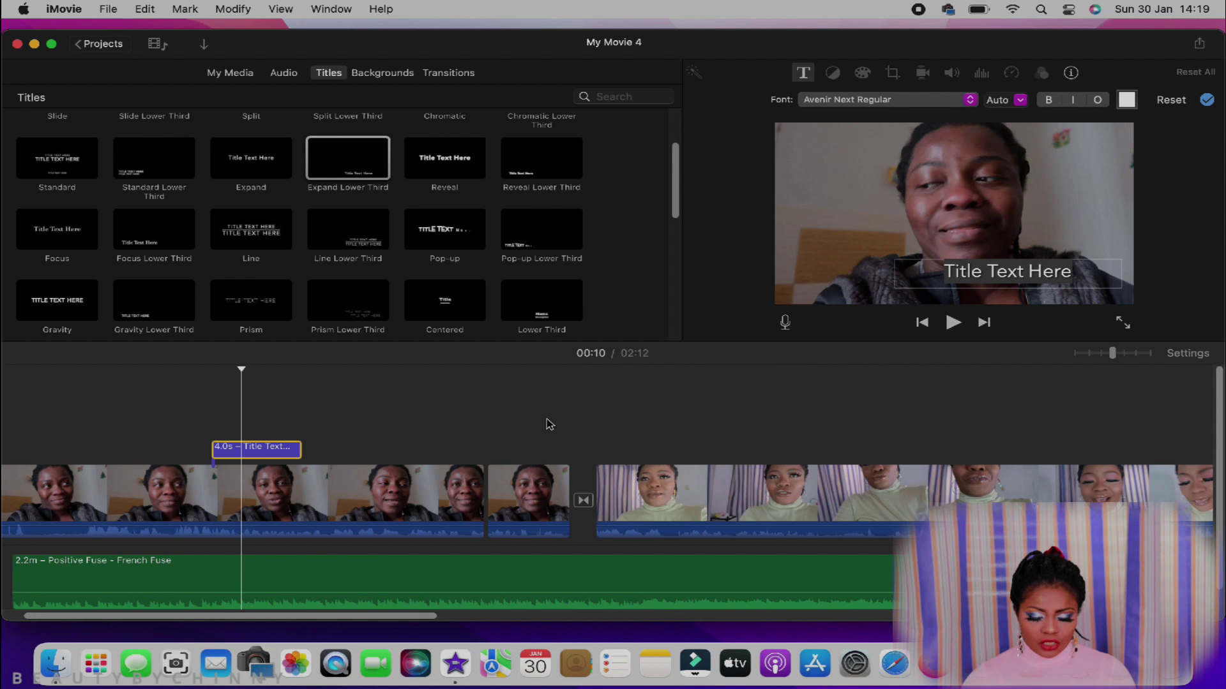
left_click(274, 449)
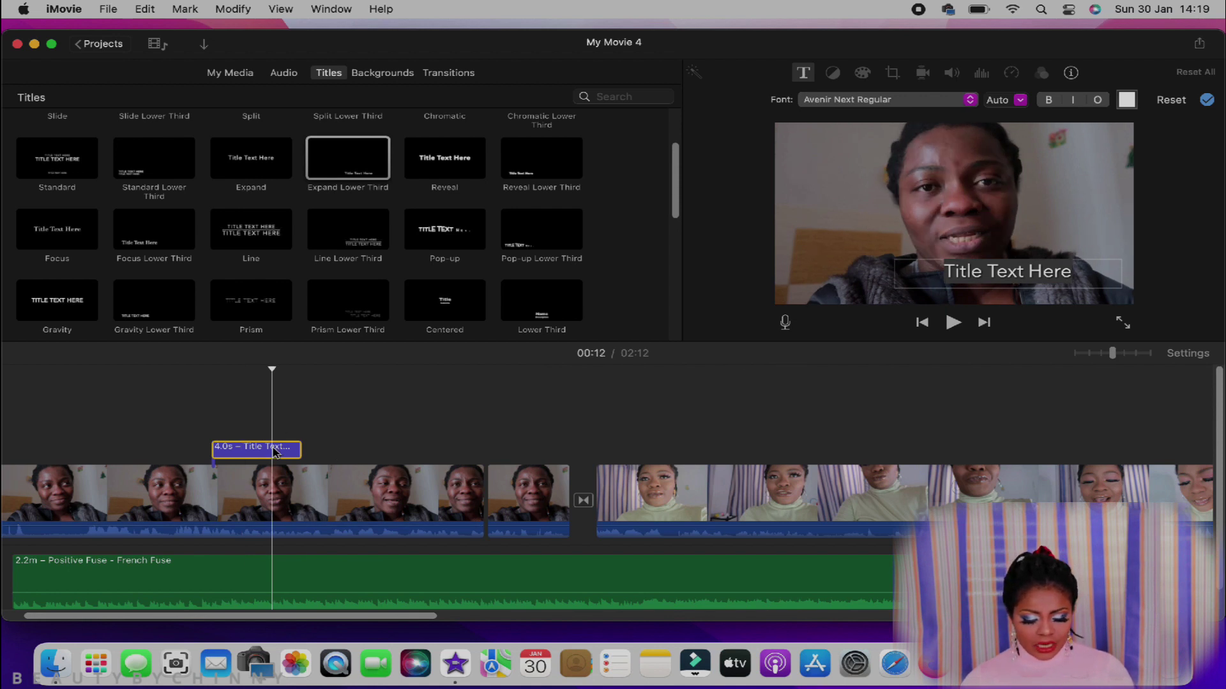
Replace the title's placeholder text with "beautybychinny" and check the title in the preview at about 00:10
left_click(1073, 269)
key("BackSpace")
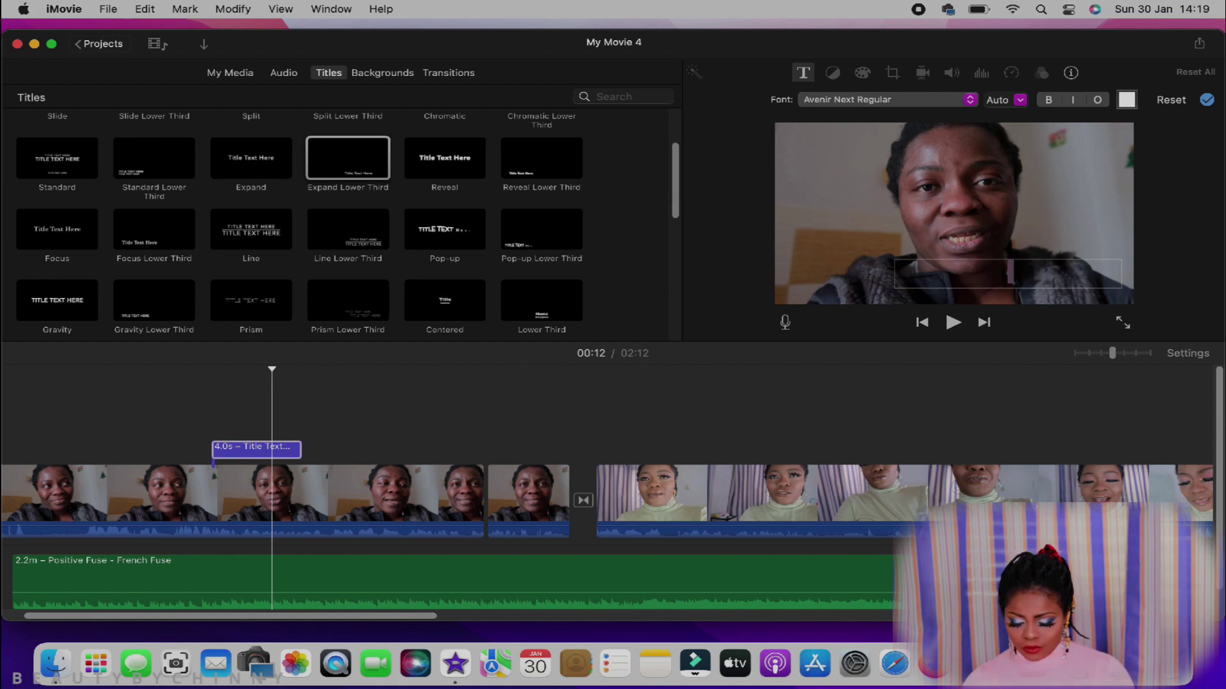
type("beautybychinny")
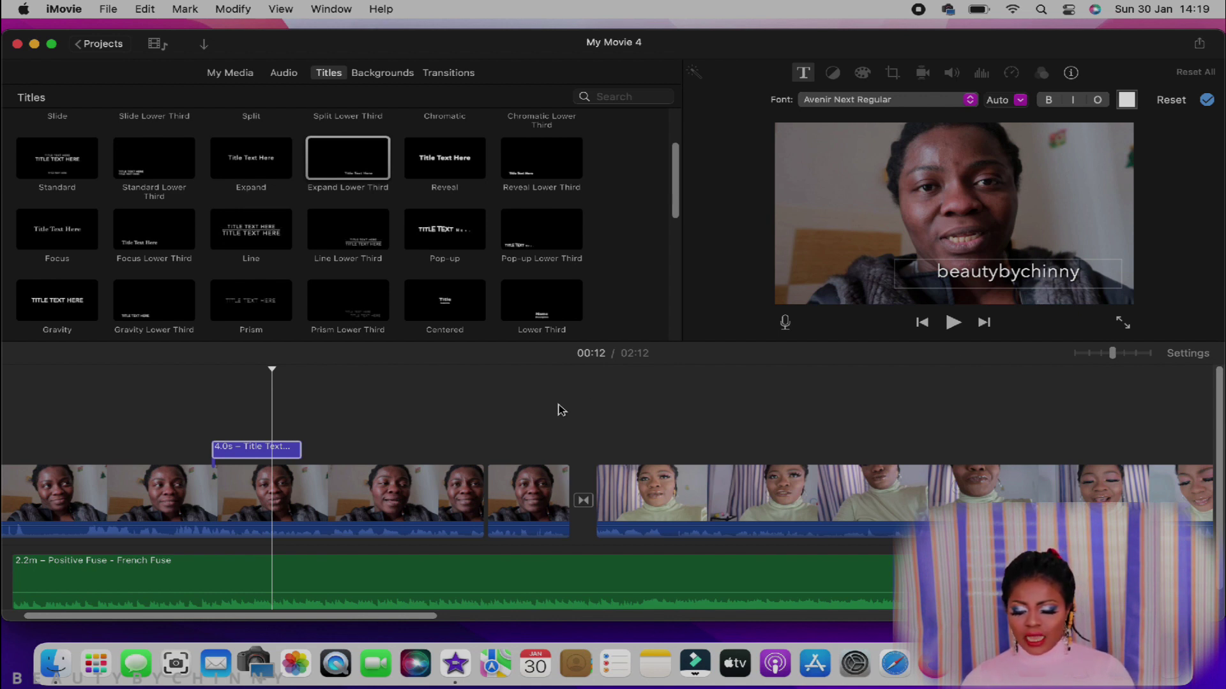
key("super+a")
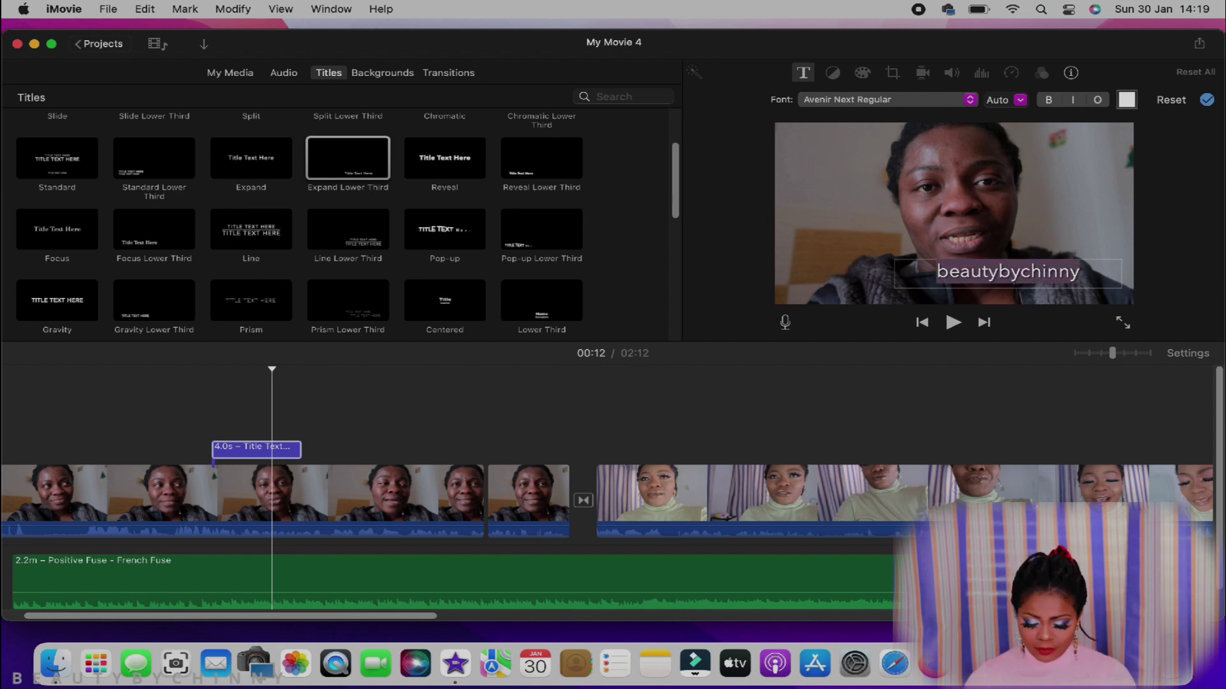
key("Escape")
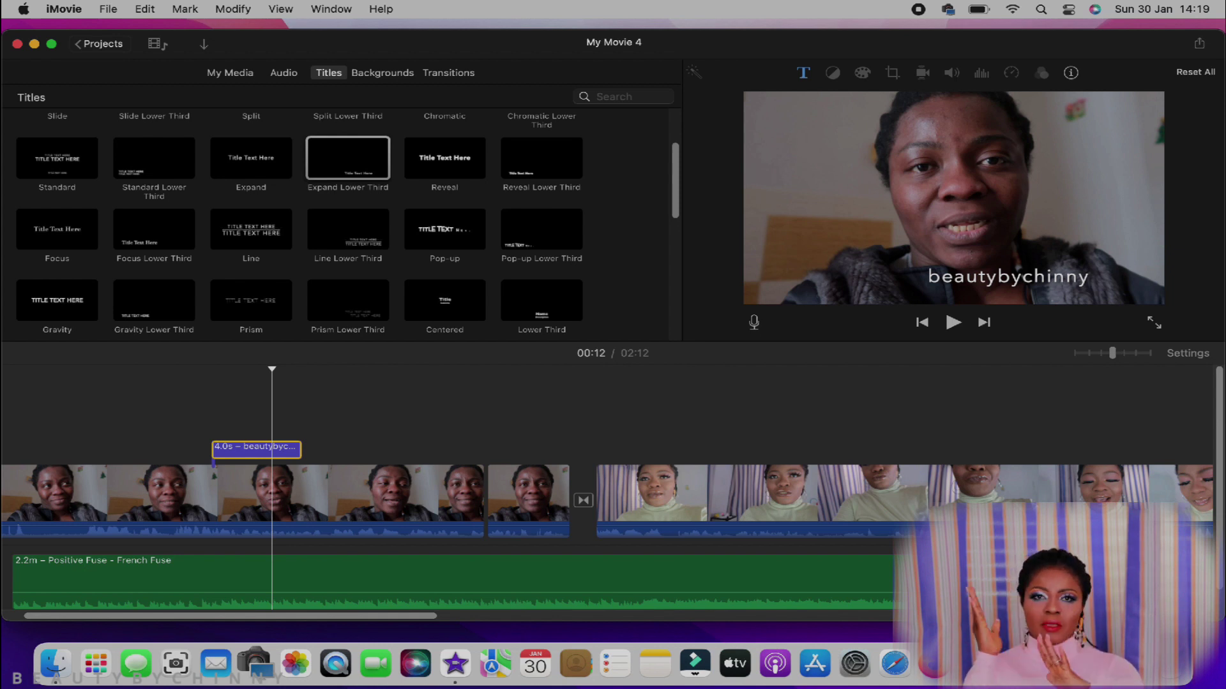
left_click(266, 426)
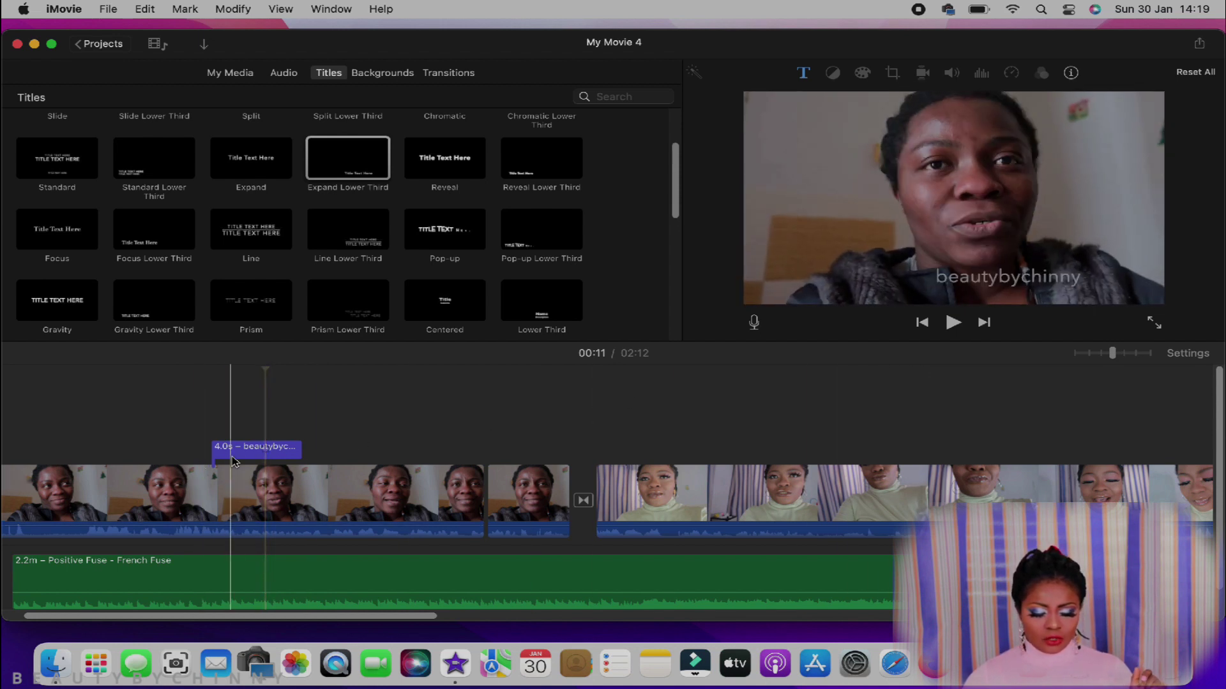
left_click(233, 454)
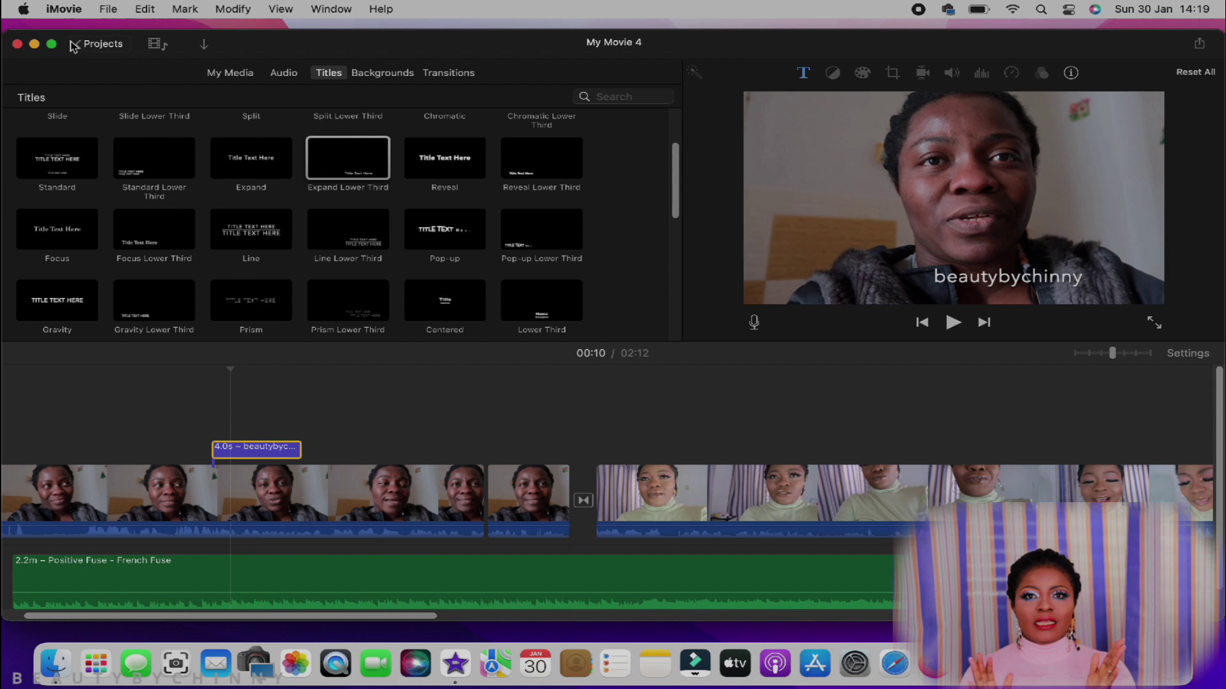
Display the project media and place the 50.3 s clip on the timeline as a cutaway above the ring-light clip
left_click(228, 73)
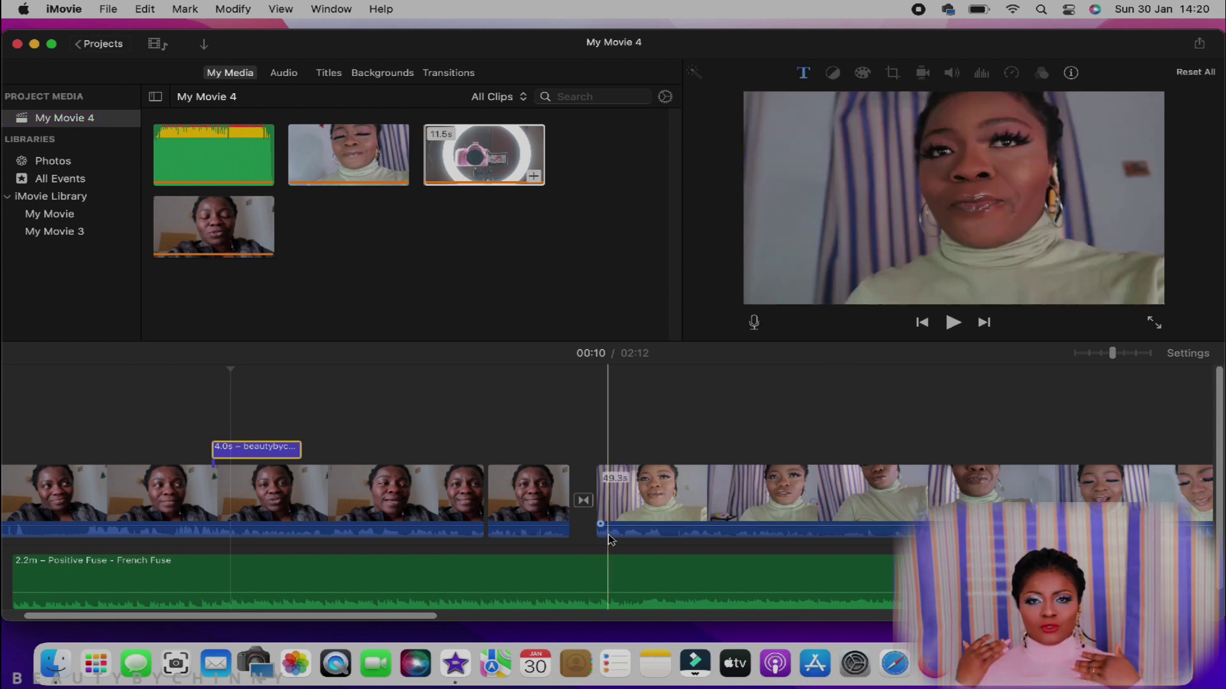
scroll(838, 534, "right", 15)
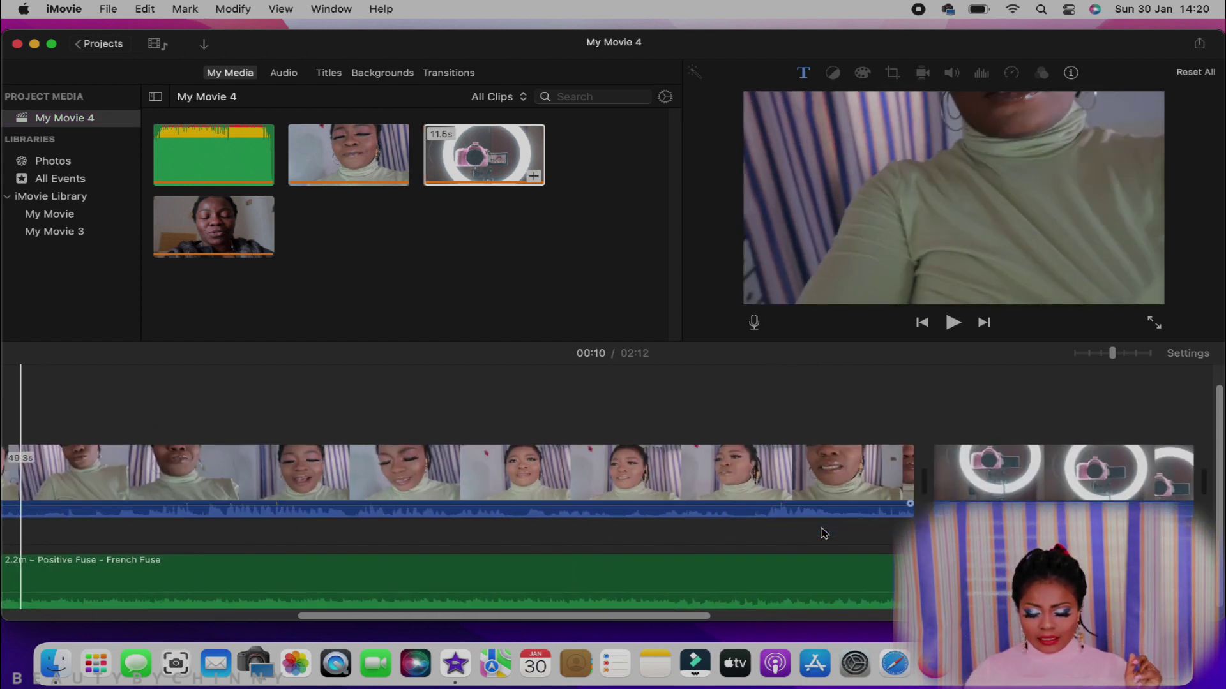
scroll(824, 533, "left", 5)
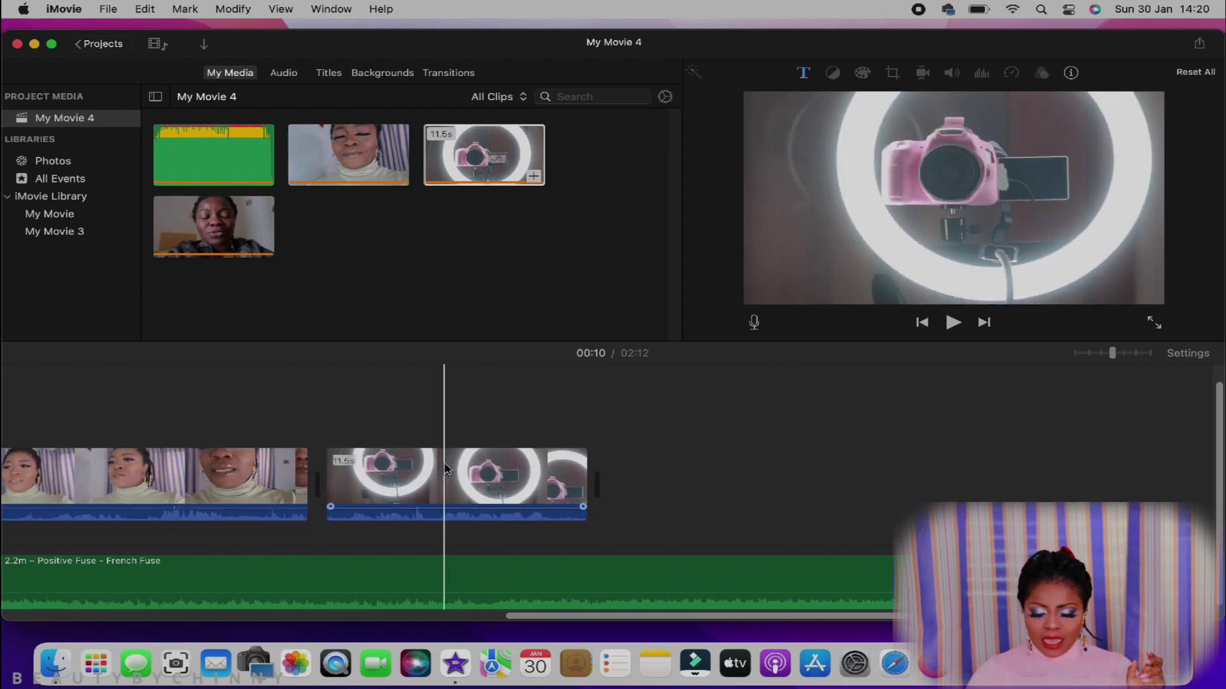
left_click(447, 467)
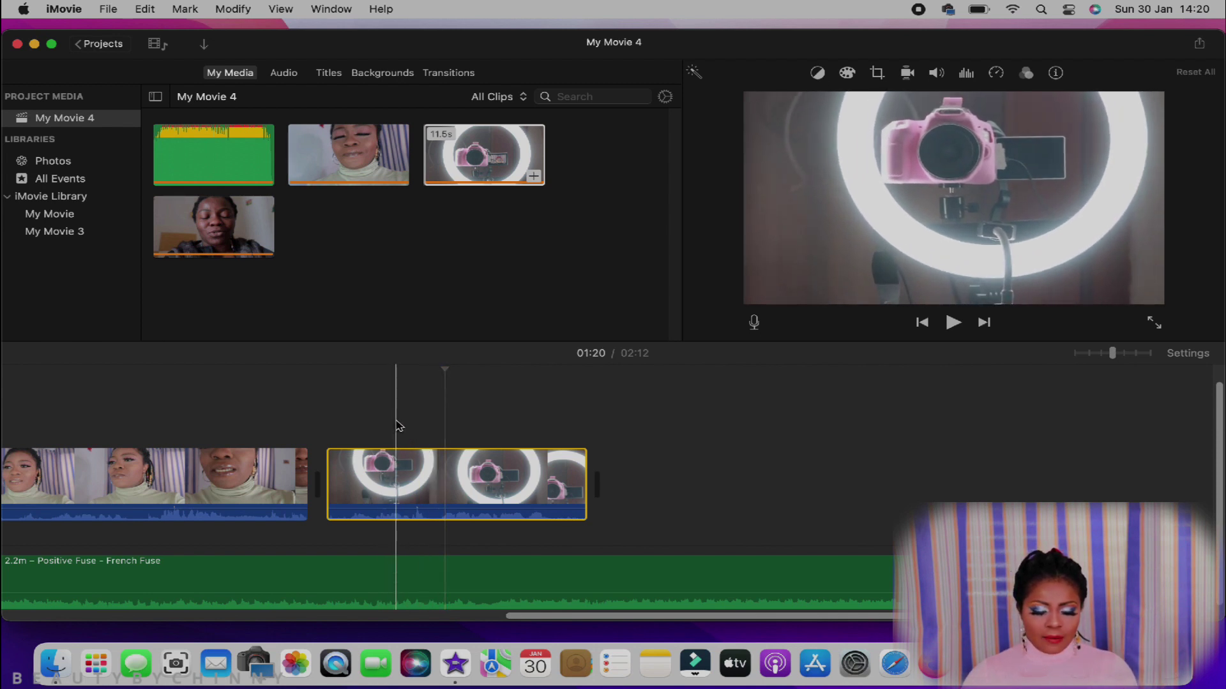
left_click_drag(367, 155, 332, 411)
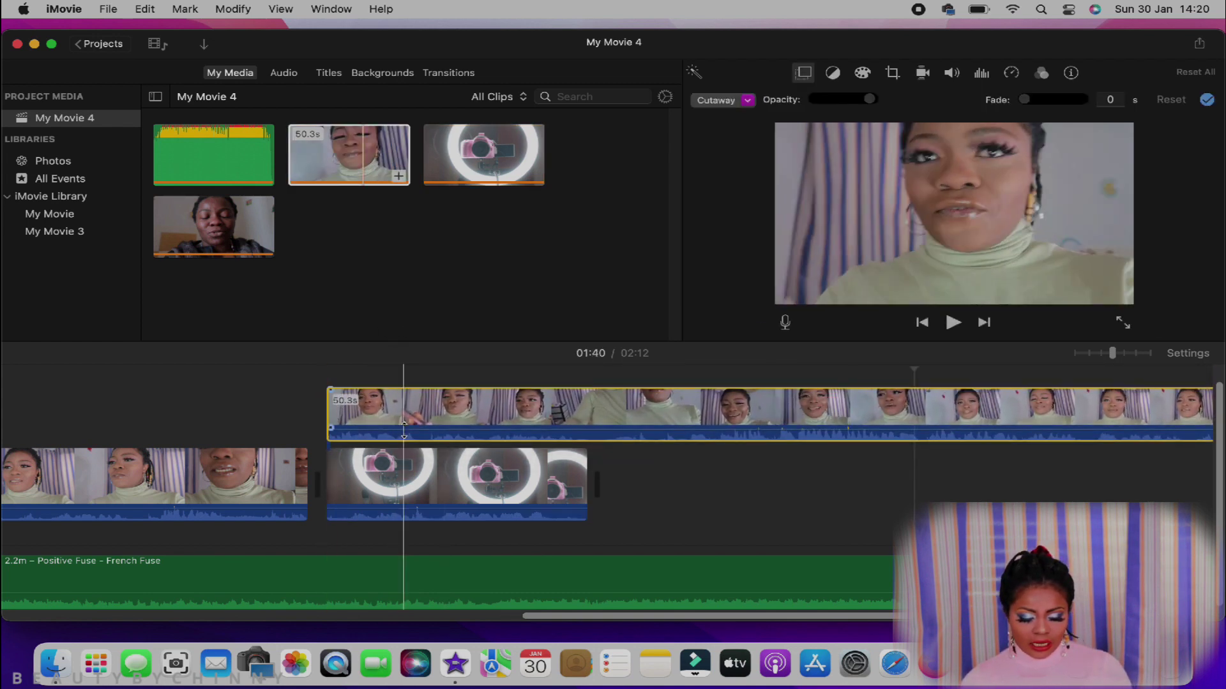
Delete the cutaway clip above the ring-light clip from the timeline
right_click(528, 404)
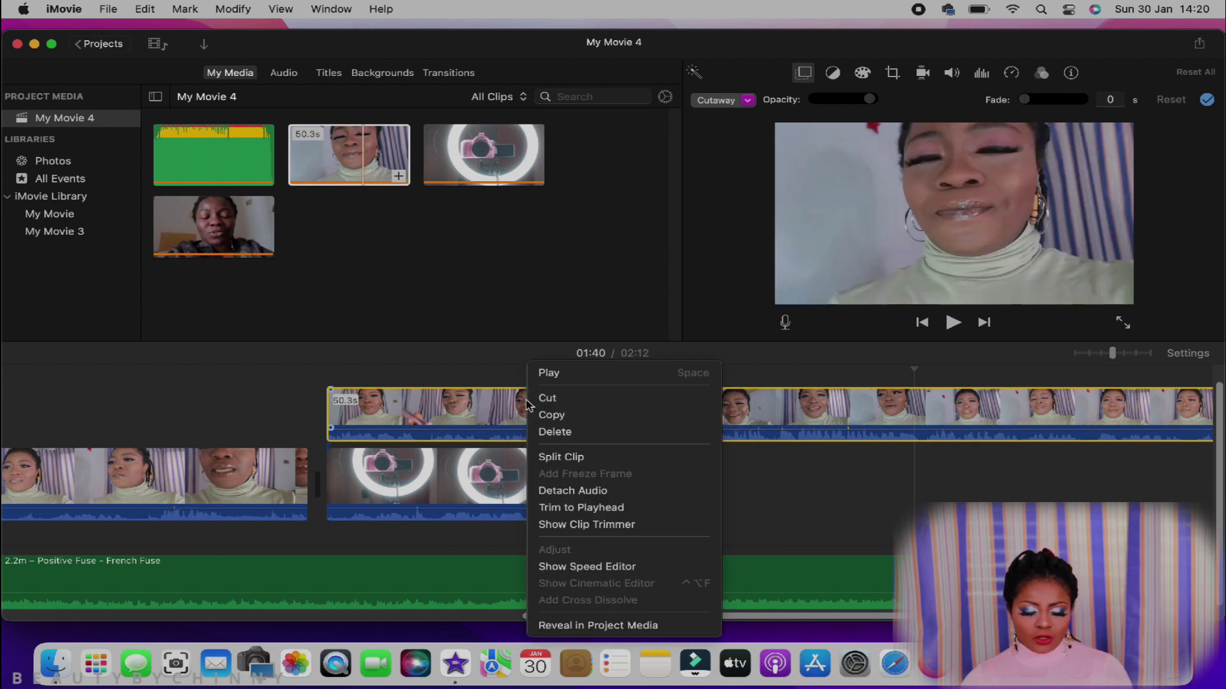
left_click(547, 432)
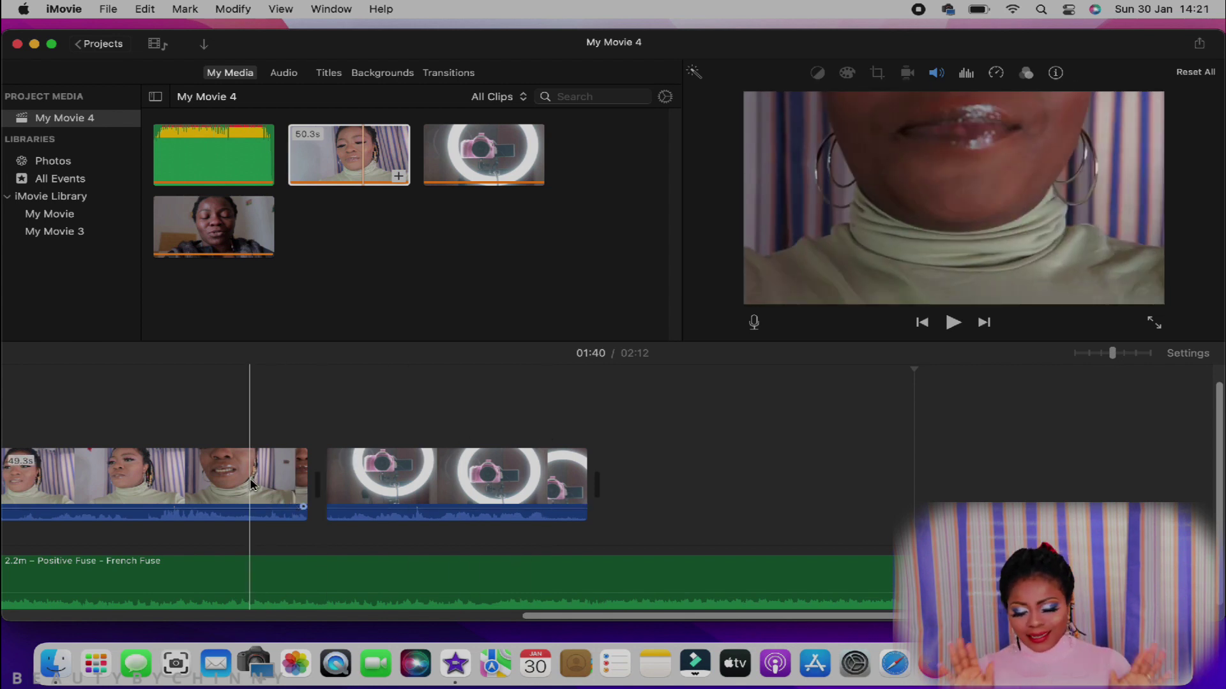
Select the clip after the transition with the playhead at 00:30, and open the settings for exporting the movie as a file
scroll(250, 485, "left", 15)
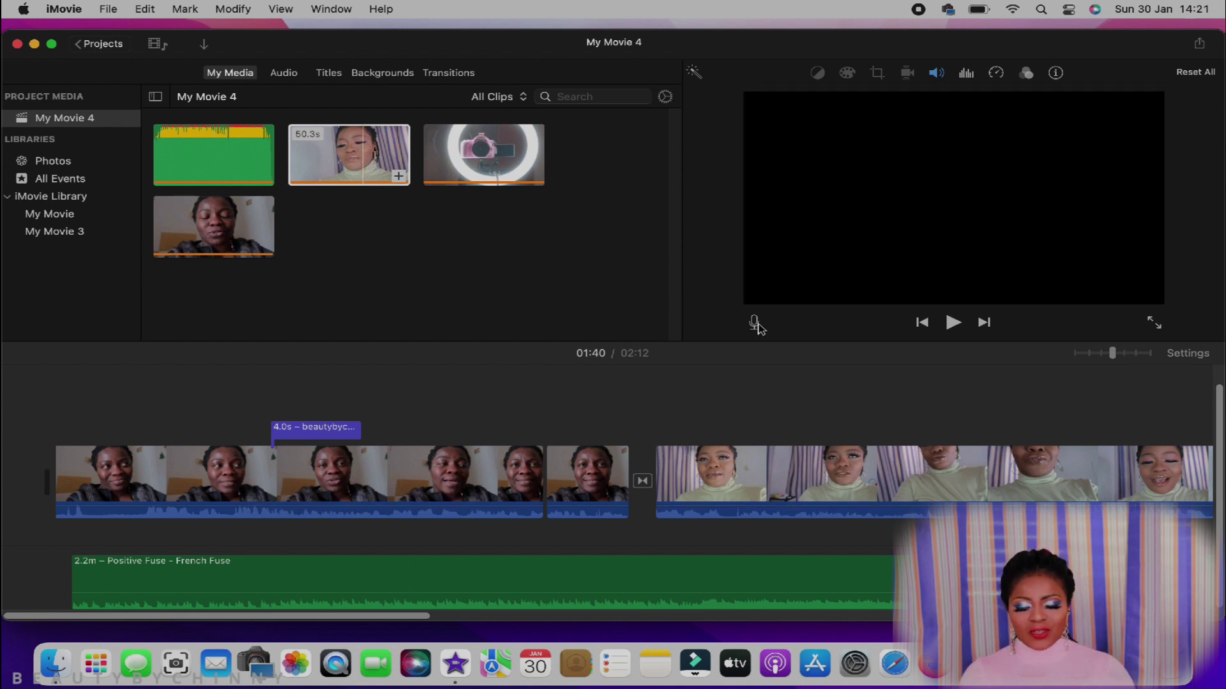
left_click(698, 504)
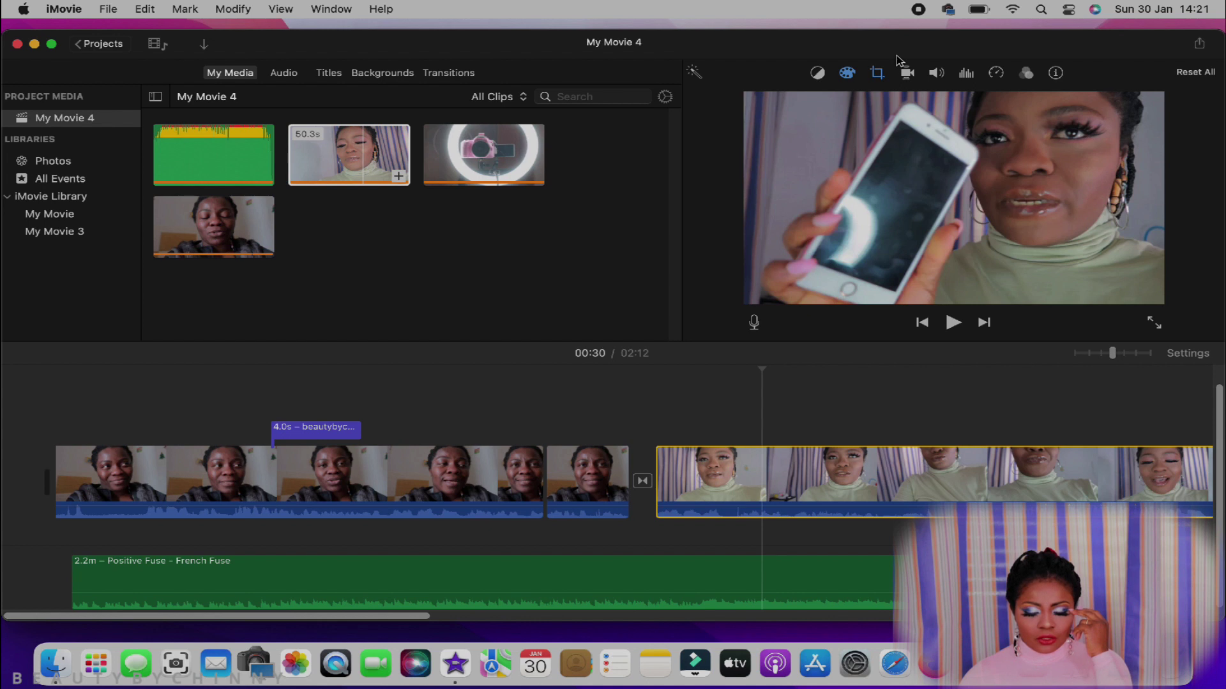
left_click(1198, 50)
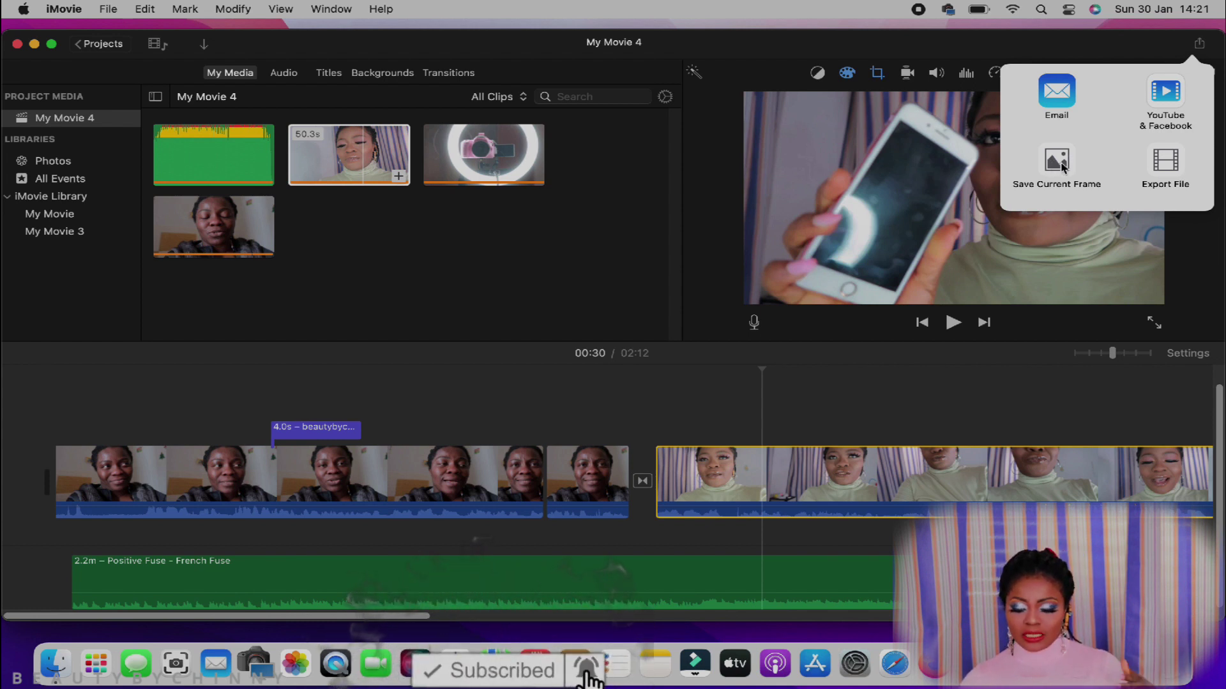
left_click(1167, 171)
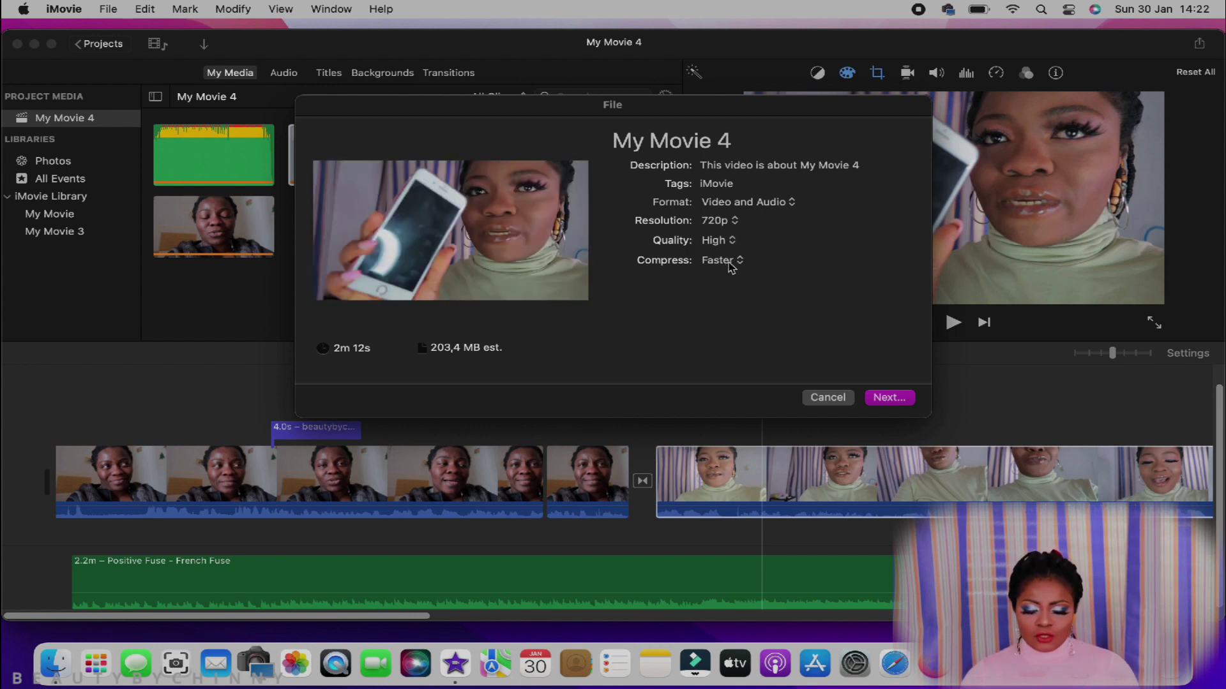
Replace the export description with "vlog"
left_click(786, 167)
left_click(860, 165)
key("BackSpace")
key("BackSpace")
key("BackSpace")
key("BackSpace")
key("BackSpace")
key("BackSpace")
key("BackSpace")
key("BackSpace")
key("BackSpace")
key("BackSpace")
key("BackSpace")
key("BackSpace")
key("BackSpace")
key("BackSpace")
key("BackSpace")
key("BackSpace")
key("BackSpace")
key("BackSpace")
key("BackSpace")
key("BackSpace")
key("BackSpace")
key("BackSpace")
key("BackSpace")
key("BackSpace")
key("BackSpace")
key("BackSpace")
key("BackSpace")
key("BackSpace")
key("BackSpace")
key("BackSpace")
type("vlog")
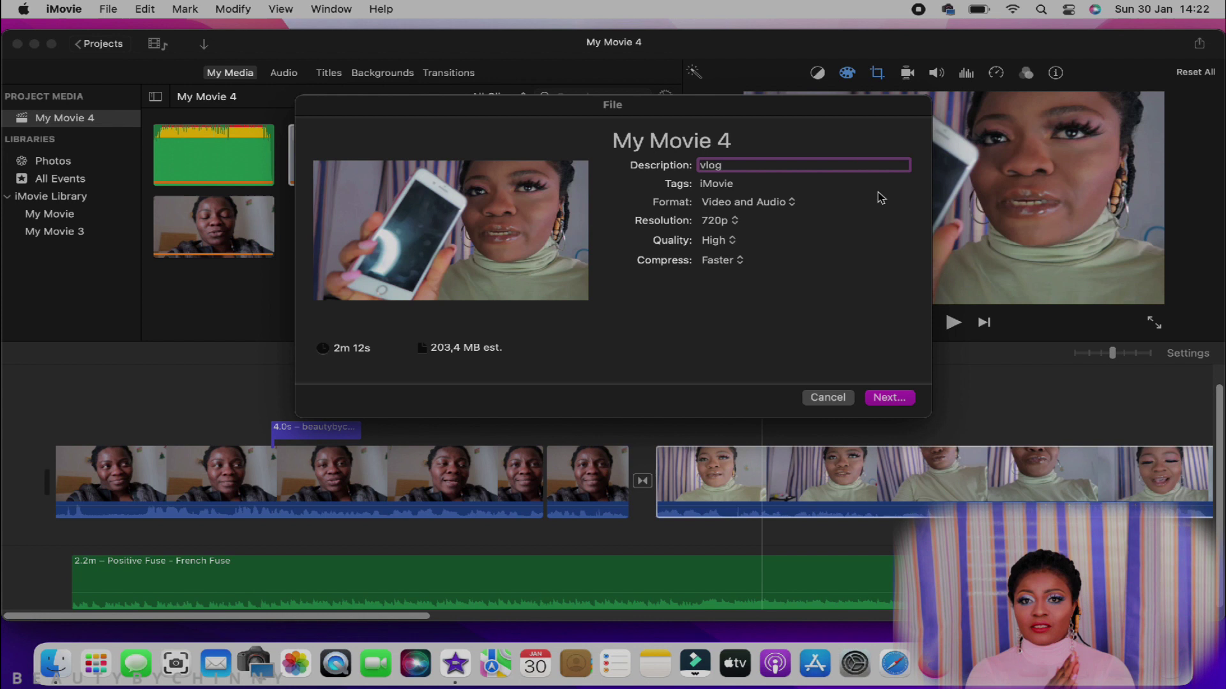
Choose Video and Audio as the export format and 720p as the resolution
left_click(774, 204)
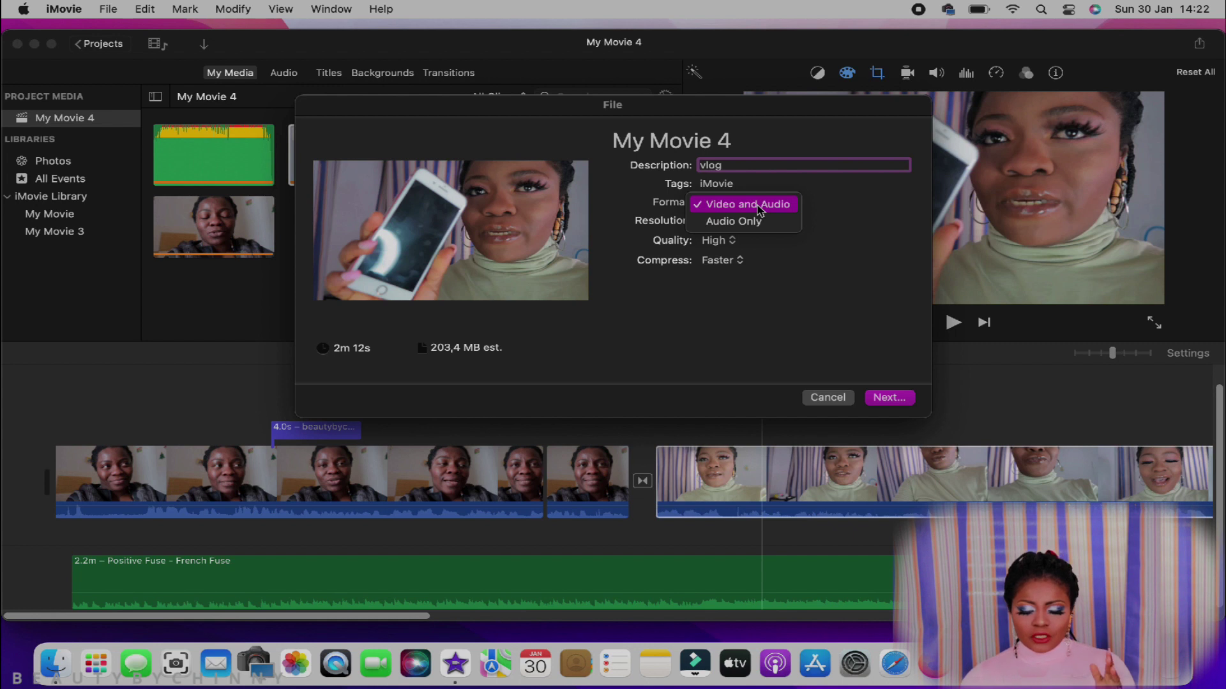
left_click(760, 204)
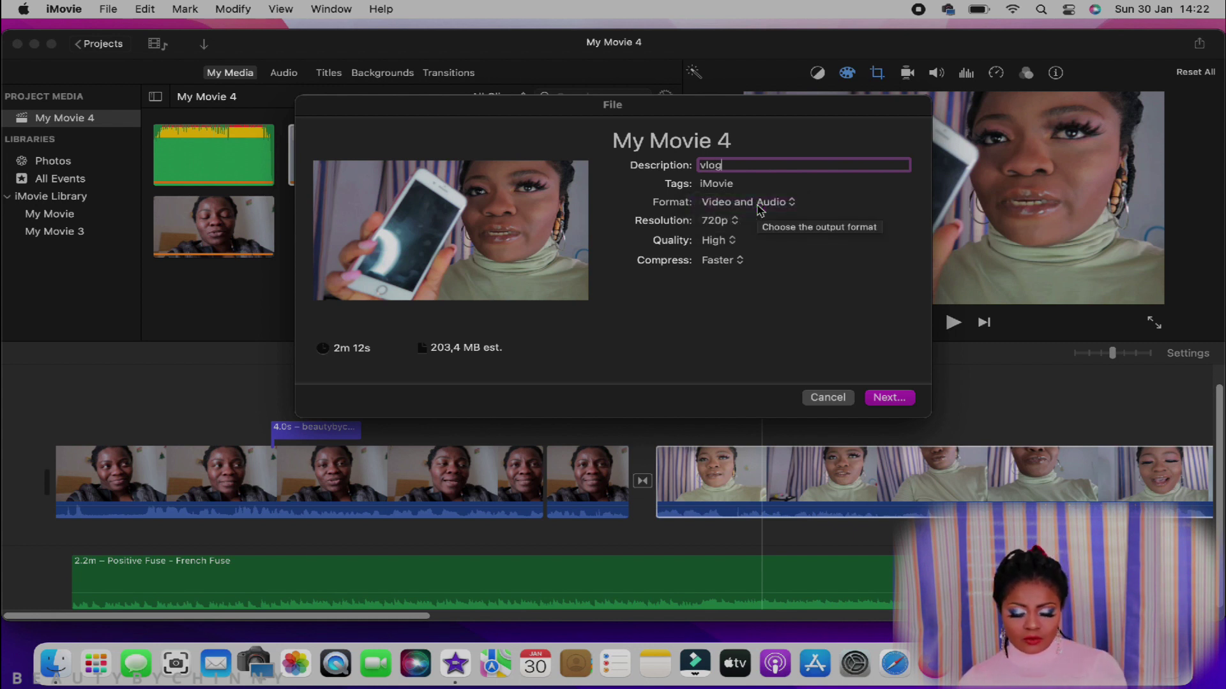
left_click(735, 222)
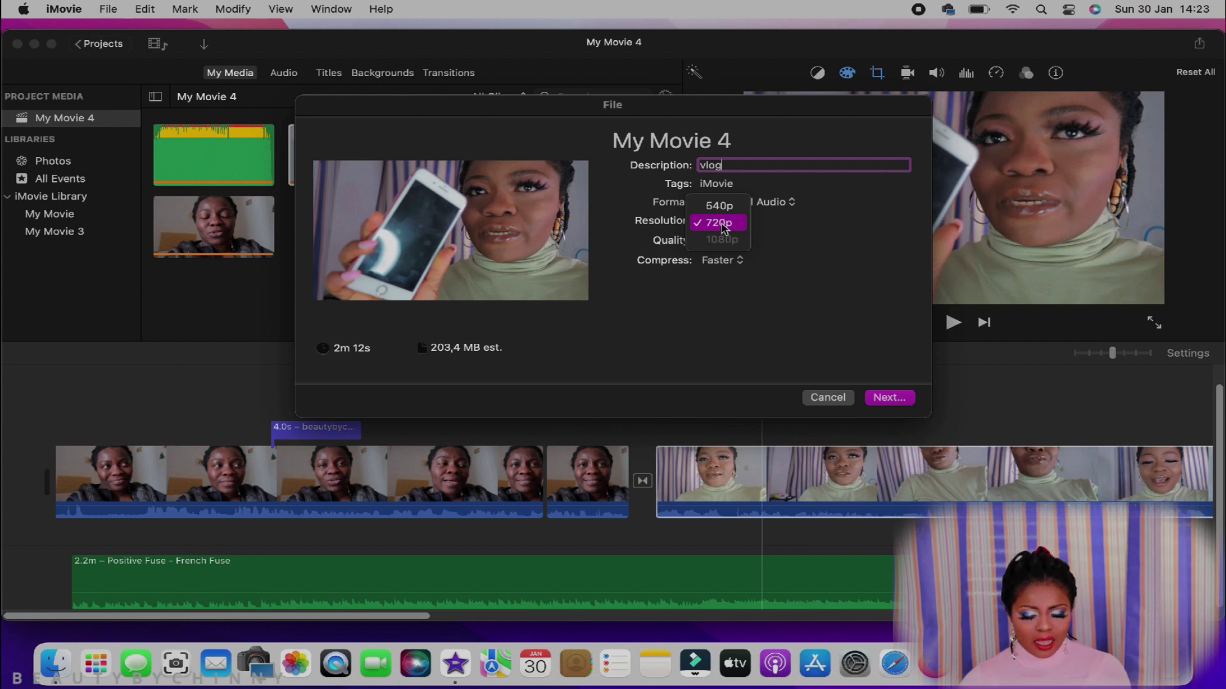
left_click(722, 224)
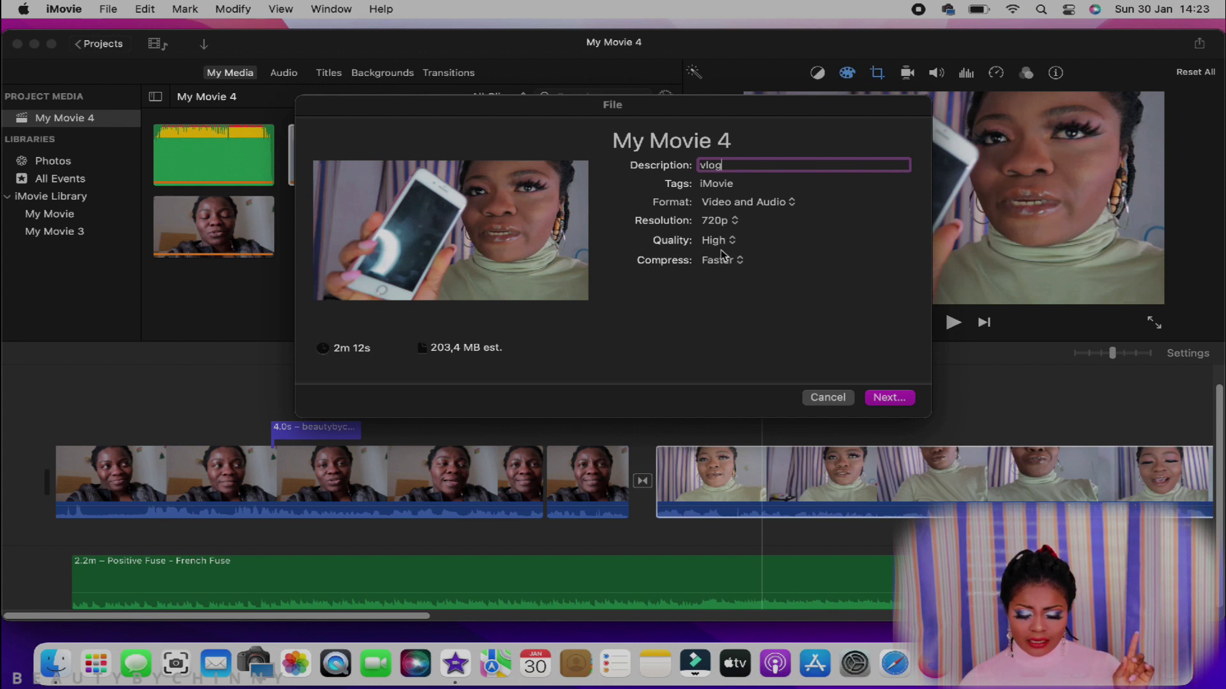
Set the export quality to Best (ProRes) and choose Faster compression
left_click(725, 243)
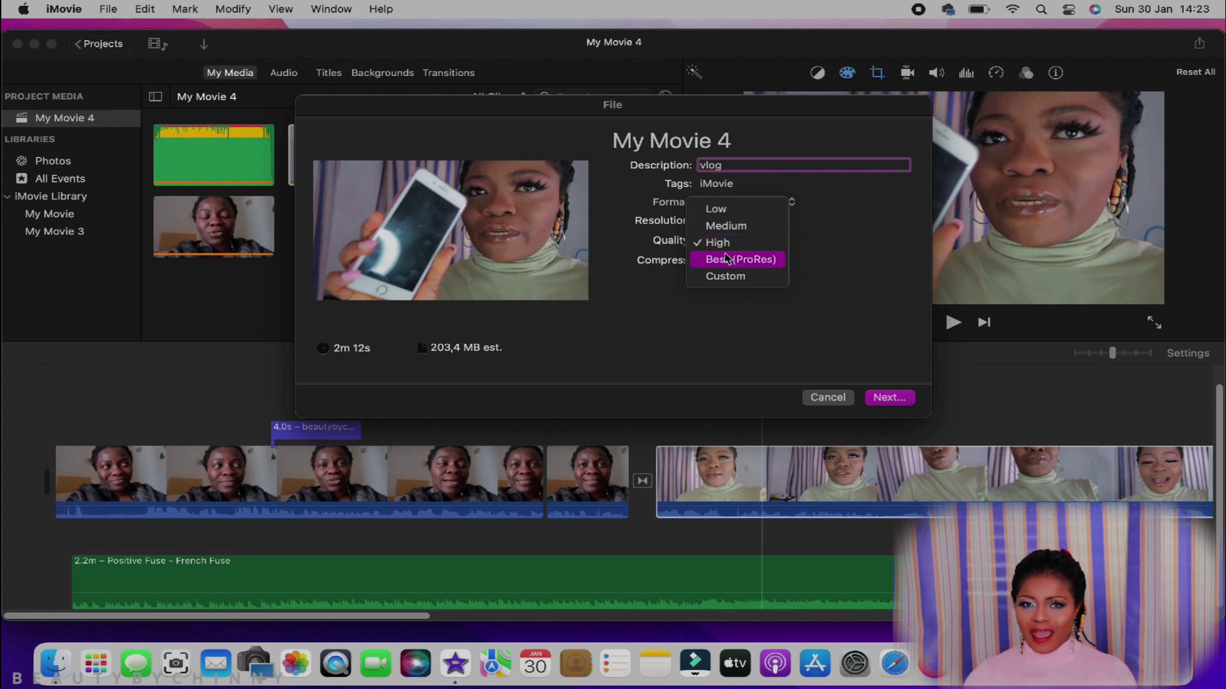
left_click(729, 261)
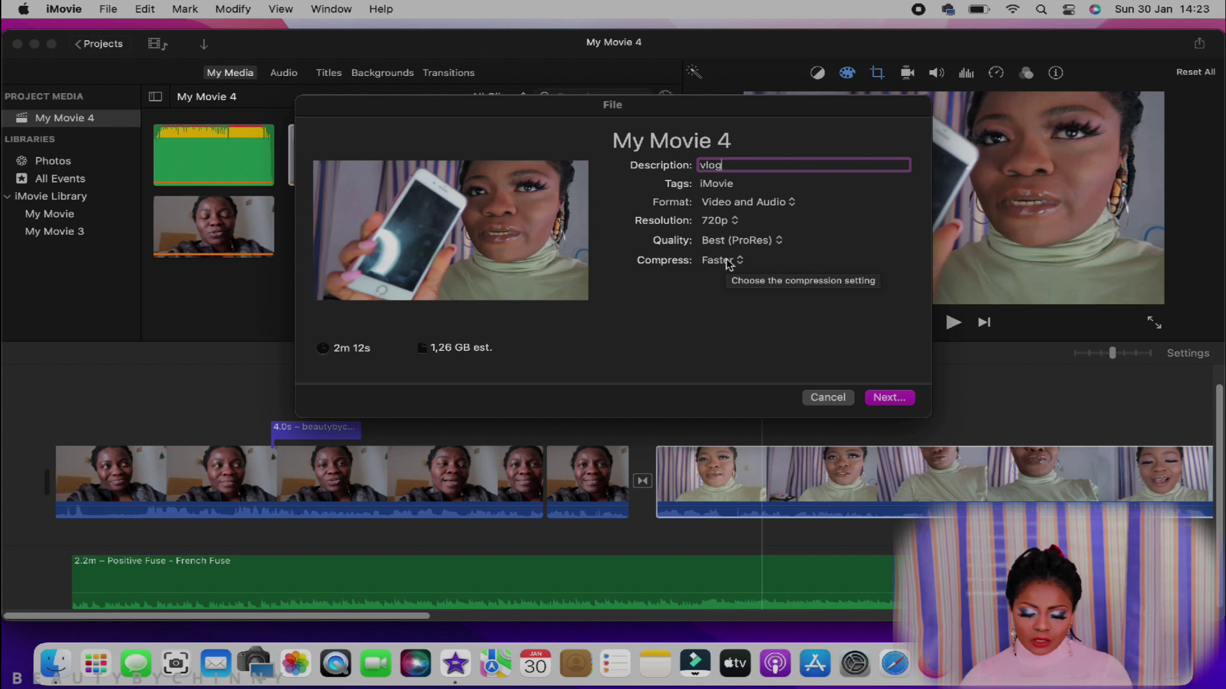
left_click(729, 262)
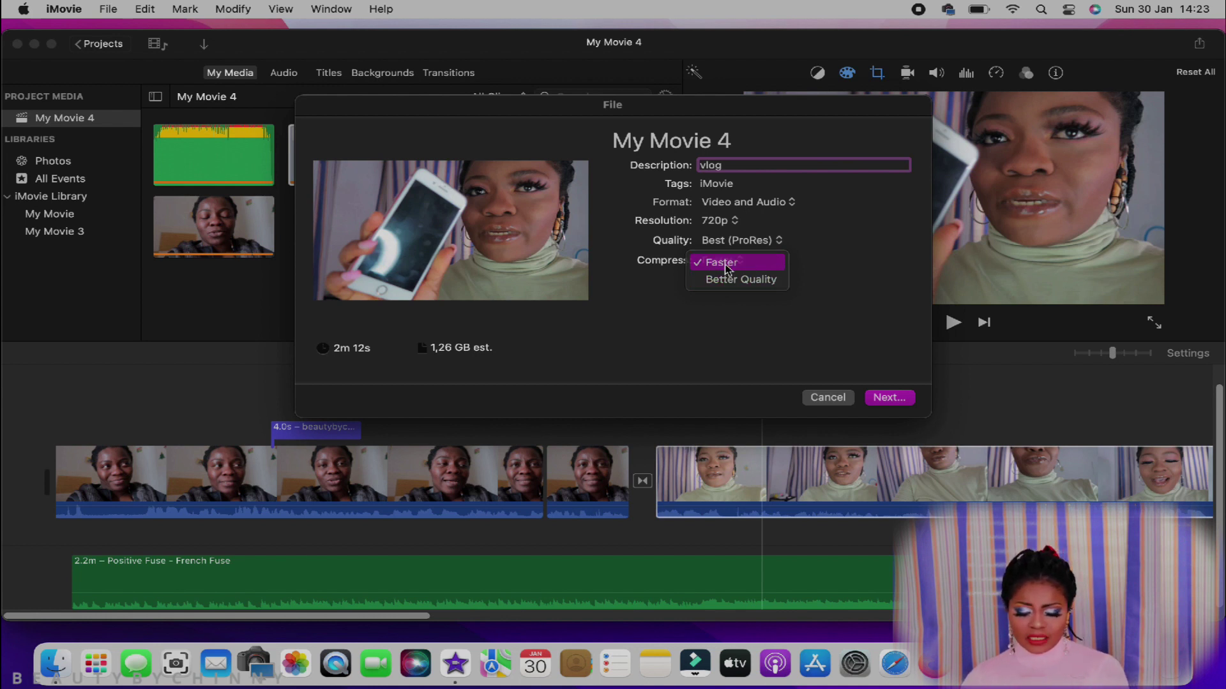
left_click(726, 263)
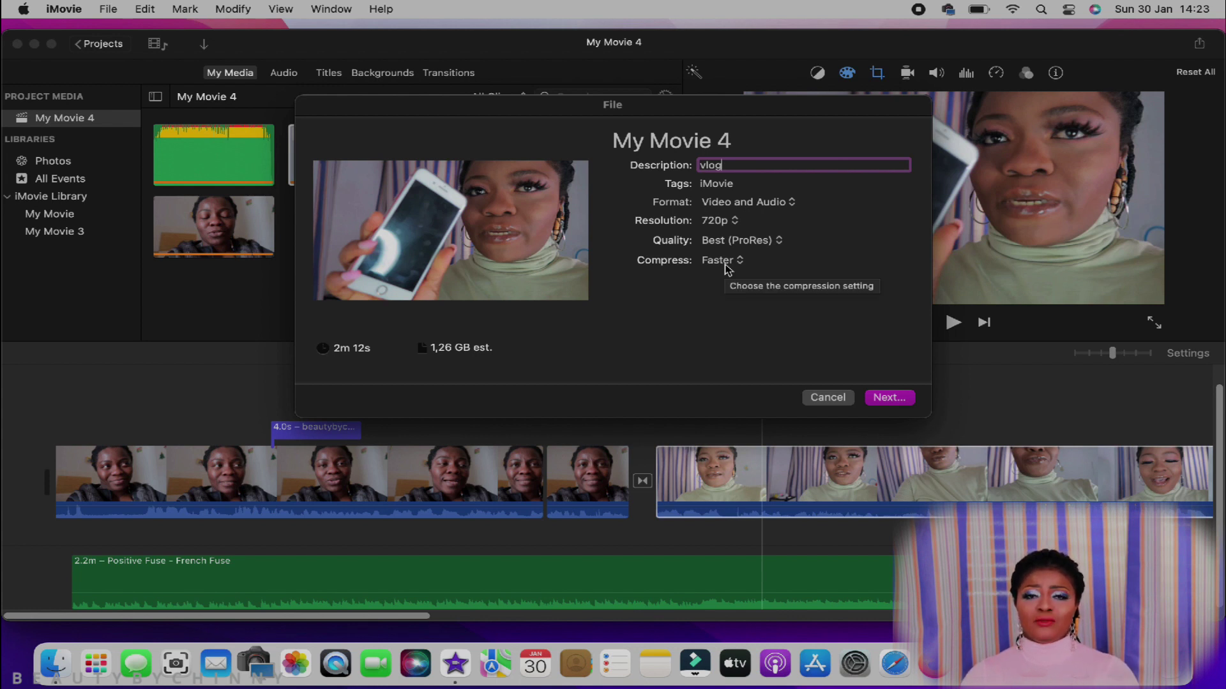
Save the exported movie as My Movie 4 in the Downloads folder and display the export activity
left_click(888, 398)
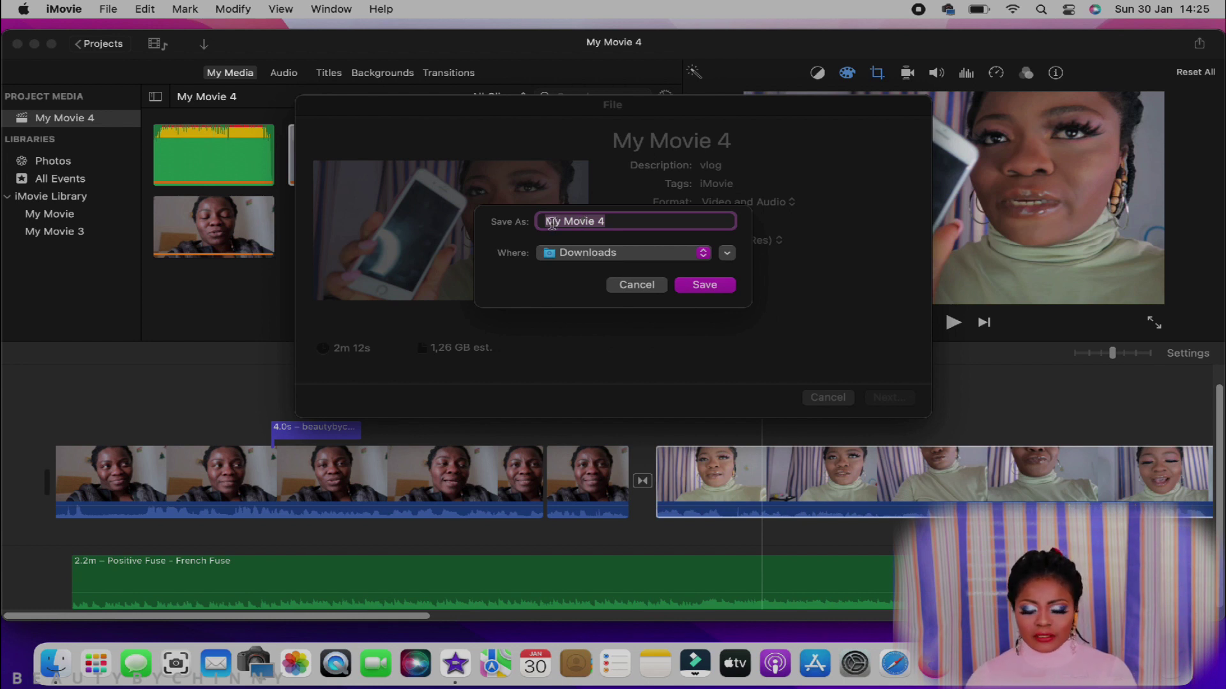
left_click(622, 255)
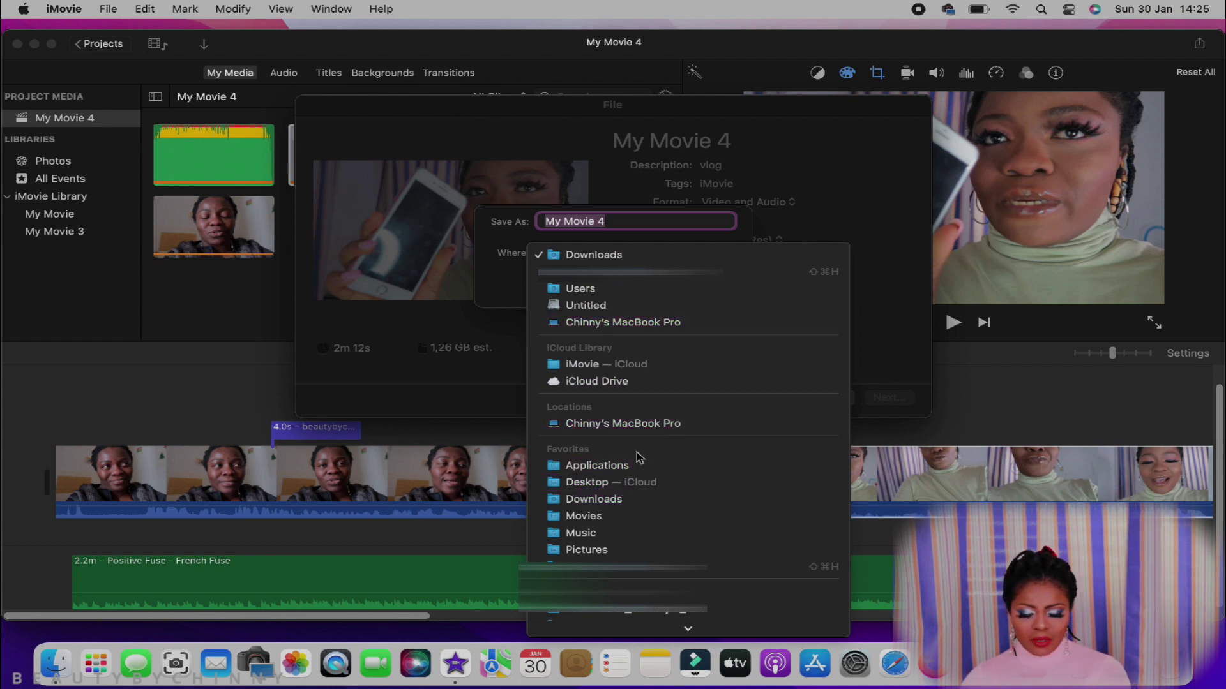
left_click(643, 254)
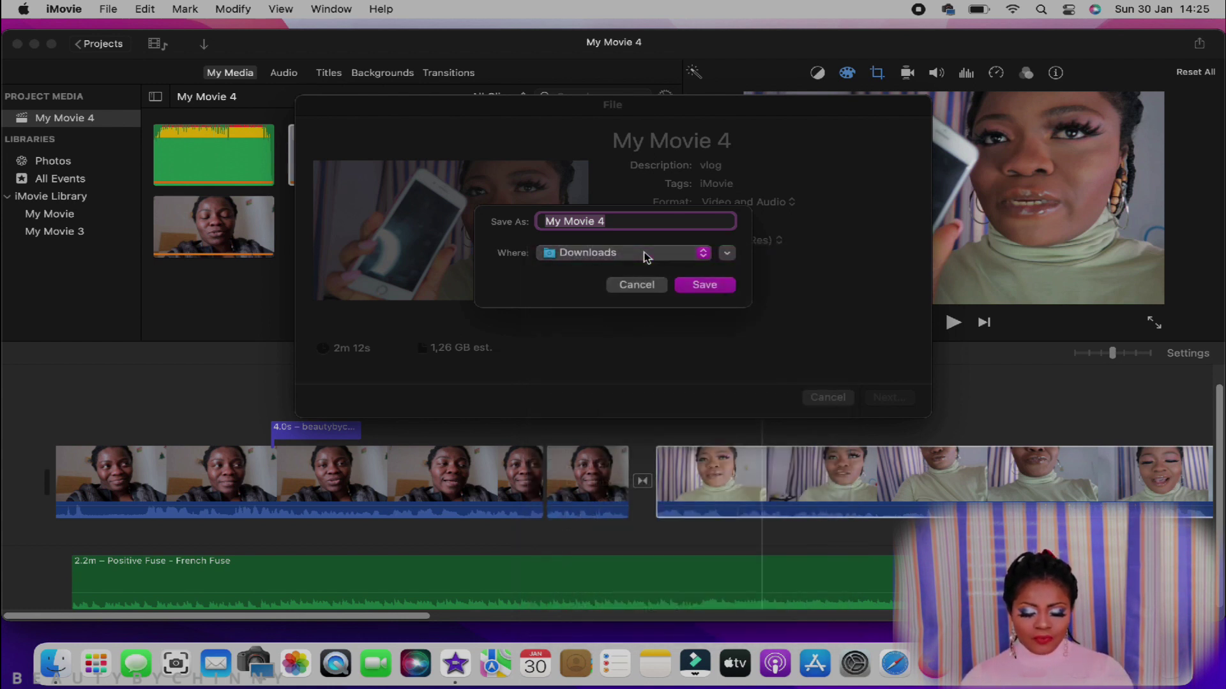
left_click(690, 285)
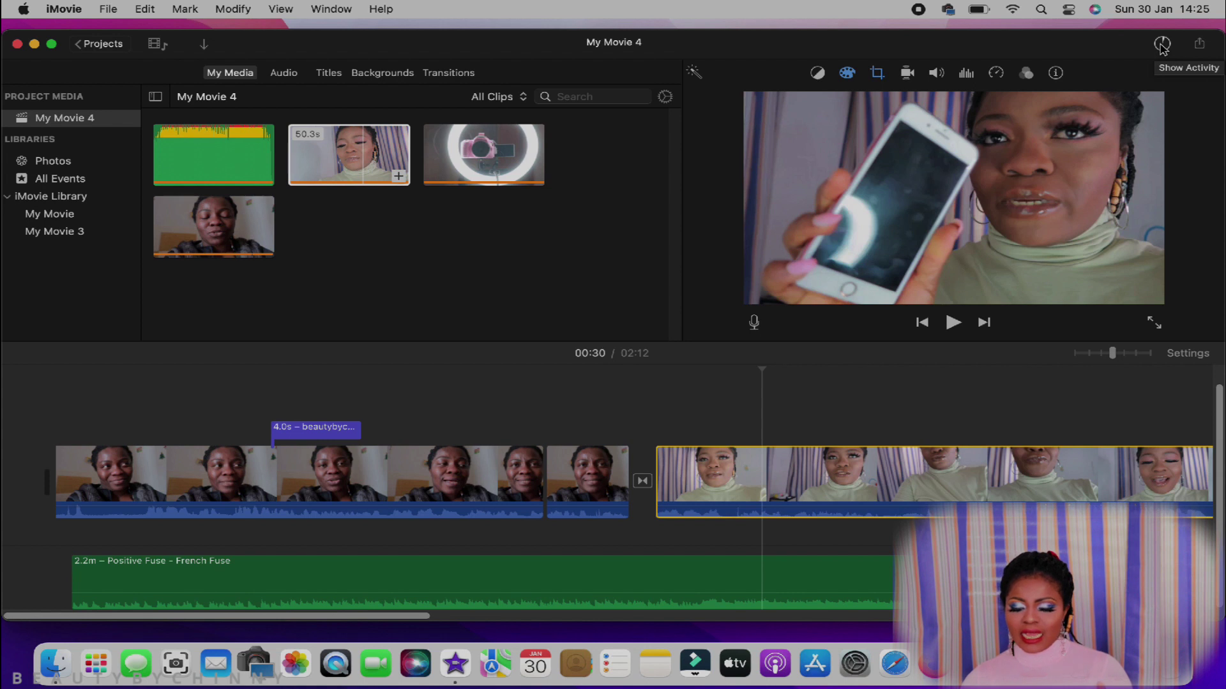
left_click(1162, 46)
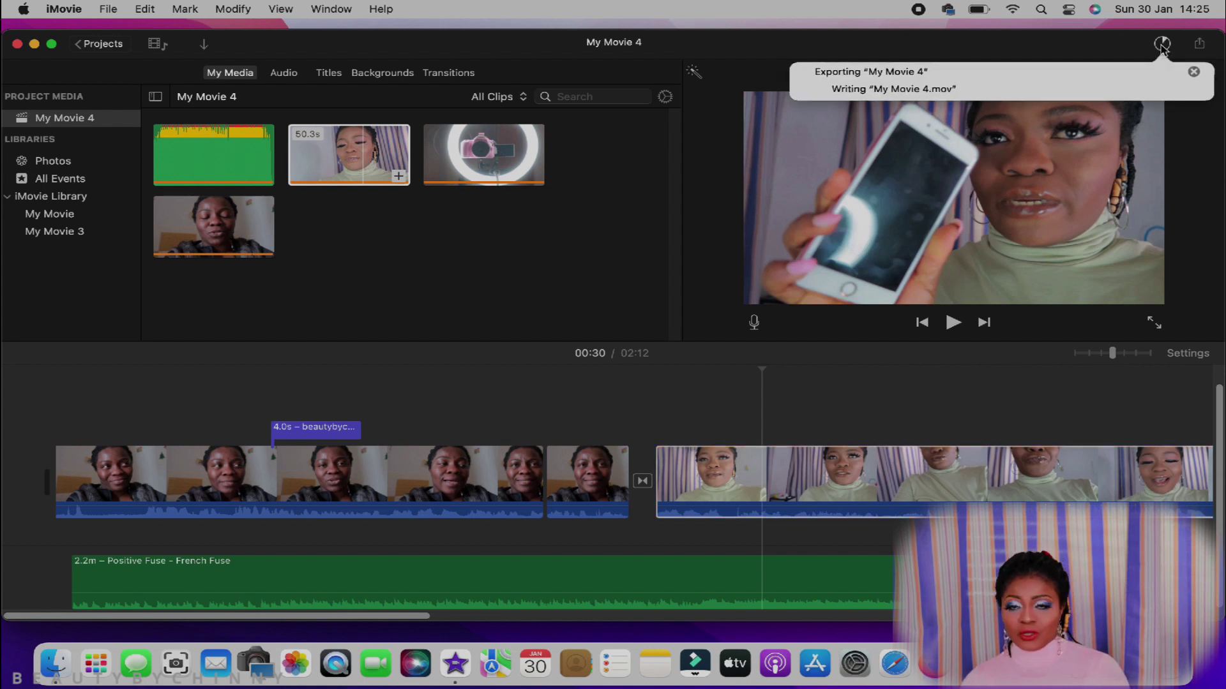